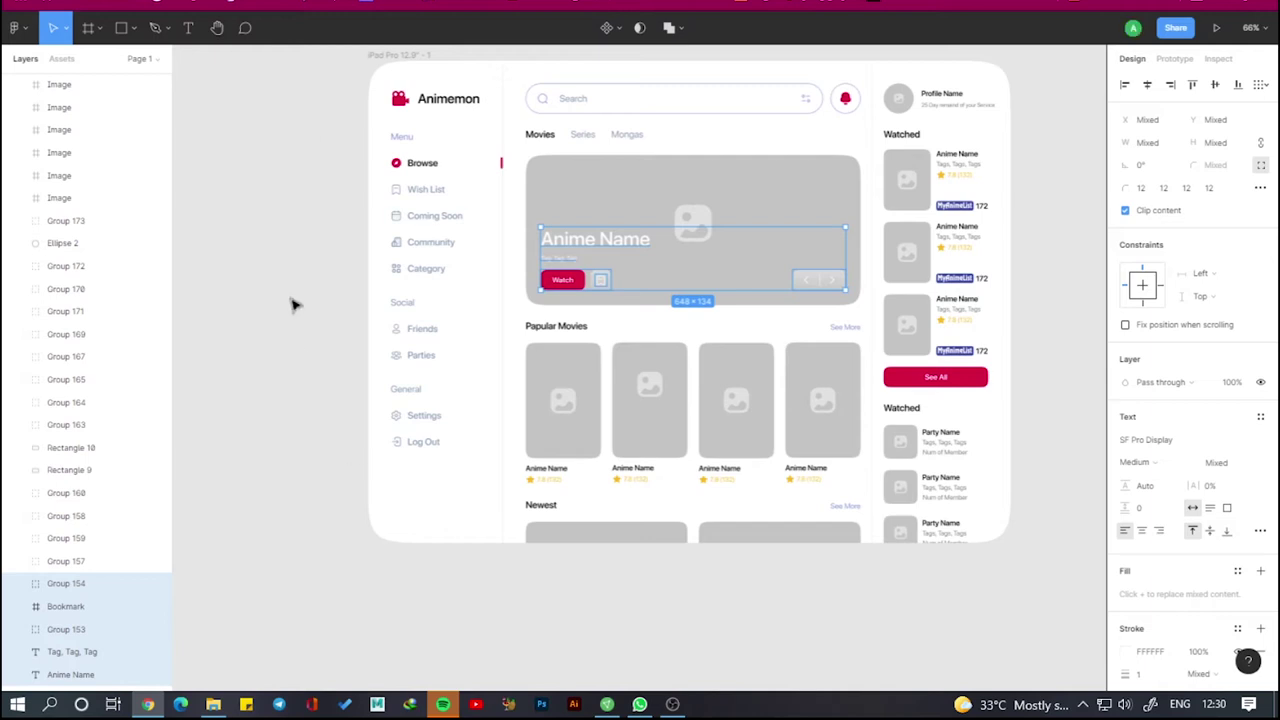
Draw a square swatch beside the dashboard and give the second swatch a blue fill
scroll(589, 457, "down", 3)
key("r")
left_click_drag(242, 101, 274, 127)
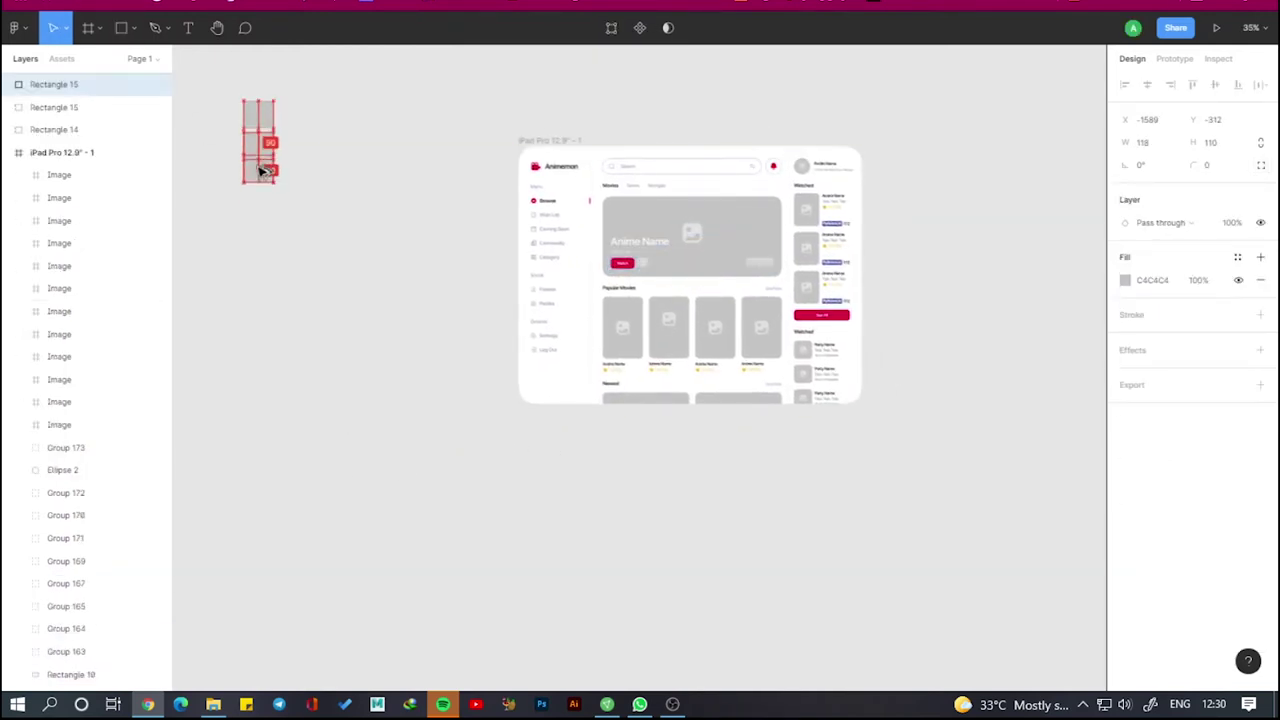
key("ctrl+z")
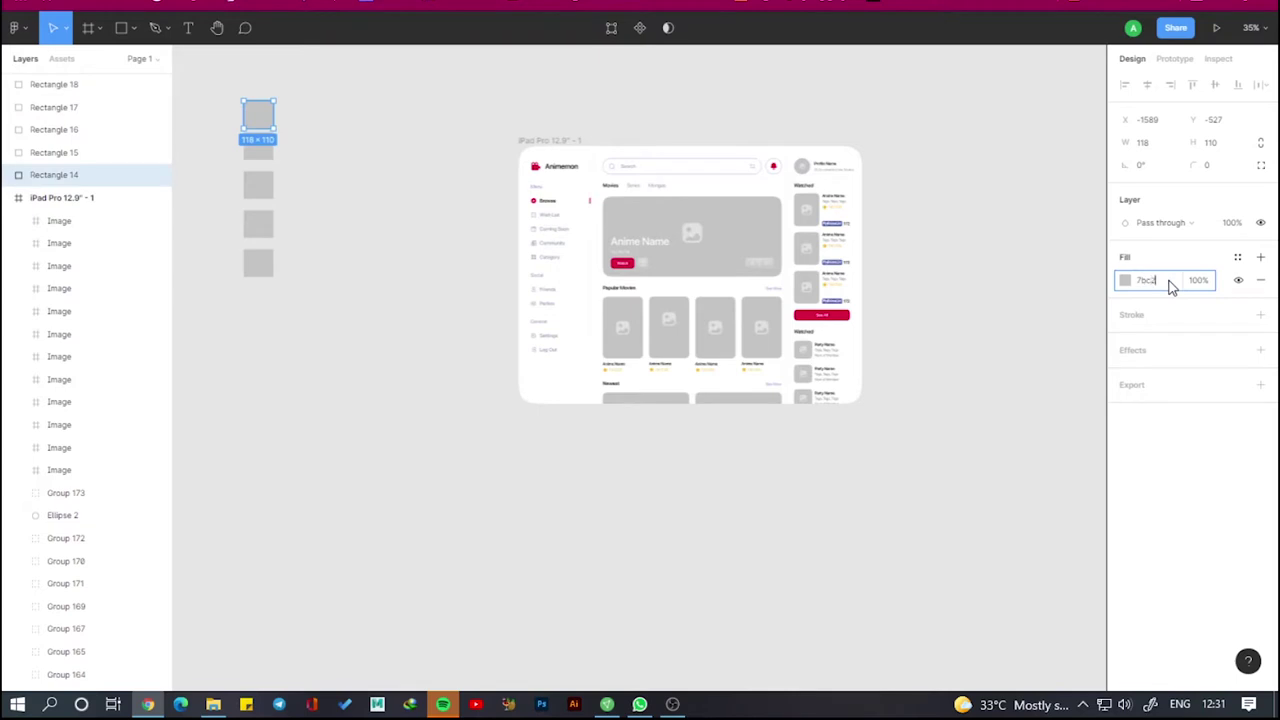
left_click(260, 155)
left_click(1168, 282)
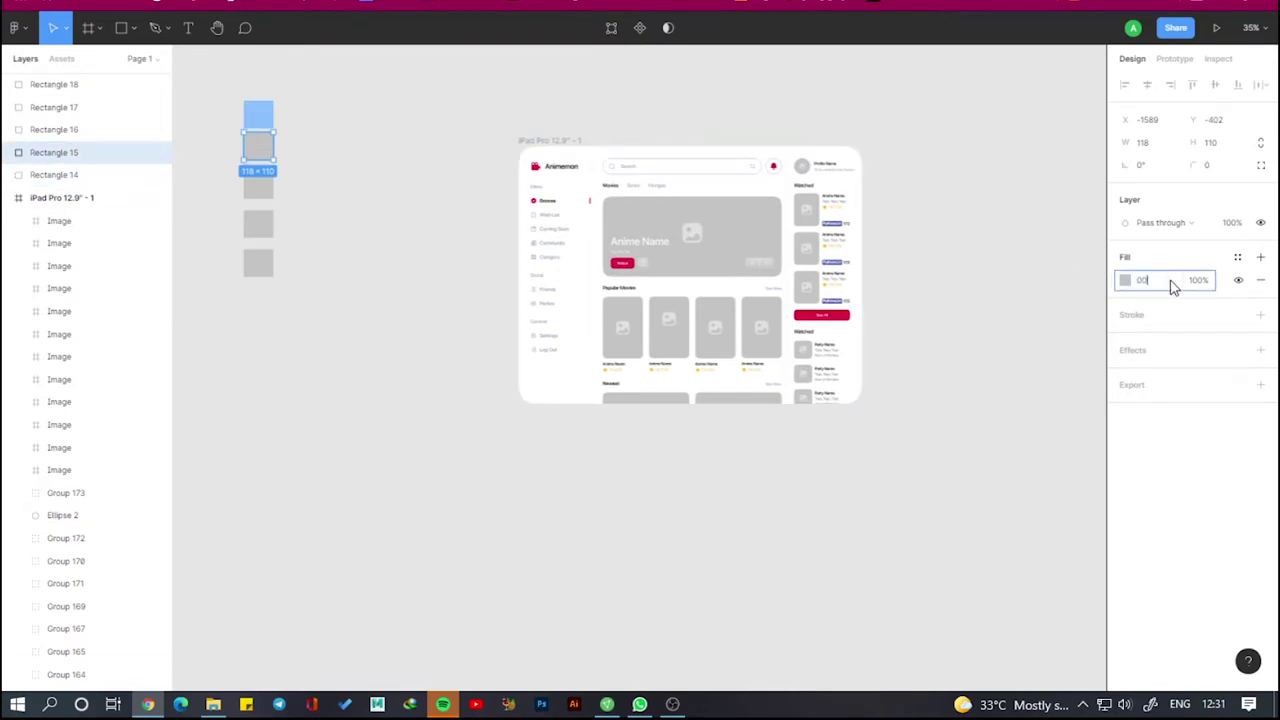
key("Tab")
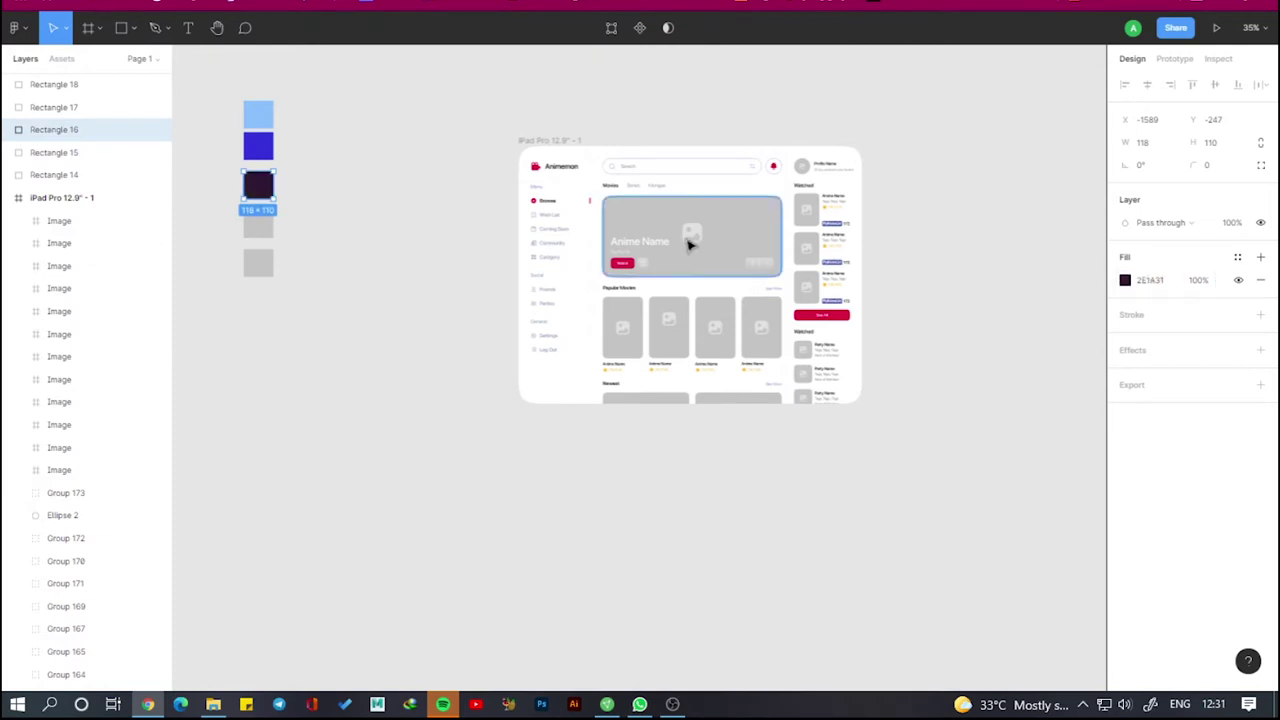
Colour the fourth swatch grey and the bottom one purple-grey 7594, then duplicate it below
left_click(267, 217)
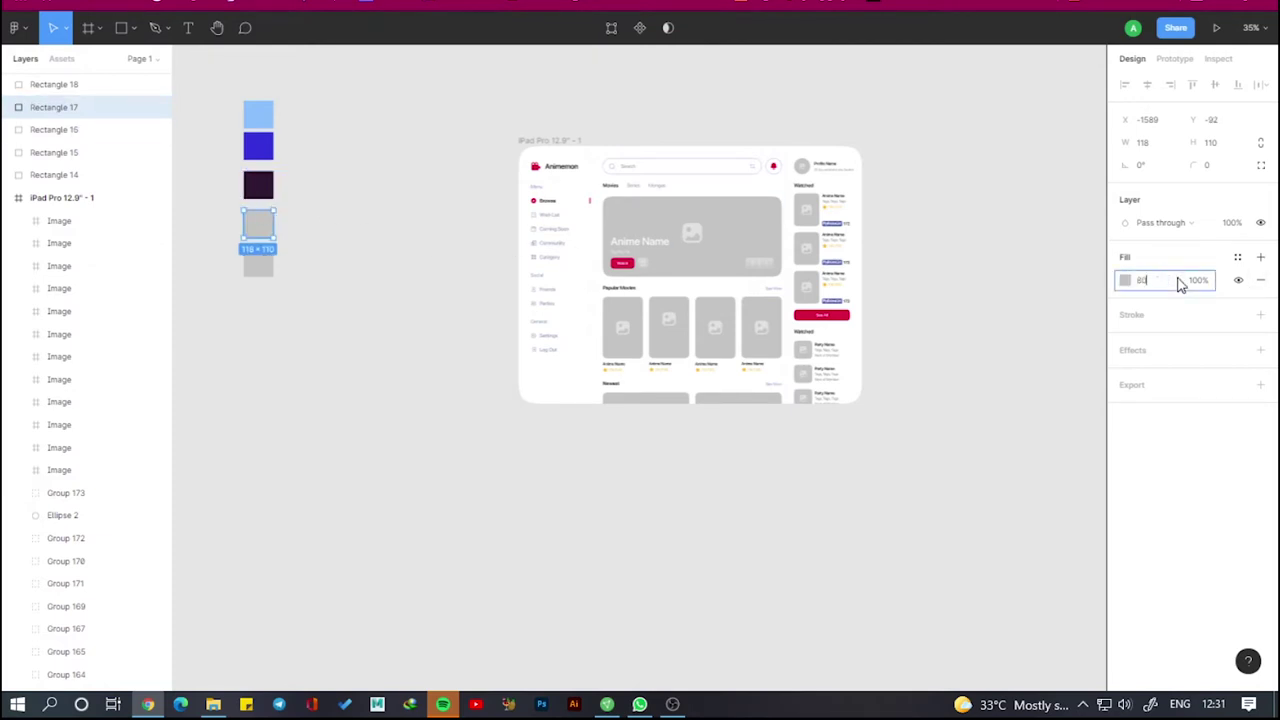
key("Tab")
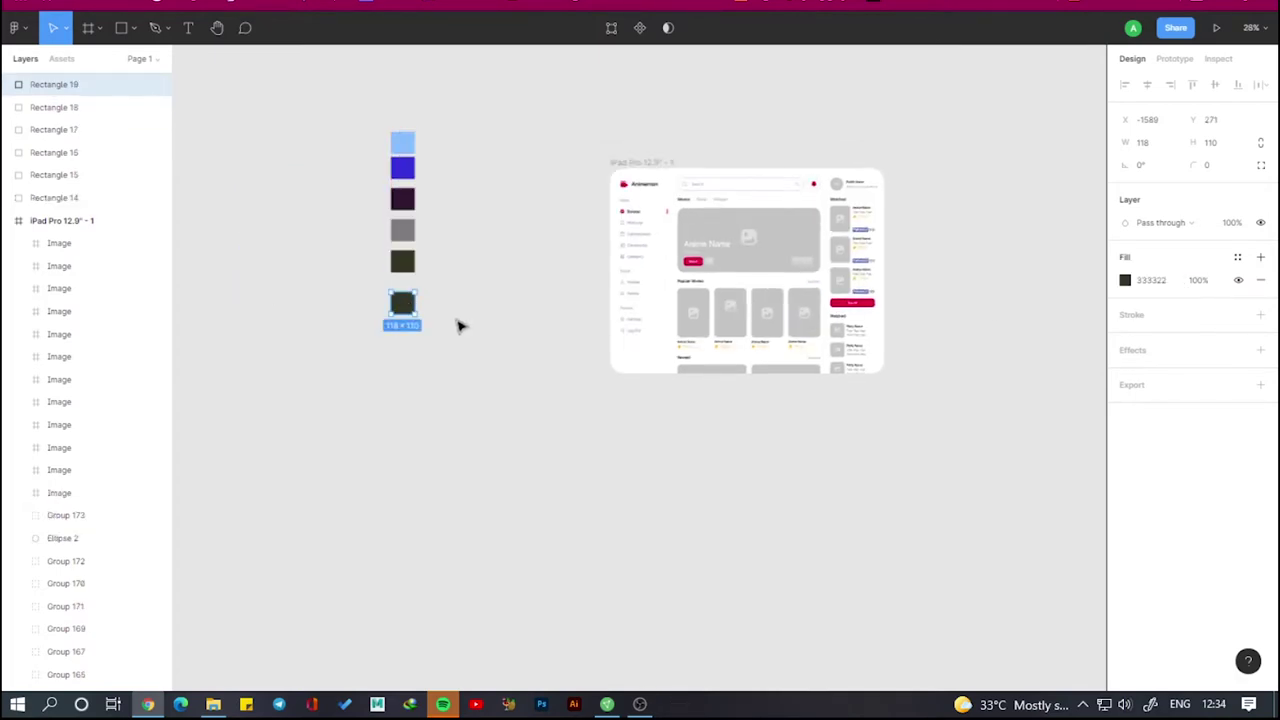
key("shift+Tab")
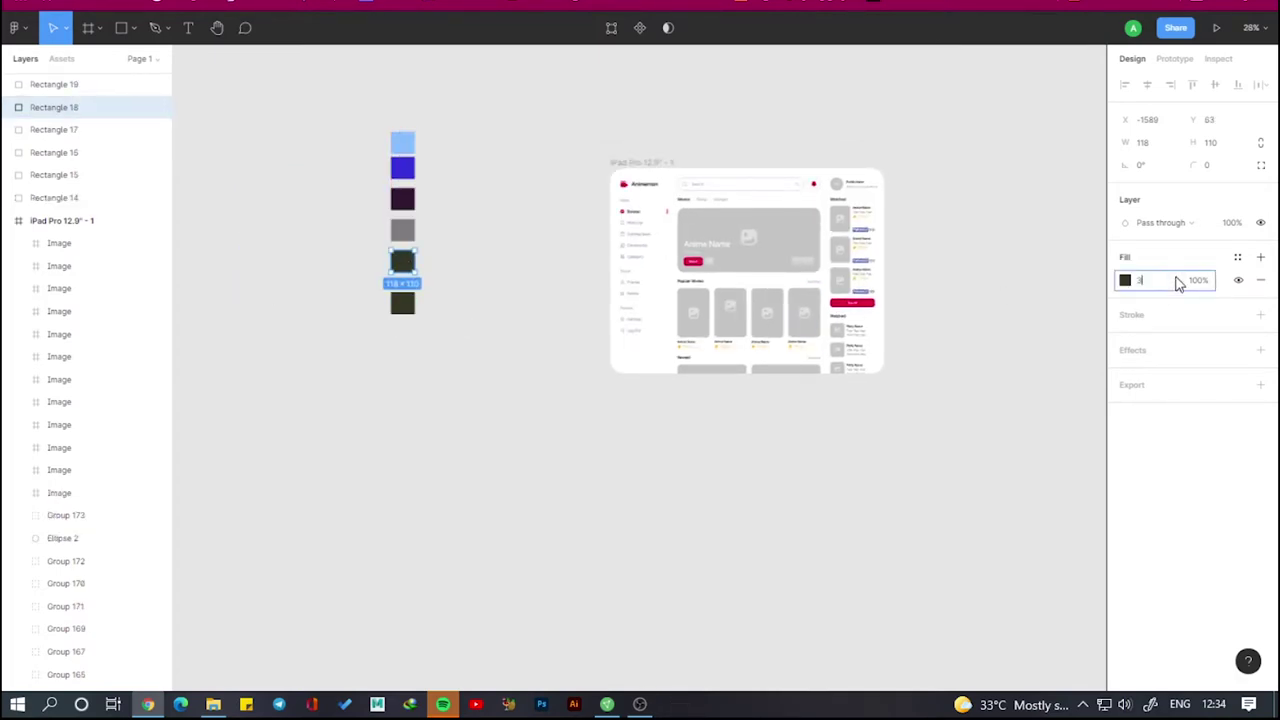
scroll(367, 253, "up", 3)
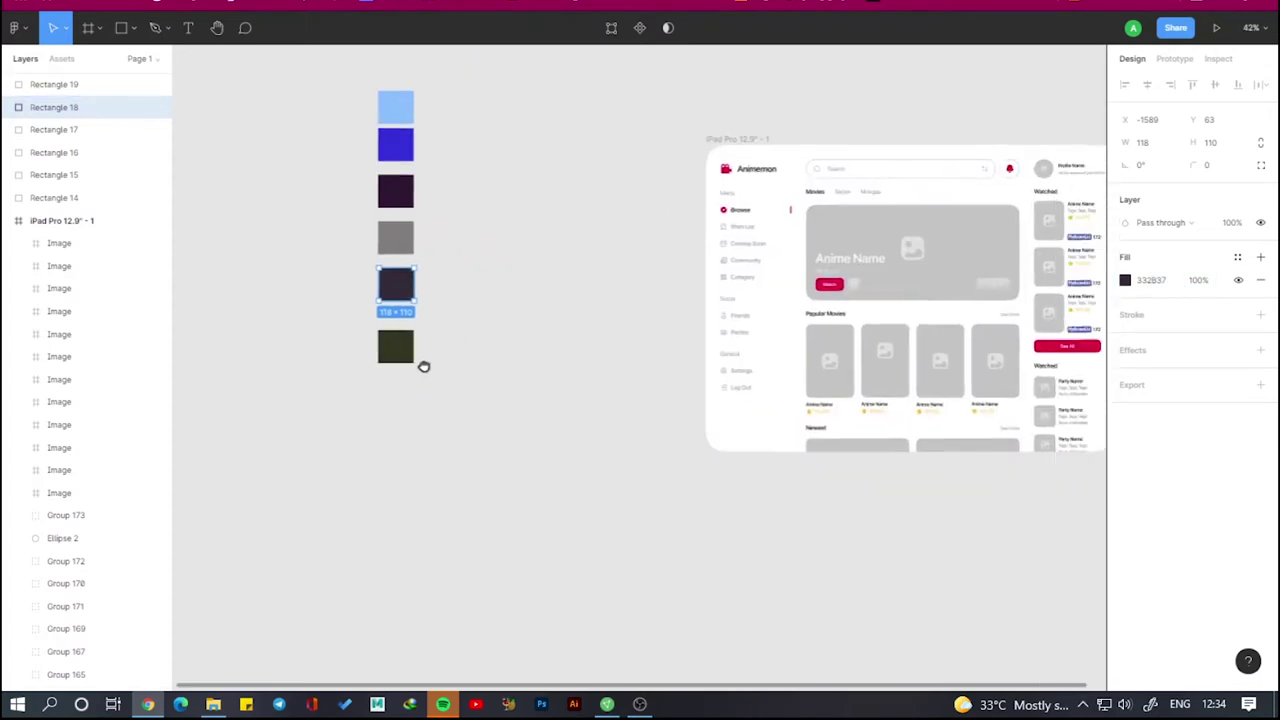
left_click(310, 337)
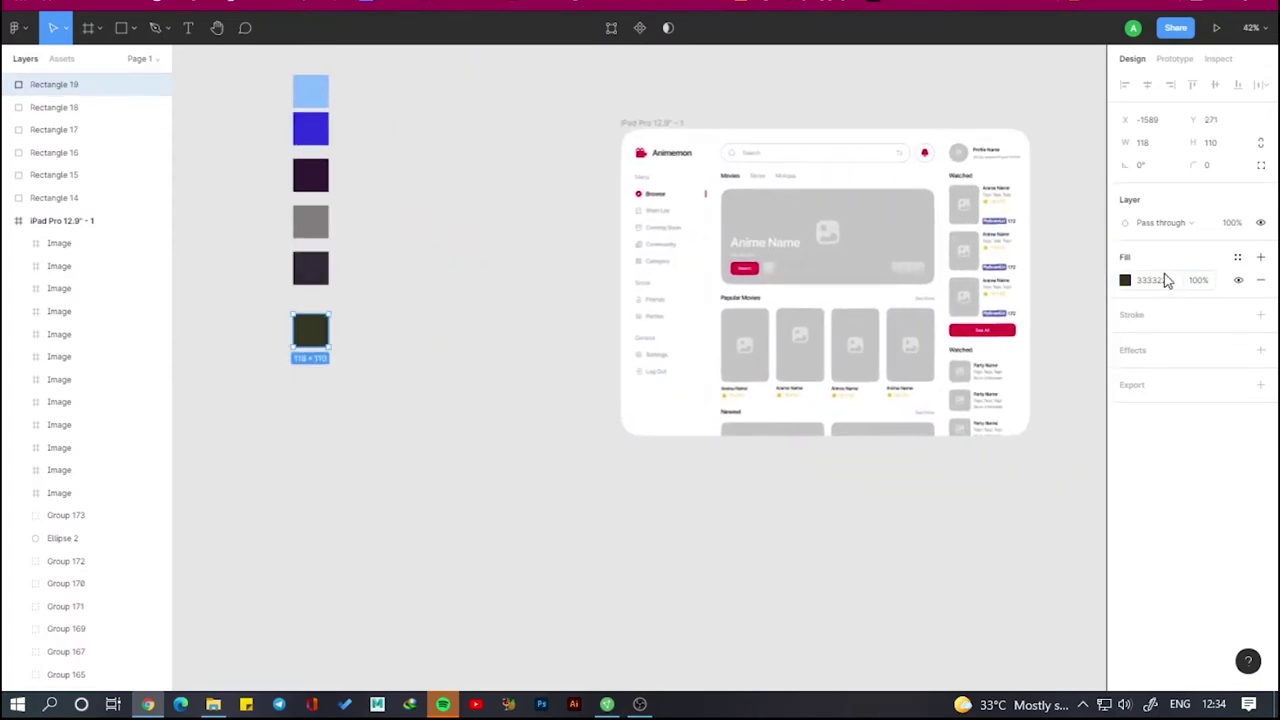
type("7594")
key("Return")
left_click_drag(320, 340, 326, 399, "alt")
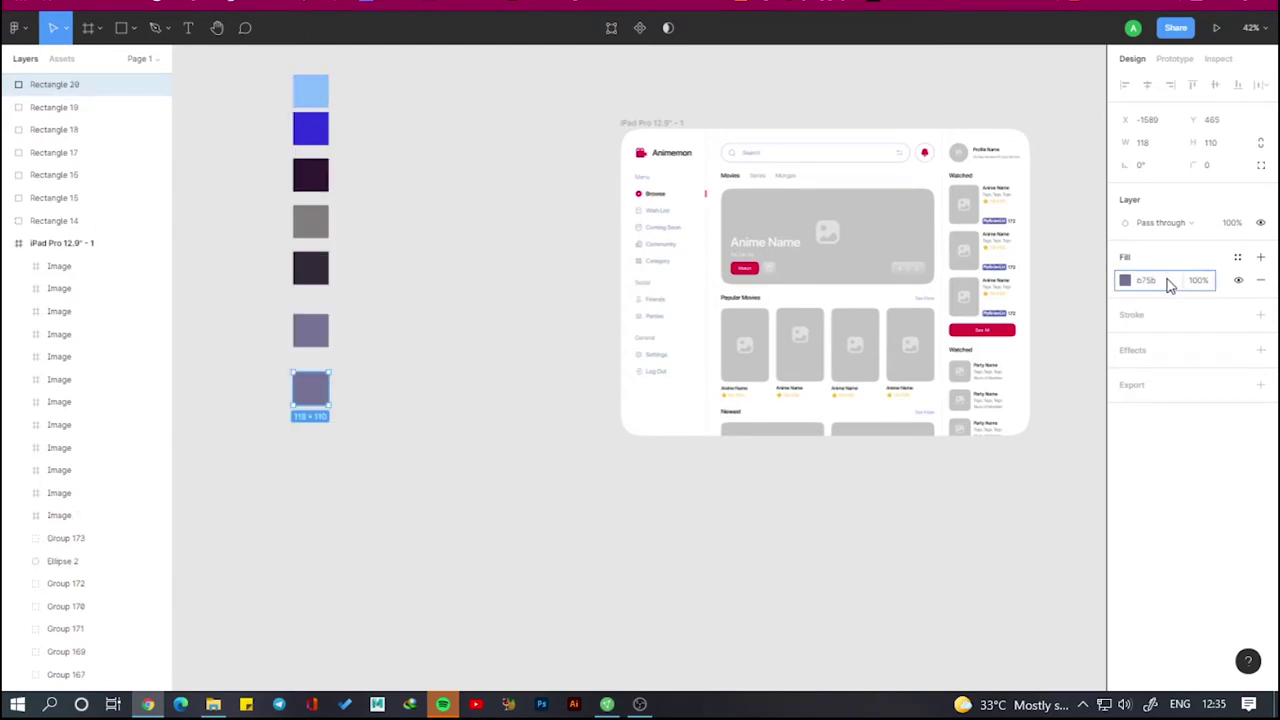
Fill the dashboard frame background with the dark purple from its swatch
left_click(426, 445)
left_click(651, 123)
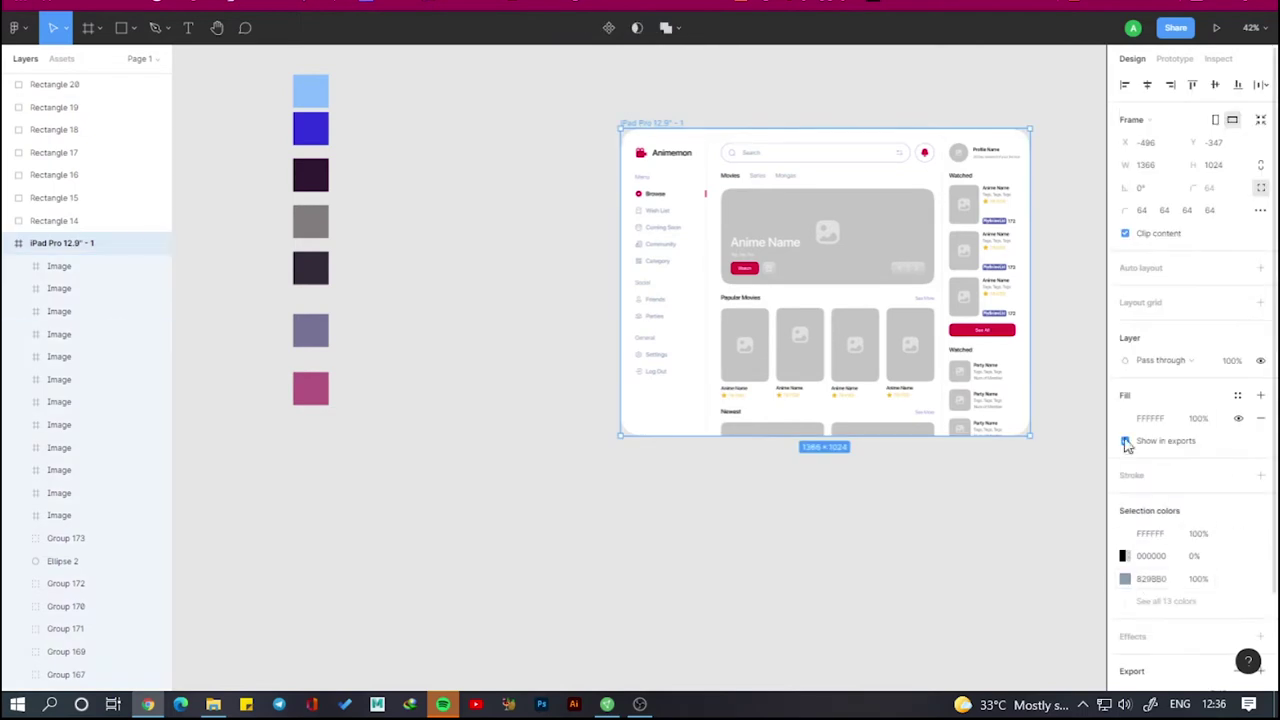
left_click(1125, 418)
left_click(957, 532)
left_click(310, 175)
left_click(960, 103)
Make the Animemon name and the Menu, Social and General headings white (FFFFFF)
scroll(960, 103, "up", 3)
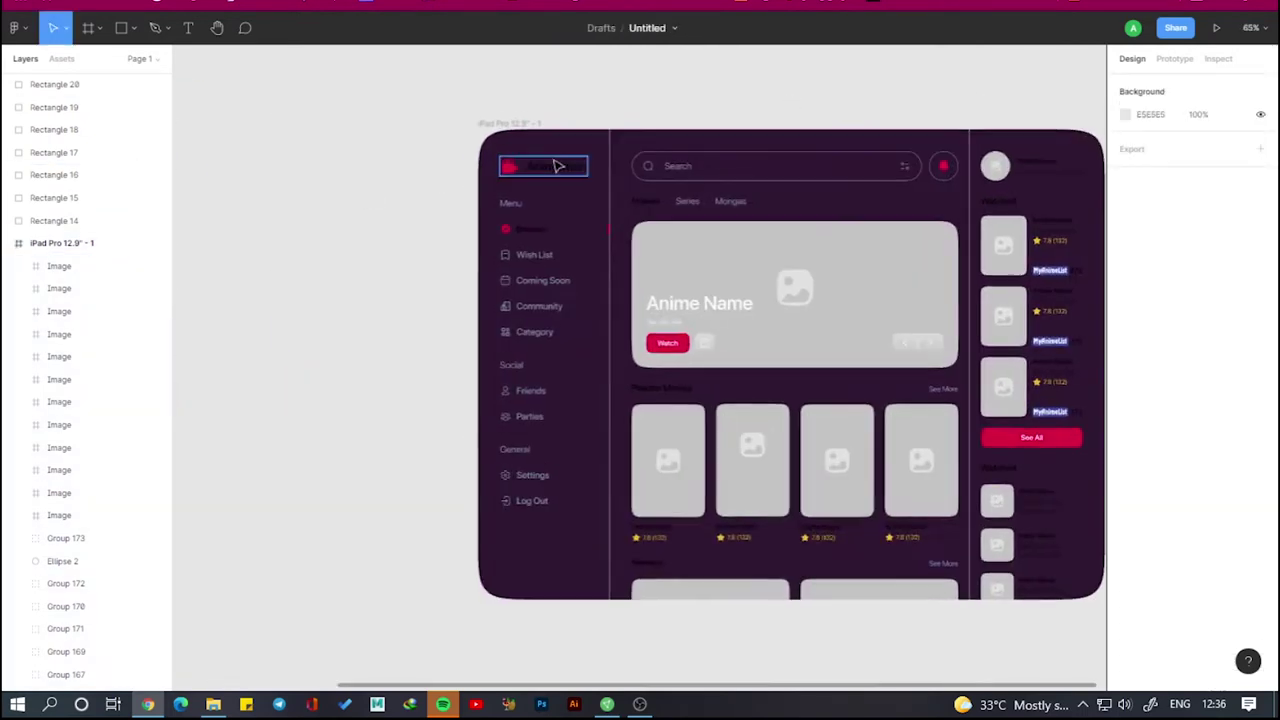
left_click(557, 166)
left_click(1125, 525)
type("FFFFFF")
left_click(510, 203)
left_click(1125, 525)
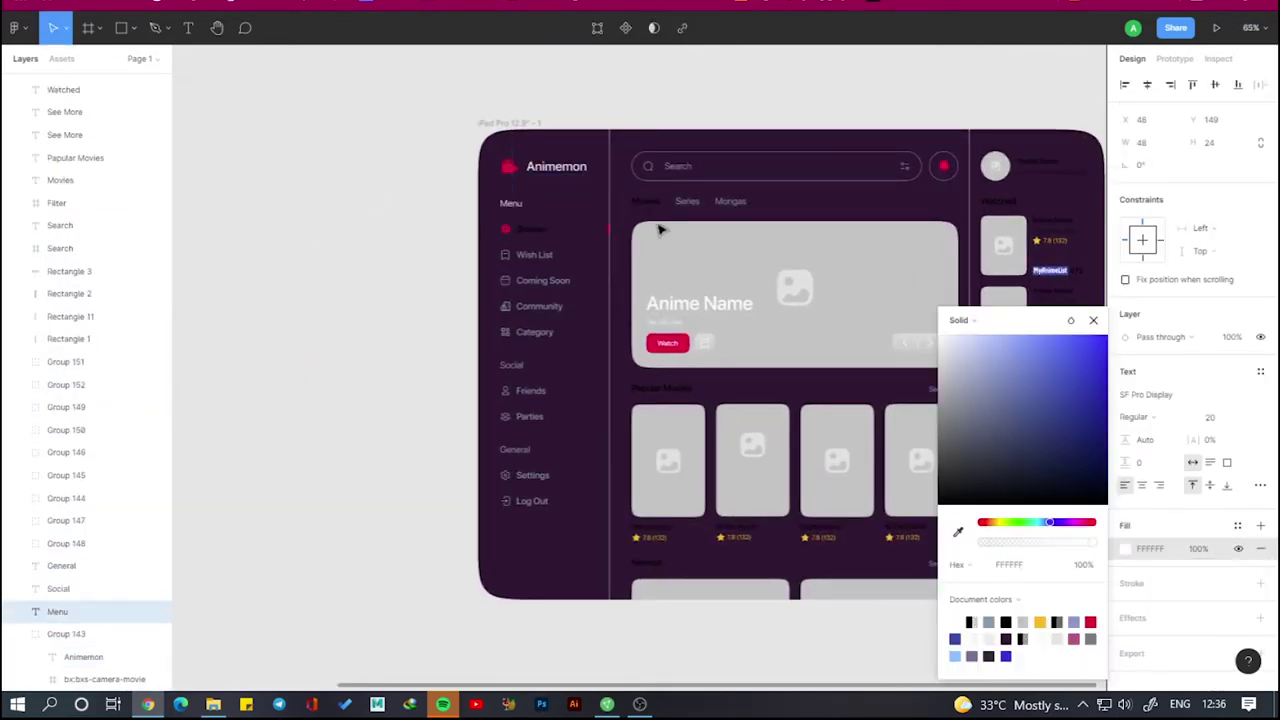
left_click(512, 365)
left_click(1125, 548)
left_click(514, 449)
left_click(1125, 548)
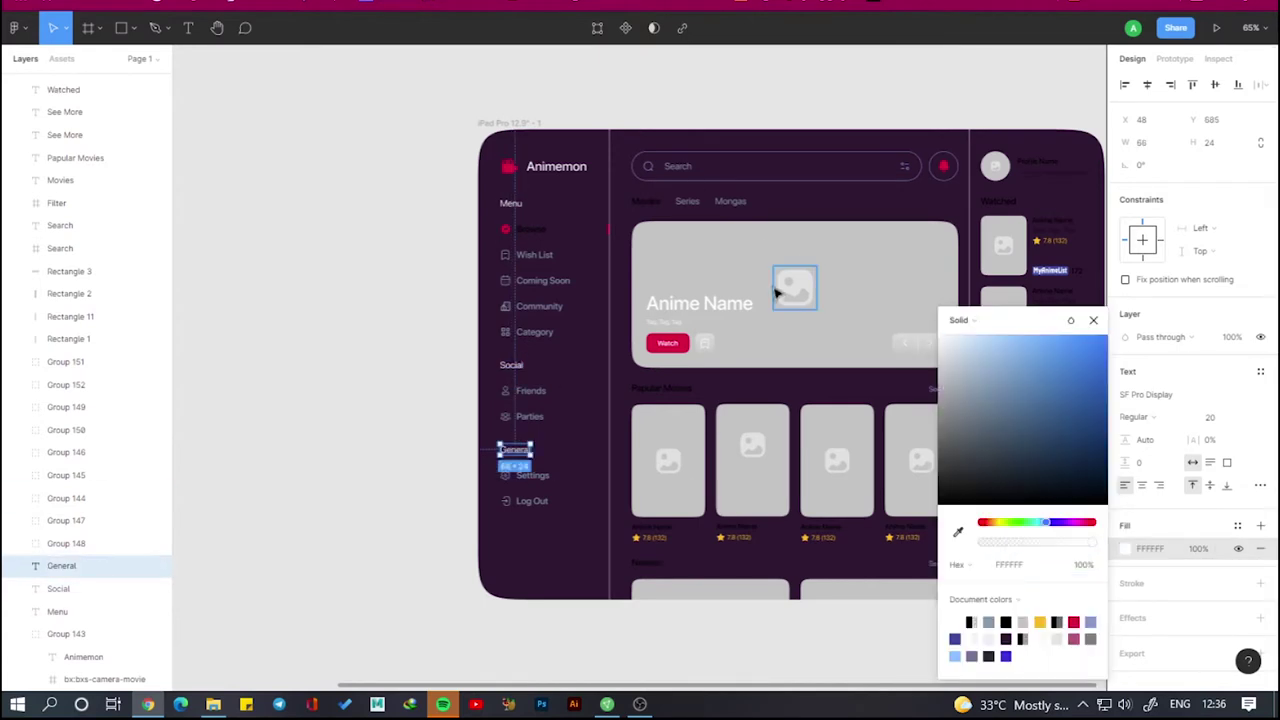
left_click(645, 201)
Make the Movies label and Popular Movies heading white (FFFFFF), then select the Browse label and icon
left_click(1125, 548)
left_click(660, 388)
left_click(1125, 548)
left_click(1010, 564)
type("FFFFFF")
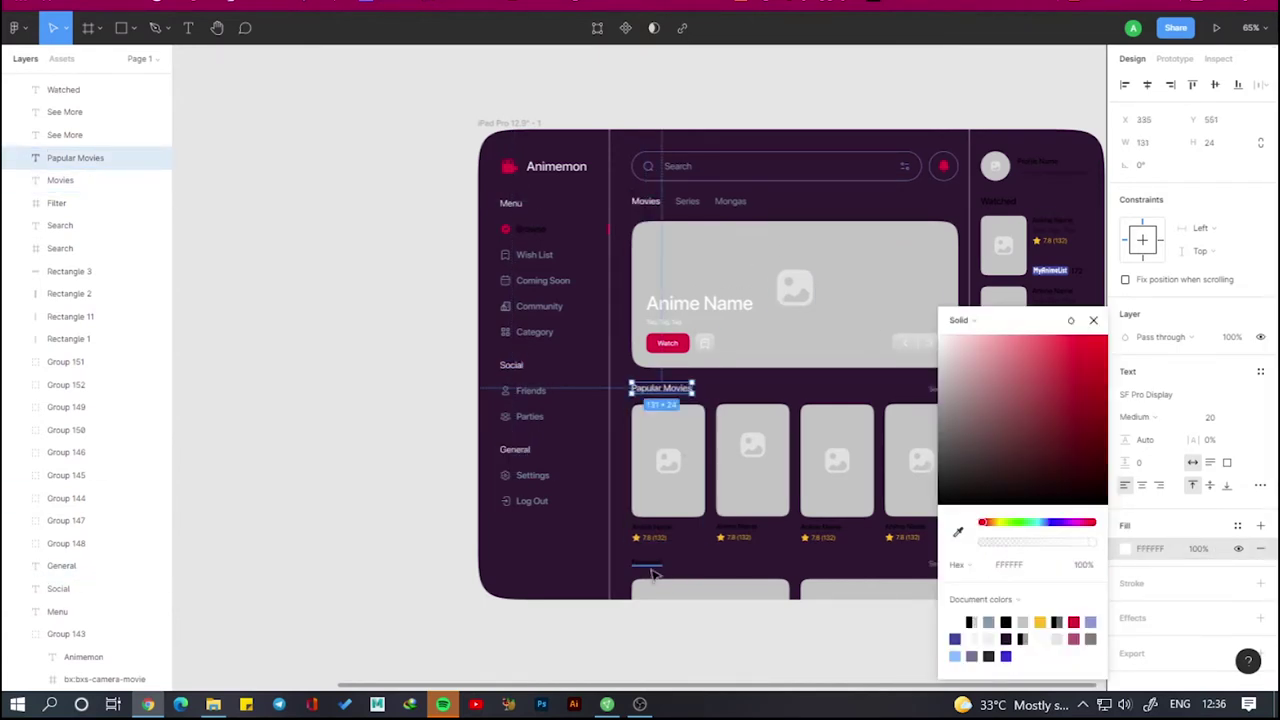
left_click(646, 562)
left_click(1125, 548)
left_click(528, 229)
left_click(1125, 525)
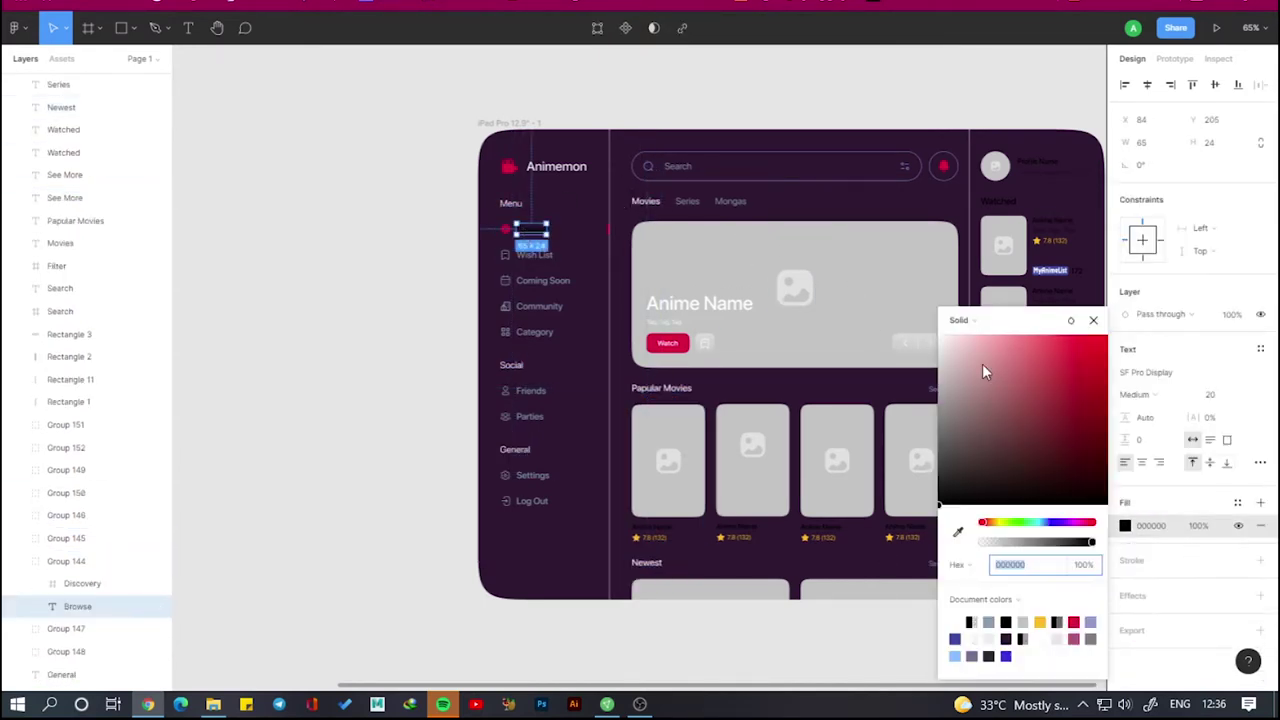
left_click(505, 230)
scroll(443, 295, "down", 3)
scroll(443, 295, "left", 2)
Give the Browse icon a gradient from the light blue swatch to the blue swatch
left_click(1125, 601)
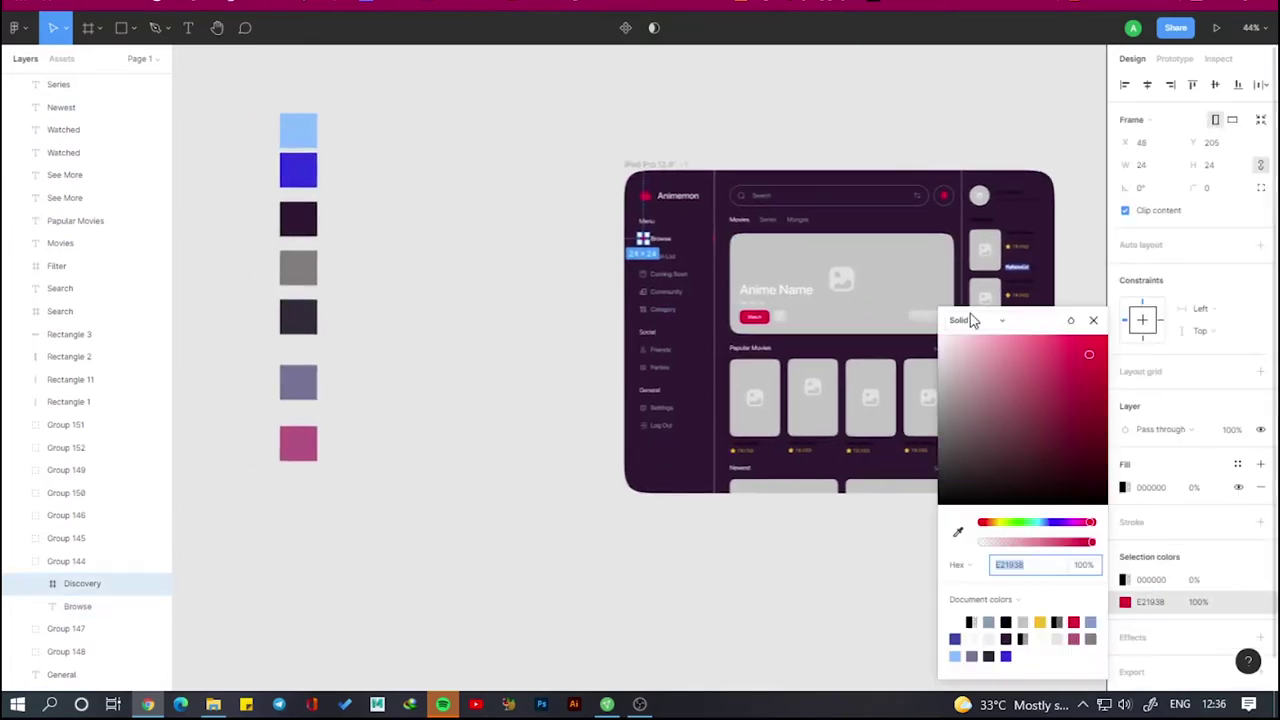
left_click(957, 531)
left_click(298, 130)
left_click(1090, 301)
left_click(957, 531)
left_click(299, 170)
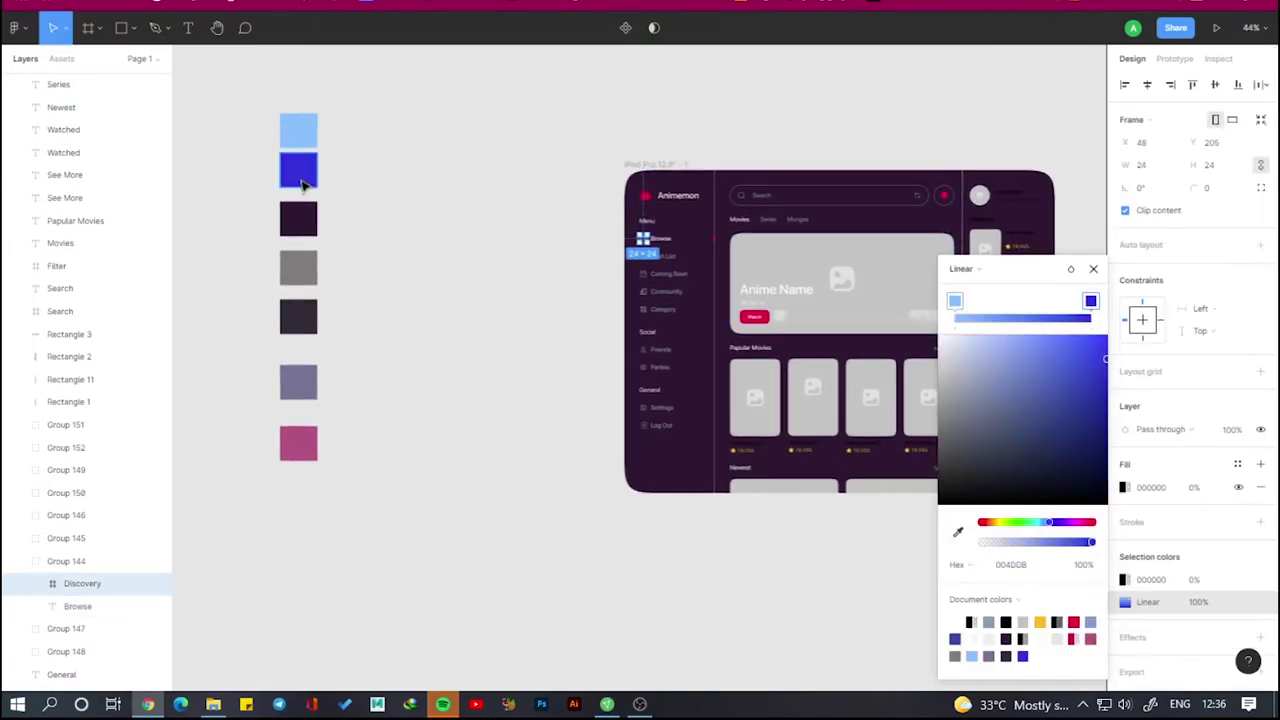
scroll(622, 285, "up", 5)
key("Escape")
Give the Animemon logo icon the same light-blue-to-blue gradient fill
left_click(674, 123)
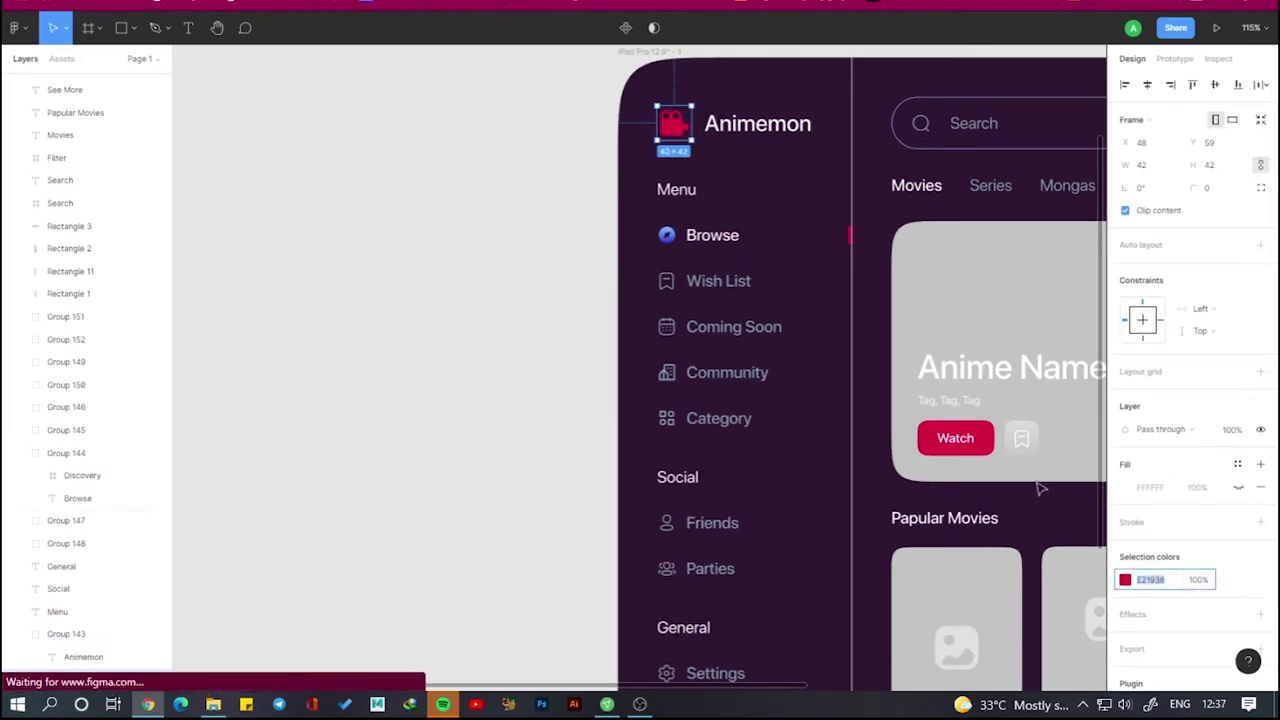
left_click(1125, 574)
left_click(960, 320)
left_click(957, 531)
left_click(514, 177)
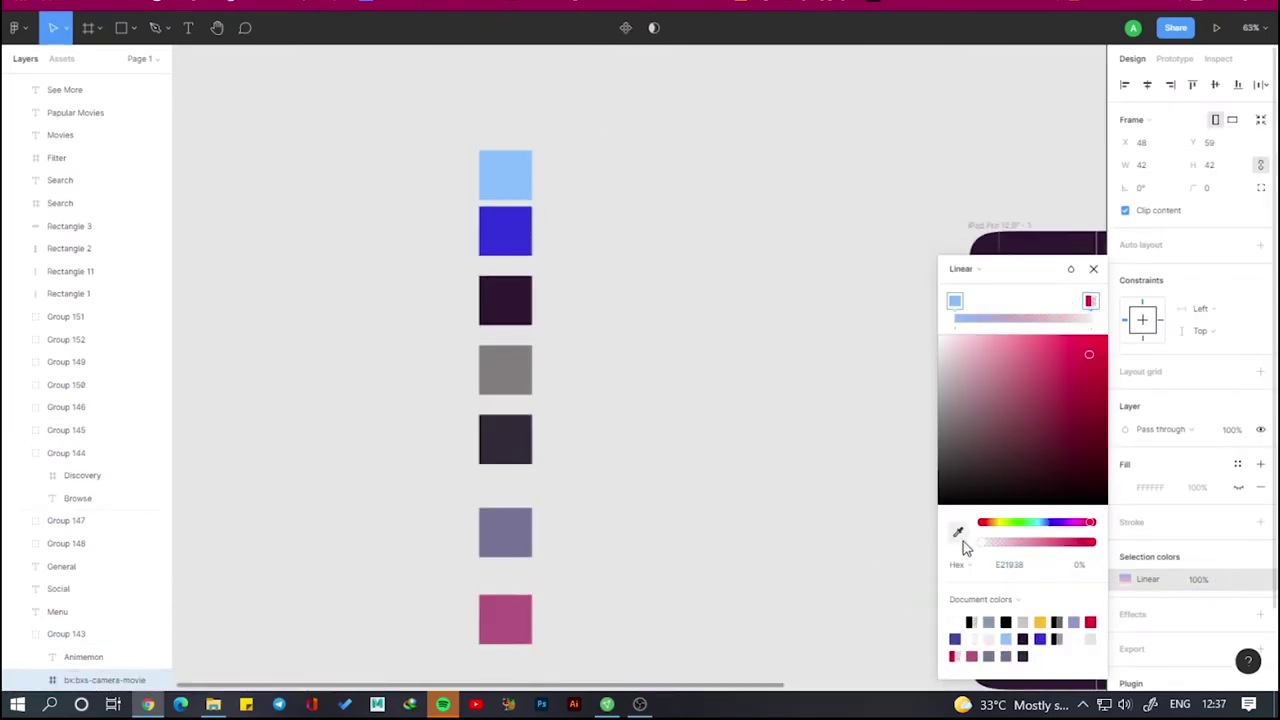
left_click(1090, 301)
left_click(957, 531)
left_click(505, 230)
scroll(505, 133, "up", 5)
scroll(505, 133, "down", 5)
Dim the menu items from Wish List down to a muted grey-blue
mouse_move(600, 140)
left_mouse_down()
mouse_move(634, 303)
mouse_move(628, 472)
left_mouse_up()
scroll(277, 294, "down", 5)
scroll(735, 388, "up", 4)
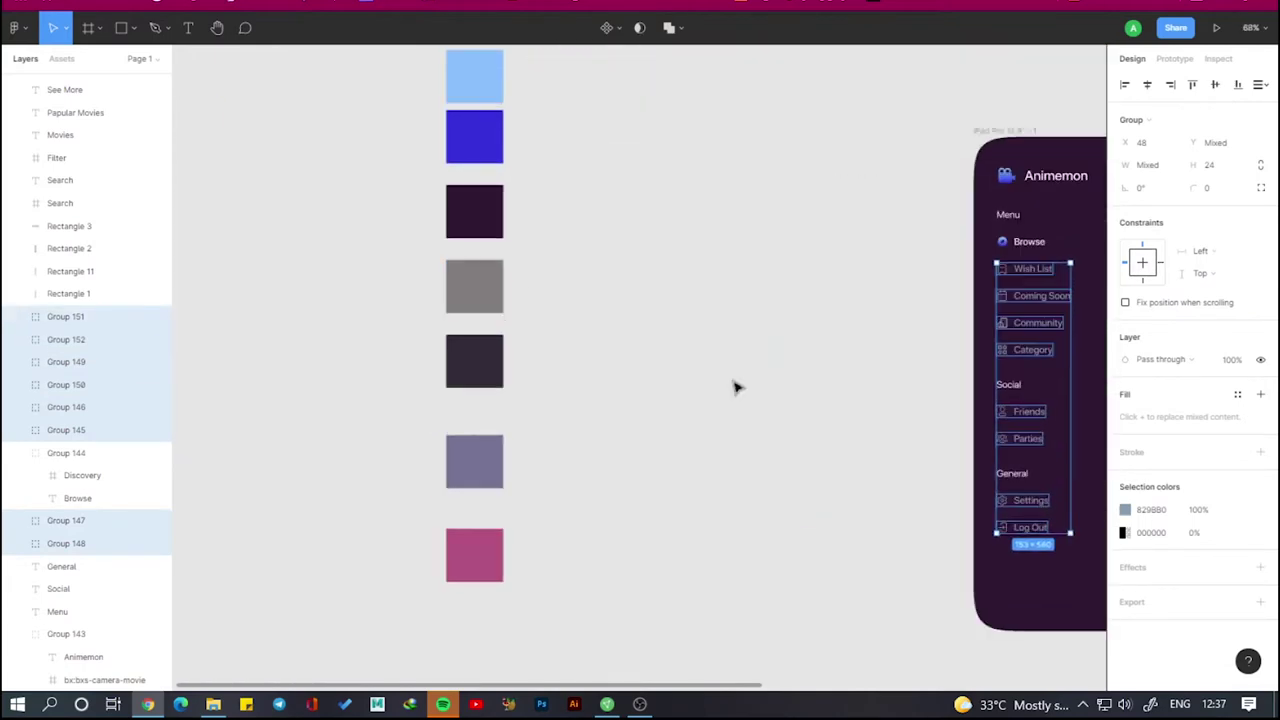
left_click(1127, 513)
left_click(1034, 114)
key("Escape")
key("shift+1")
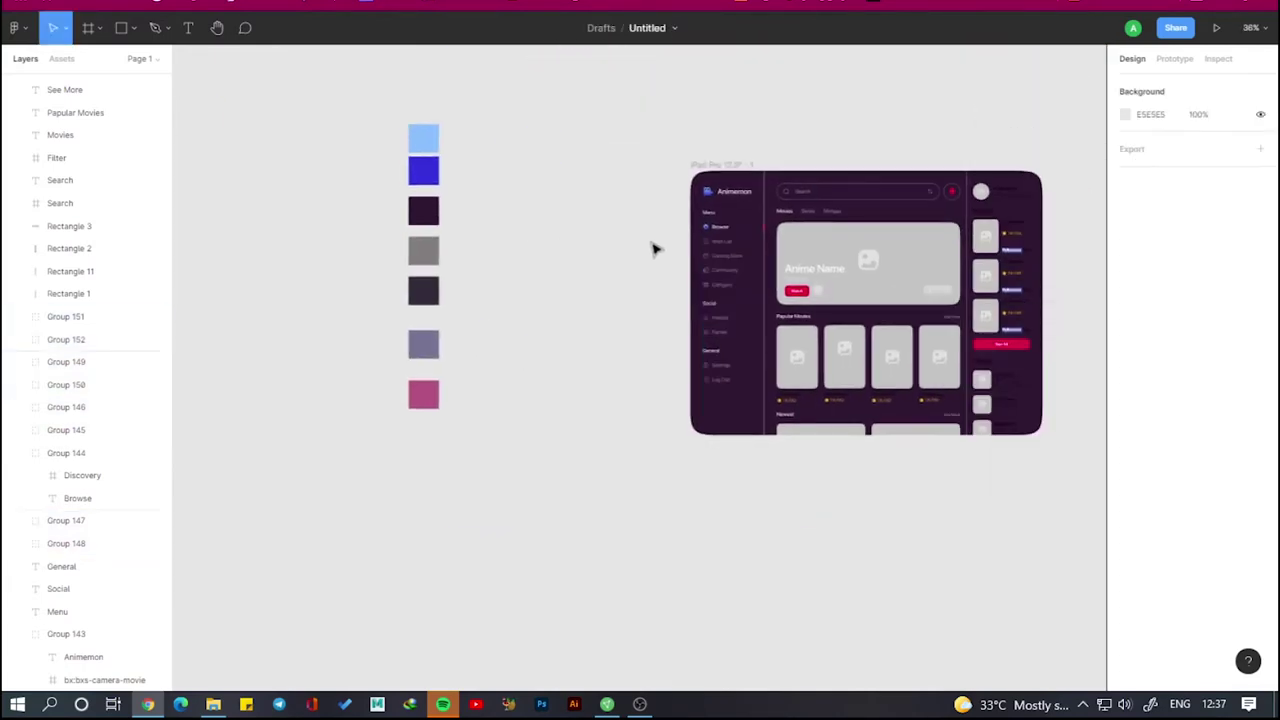
Select the search bar shape together with its search icon
scroll(652, 249, "up", 3)
left_click(786, 200)
scroll(786, 200, "down", 2)
left_click(966, 194, "shift")
scroll(486, 289, "down", 3)
Duplicate the near-black swatch beside the grey one as a new muted plum swatch
scroll(524, 328, "up", 2)
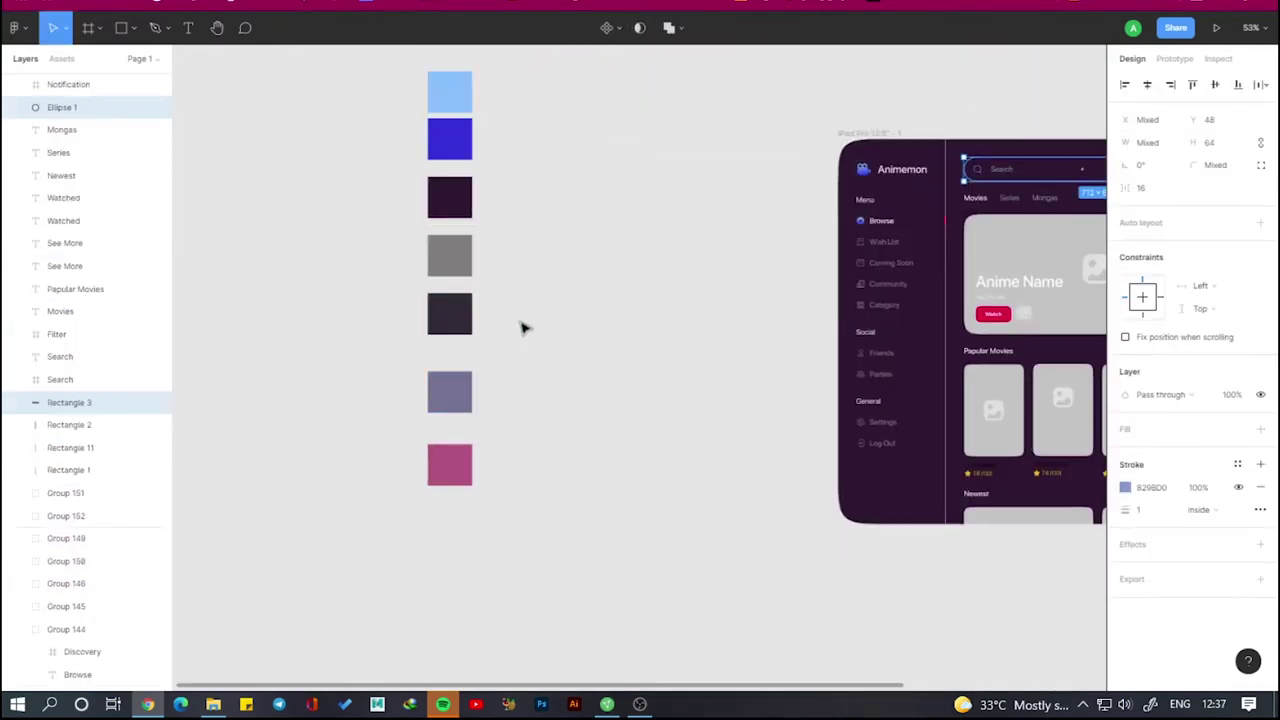
left_click(451, 337)
left_click_drag(515, 319, 528, 275)
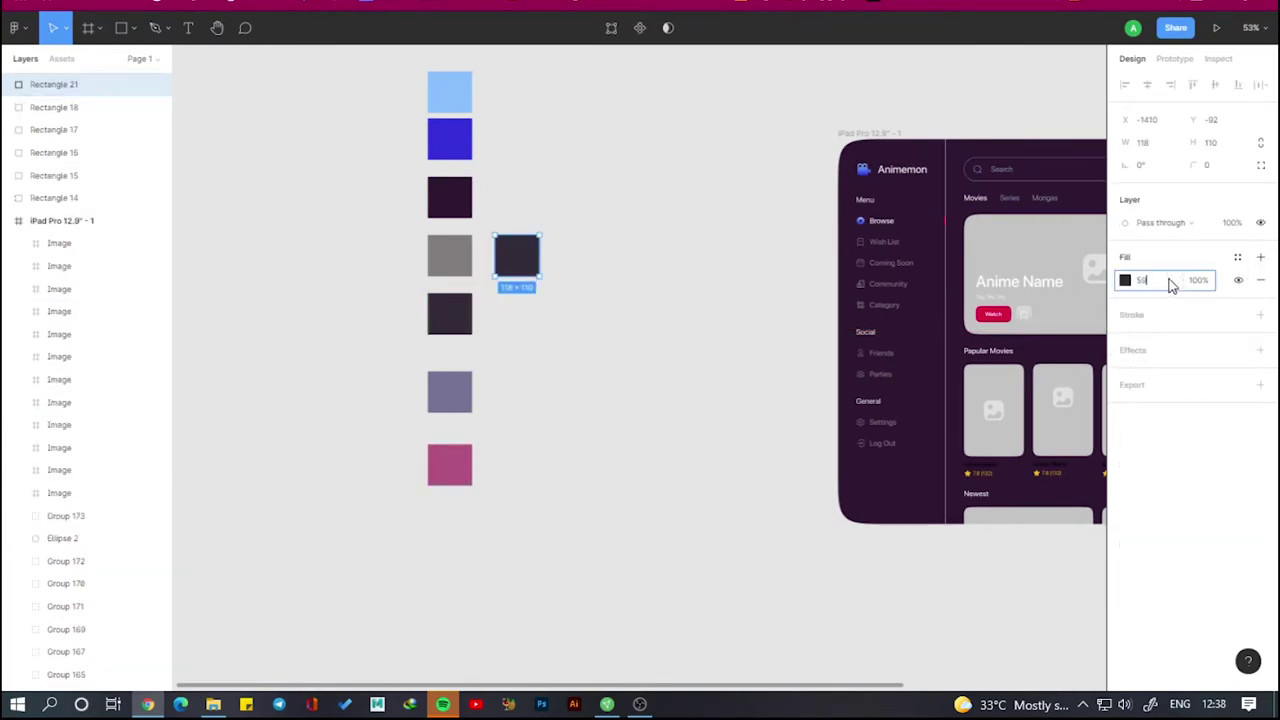
left_click(626, 352)
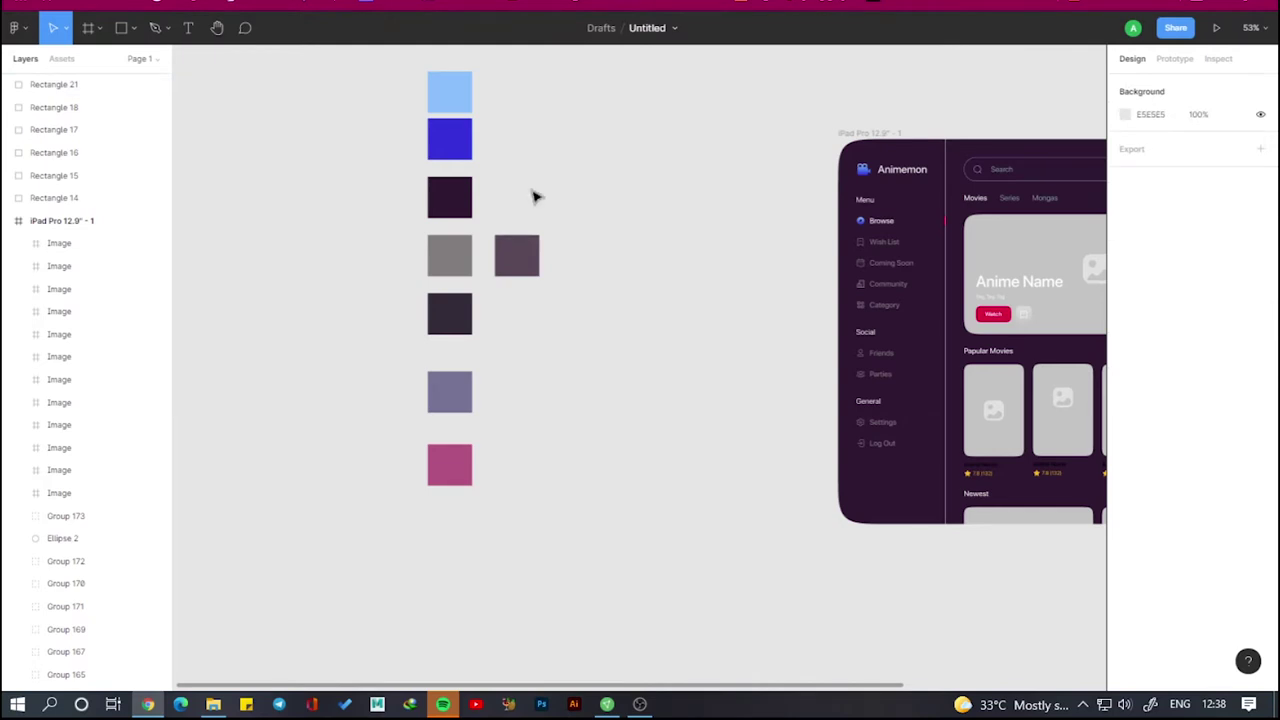
Colour the search bar outline from a swatch, then select its filter icon and search text
left_click(866, 245)
left_click(1000, 169)
left_click(1124, 429)
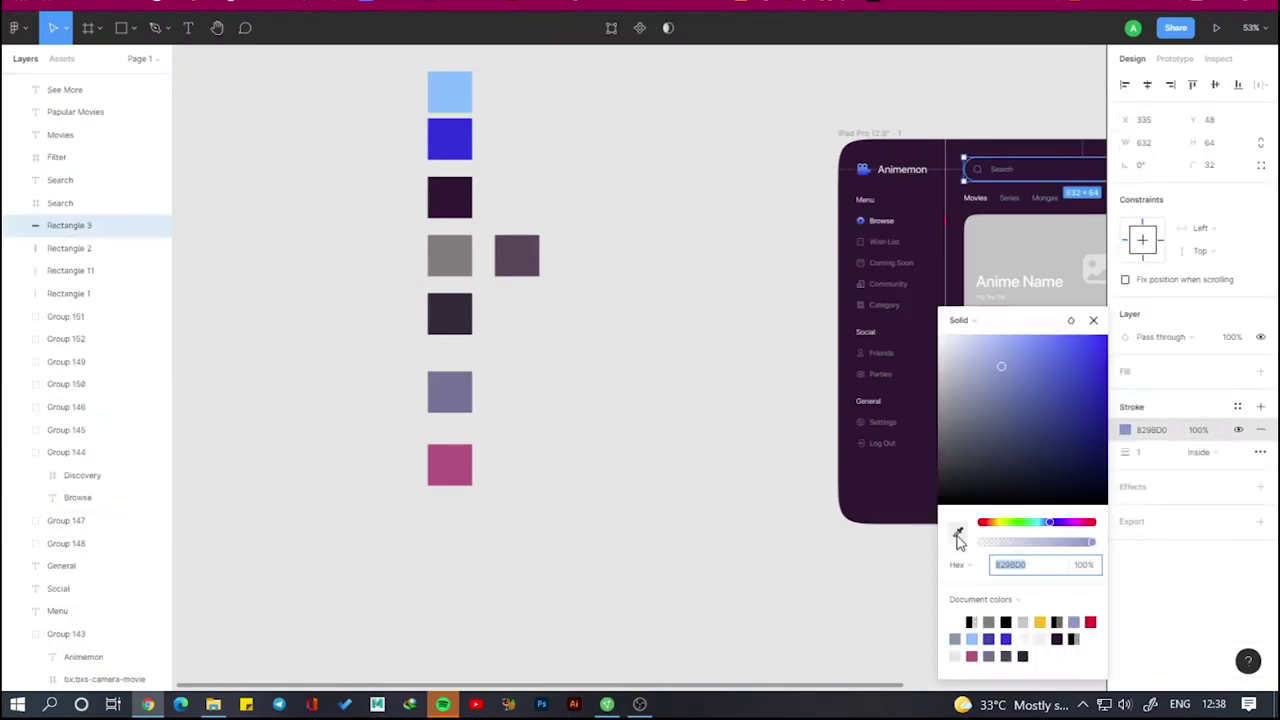
scroll(470, 155, "down", 5)
scroll(693, 177, "up", 5)
left_click(822, 168)
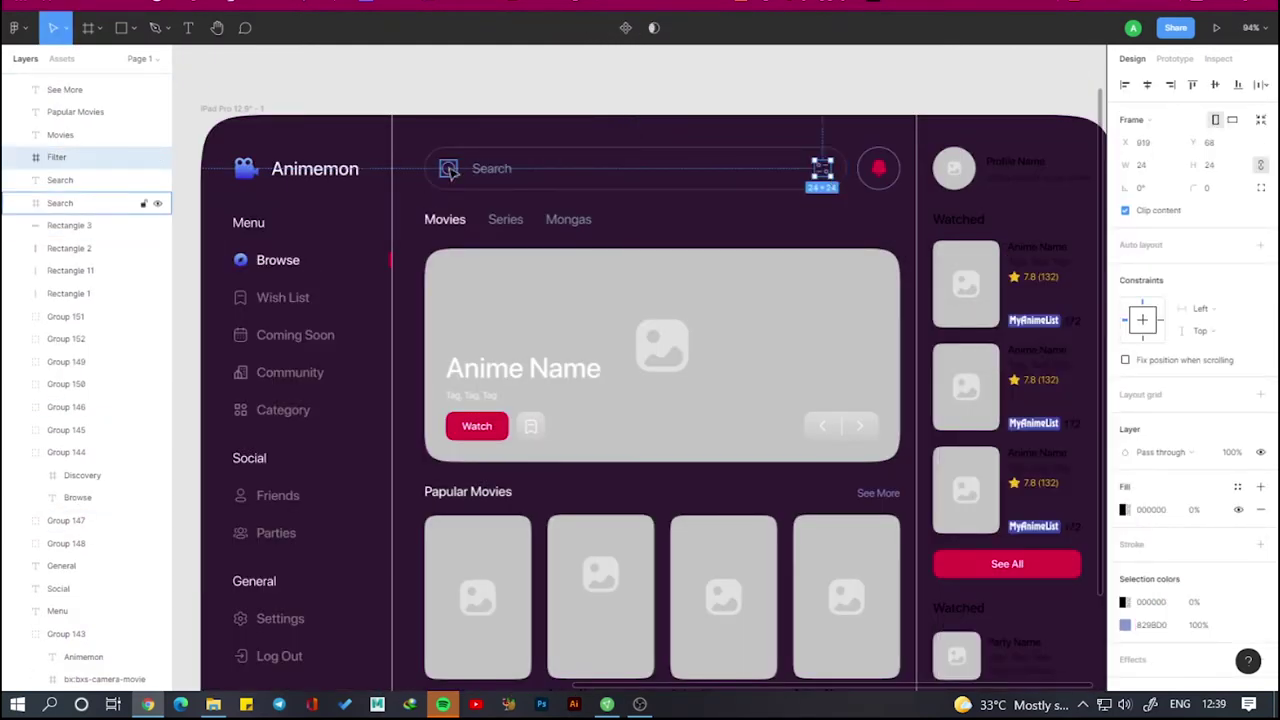
left_click(449, 170, "shift")
scroll(749, 166, "down", 3)
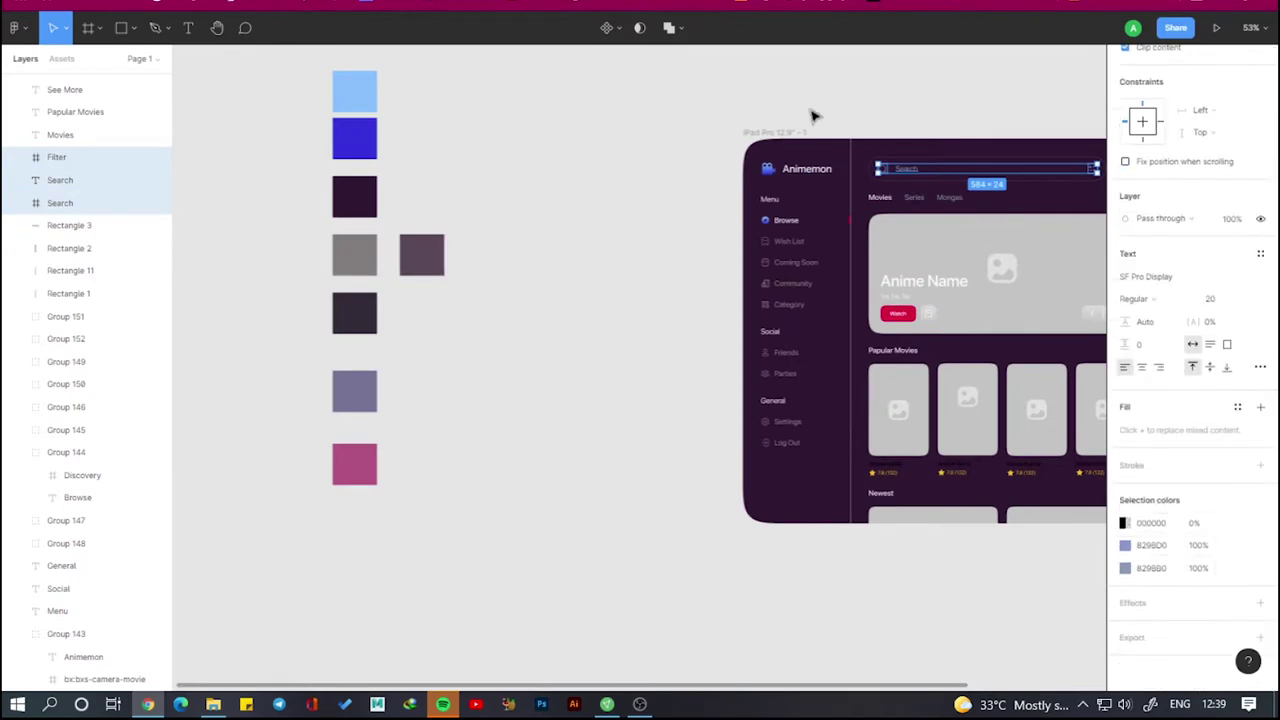
scroll(812, 116, "up", 3)
Set the Search placeholder text to the blue-grey 829BD0 from the palette
left_click(60, 180)
left_click(1124, 508)
left_click(957, 529)
scroll(700, 300, "down", 3)
left_click(334, 480)
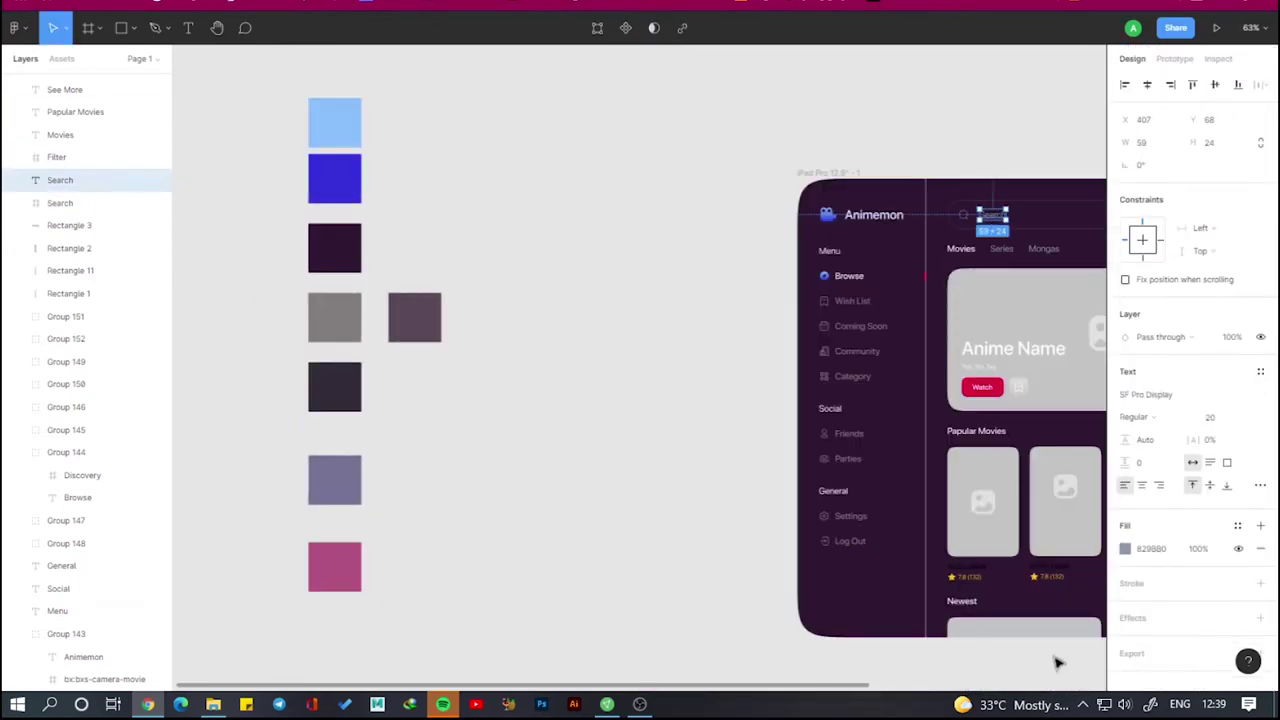
left_click(1124, 548)
left_click(957, 531)
Set the search bar's filter icon to the same blue-grey
left_click(663, 177)
left_click(56, 157)
left_click(1124, 624)
left_click(1020, 565)
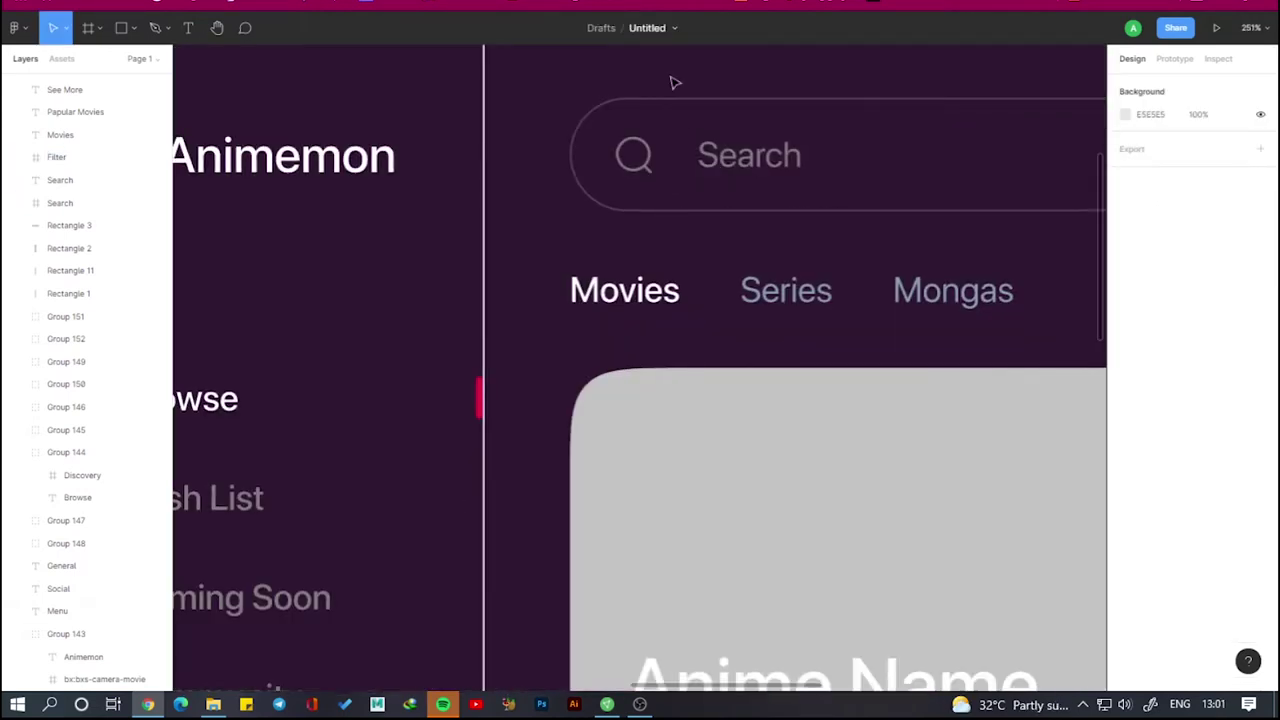
Select the notification bell icon and bring up its colour settings
left_click(740, 150)
scroll(740, 146, "down", 5)
left_click(937, 162)
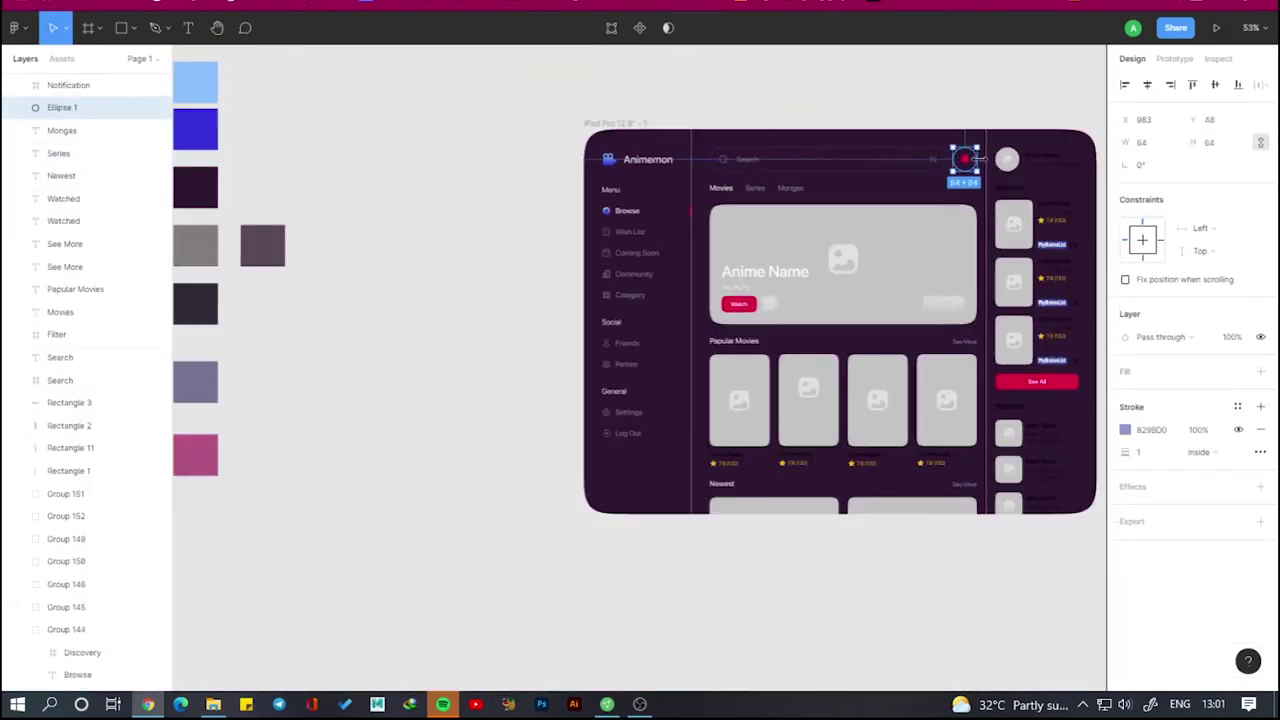
left_click(1124, 429)
left_click(957, 531)
left_click(963, 158)
key("Escape")
key("Escape")
Give the notification bell a linear gradient from light blue to blue
left_click(1124, 624)
left_click(975, 320)
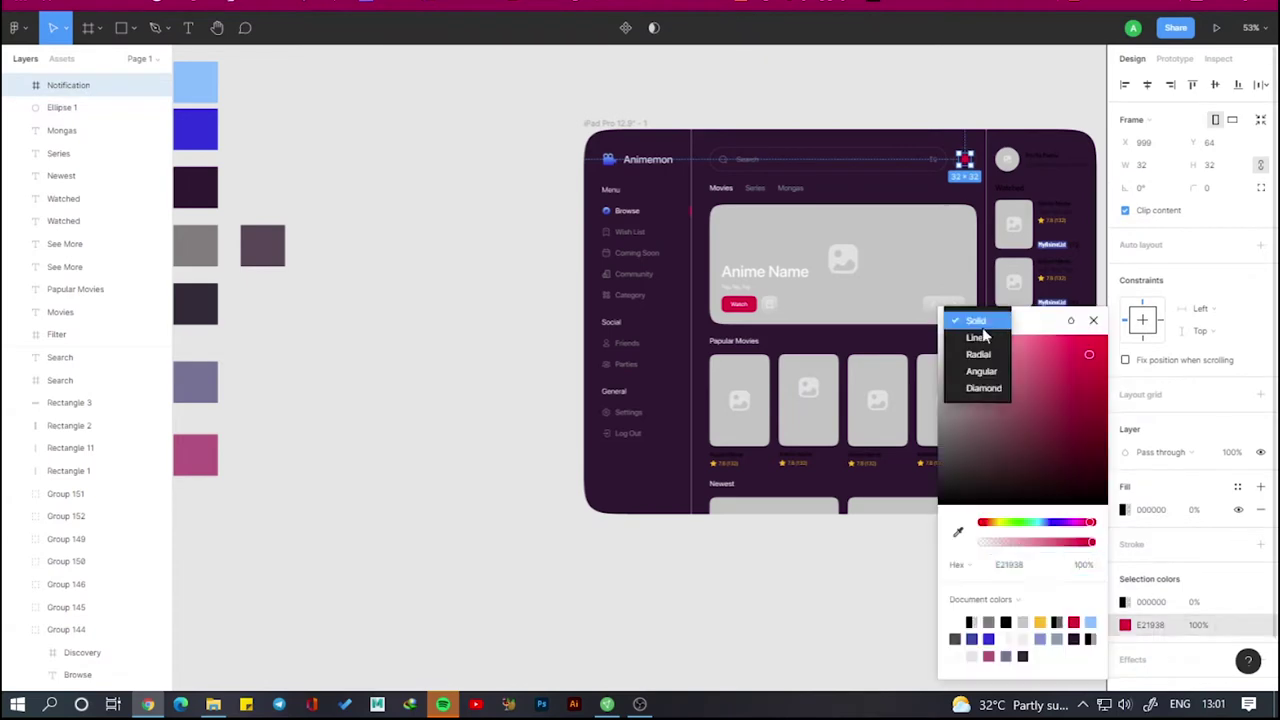
left_click(1090, 622)
left_click(1090, 301)
left_click(988, 639)
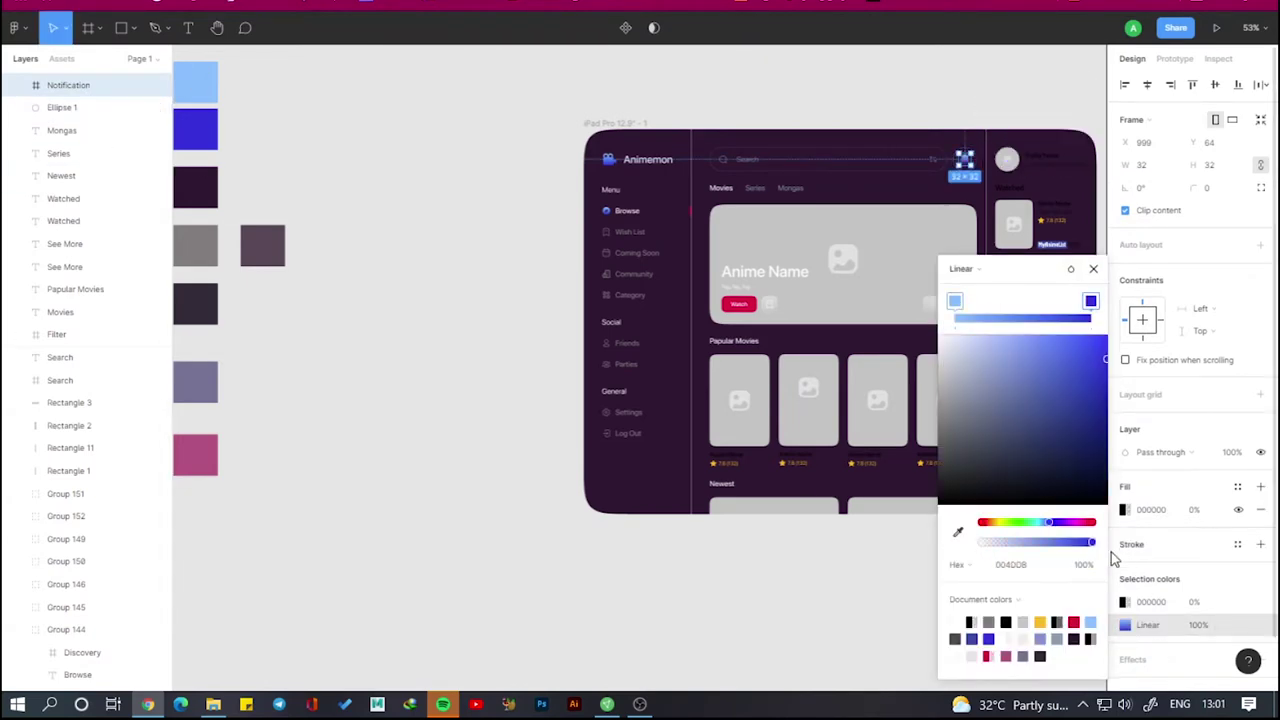
scroll(990, 200, "up", 3)
left_click(803, 155)
Turn the first Popular Movies card's Anime Name text white
scroll(803, 155, "down", 4)
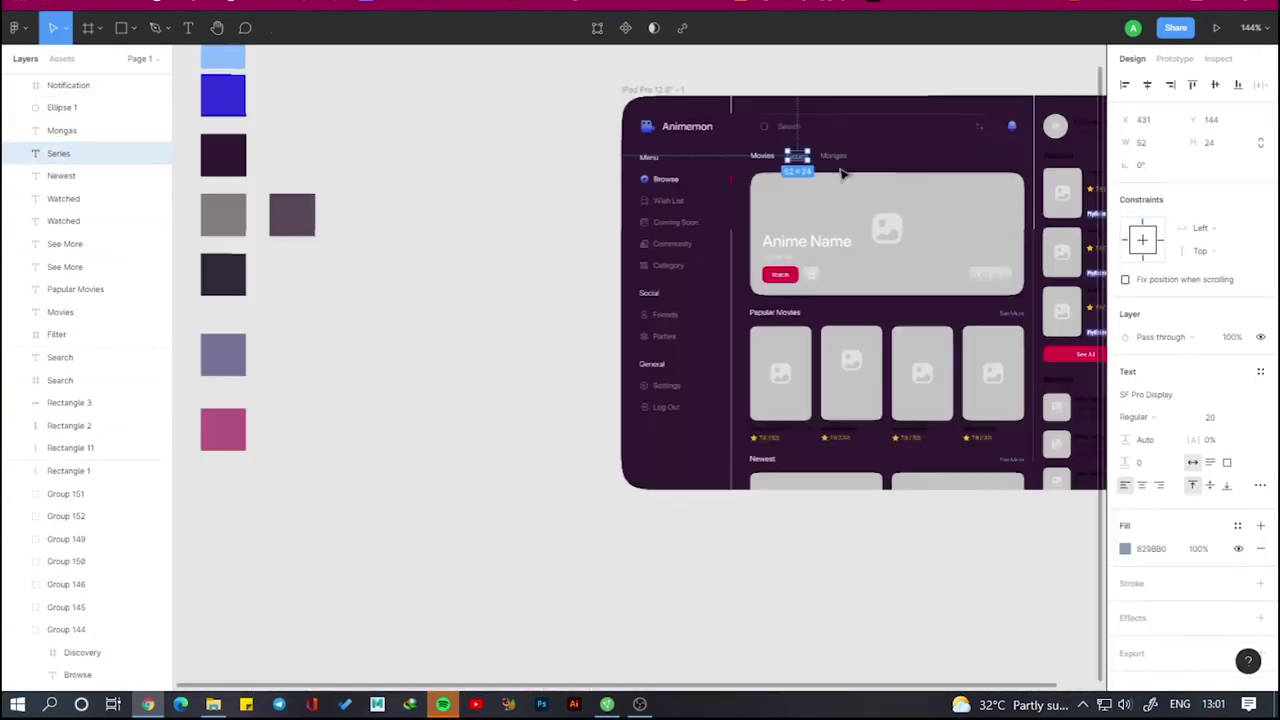
left_click(781, 436)
scroll(781, 436, "up", 5)
left_click(1124, 525)
left_click(899, 436)
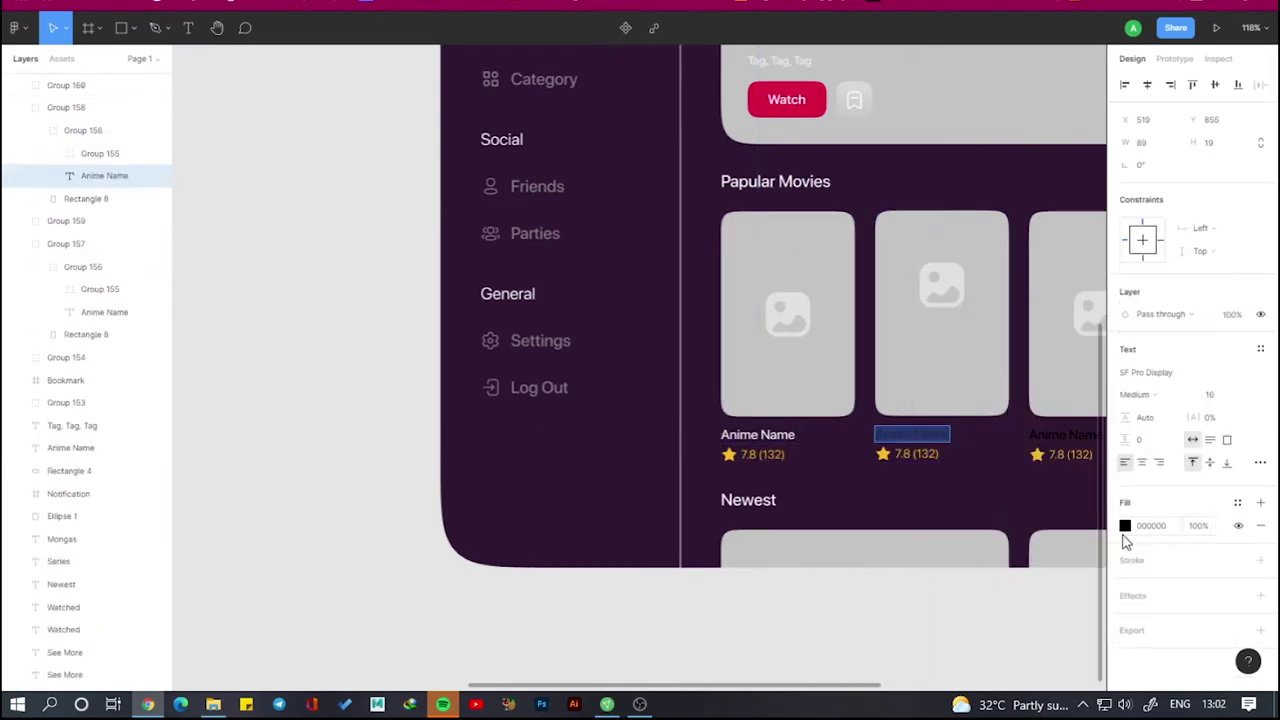
left_click(1124, 525)
Turn the remaining Popular Movies card names white and select the See More text
scroll(851, 391, "right", 3)
left_click(851, 391)
left_click(1124, 525)
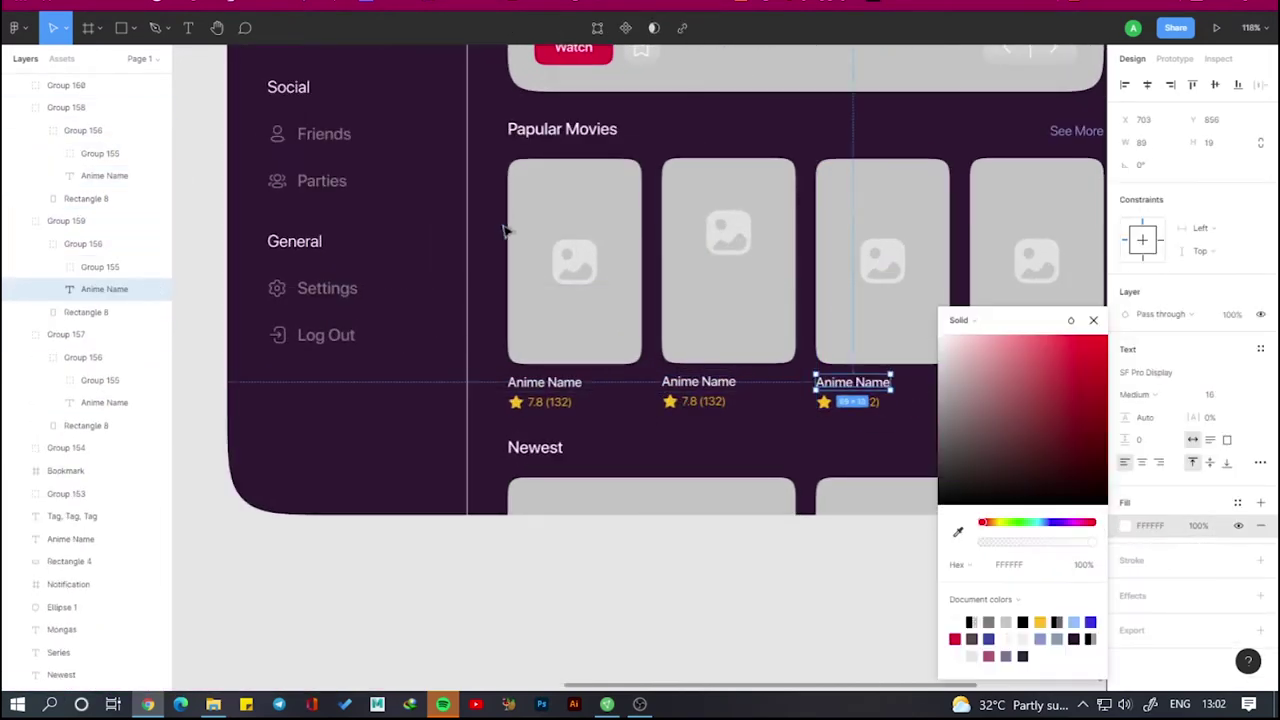
scroll(851, 391, "down", 2)
left_click(729, 296)
left_click(787, 350)
Colour both See More links grey (807B7D)
left_click(786, 90, "shift")
scroll(786, 90, "down", 5)
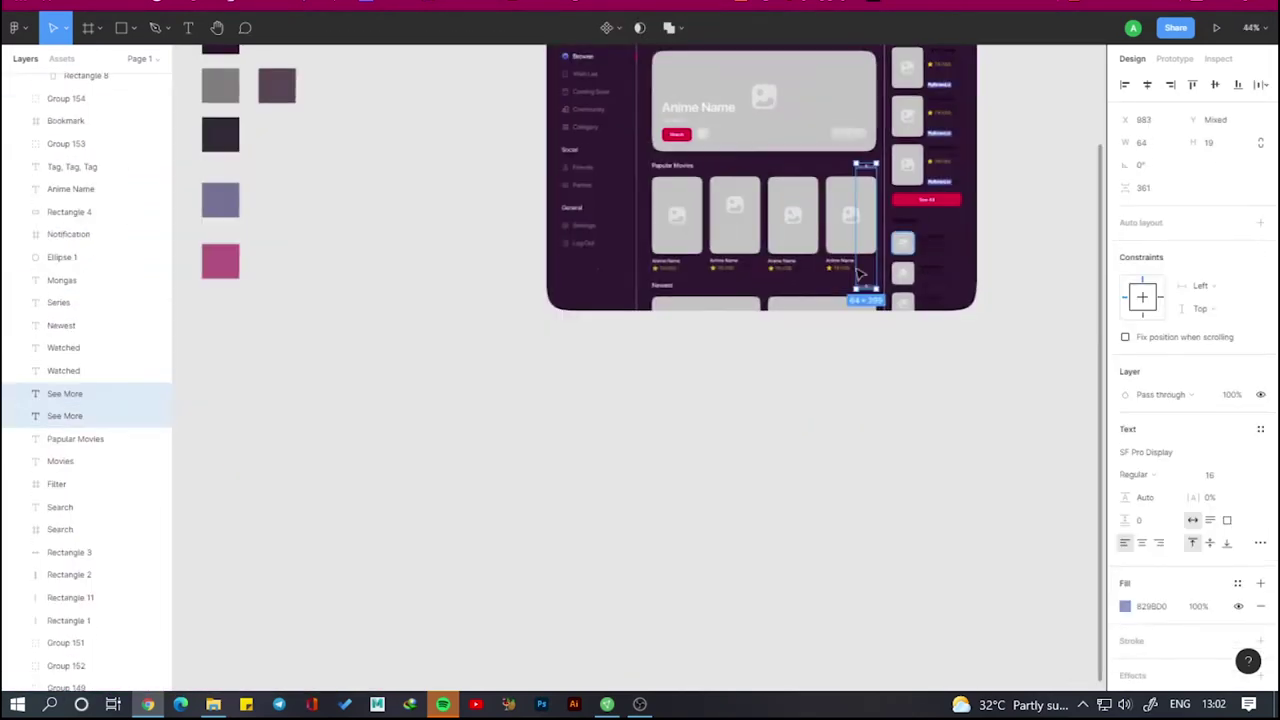
left_click(1124, 606)
left_click(957, 531)
left_click(457, 309)
scroll(603, 102, "up", 5)
scroll(603, 102, "up", 5)
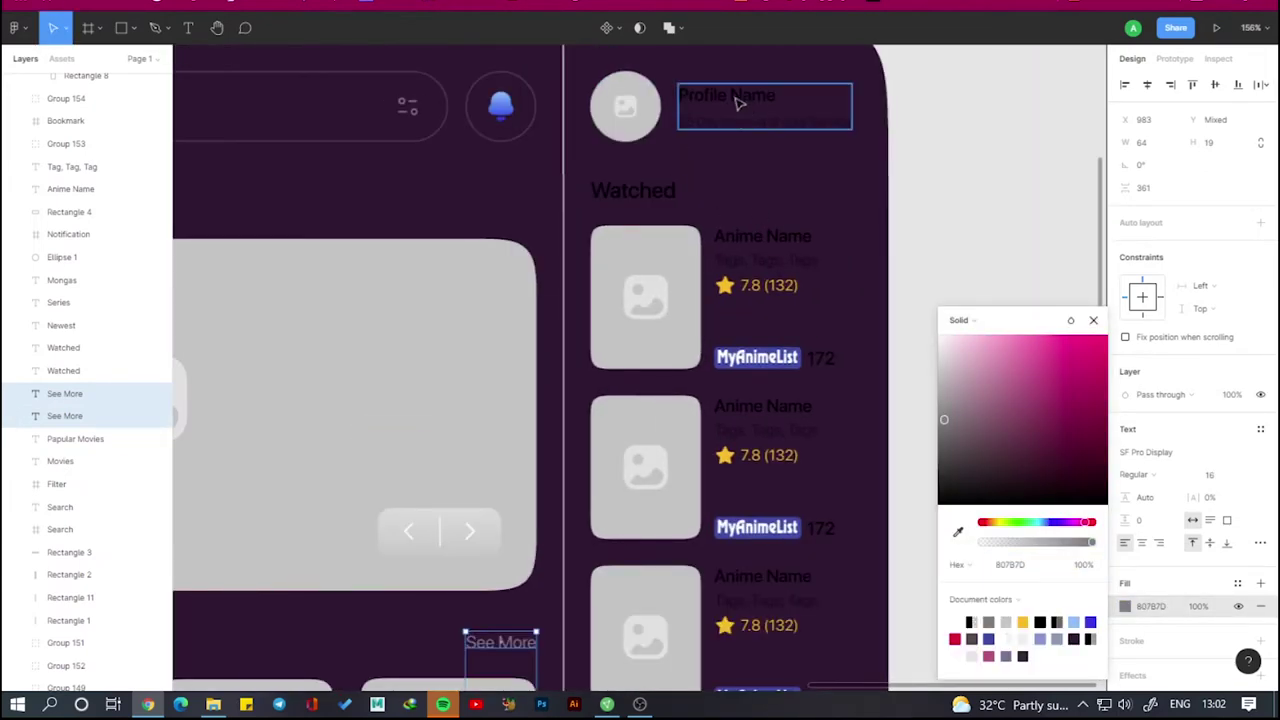
Grey out the profile subscription note beneath the Profile Name
left_click(728, 95)
left_click(760, 121)
scroll(280, 293, "down", 5)
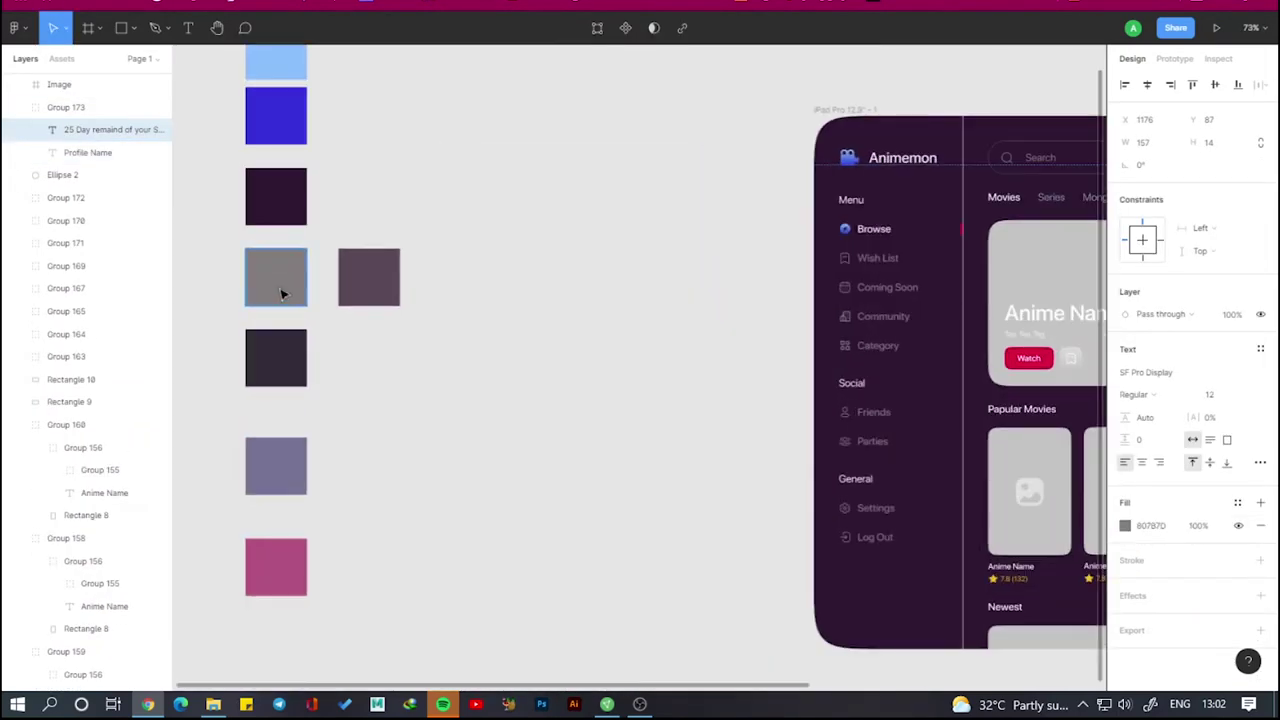
key("shift+1")
left_click(1010, 148)
scroll(913, 203, "up", 5)
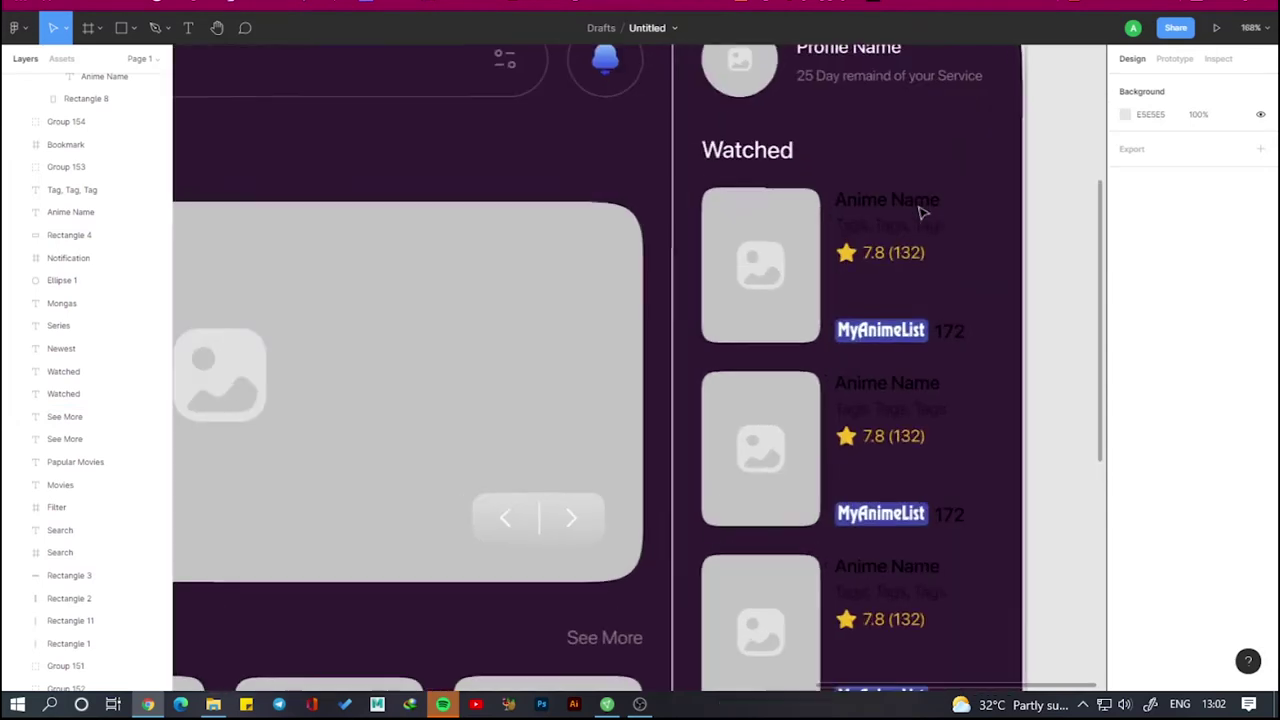
Make the first Watched entry's tags text grey
left_click(894, 205)
double_click(889, 201)
left_click(932, 233)
double_click(932, 233)
scroll(1017, 307, "down", 5)
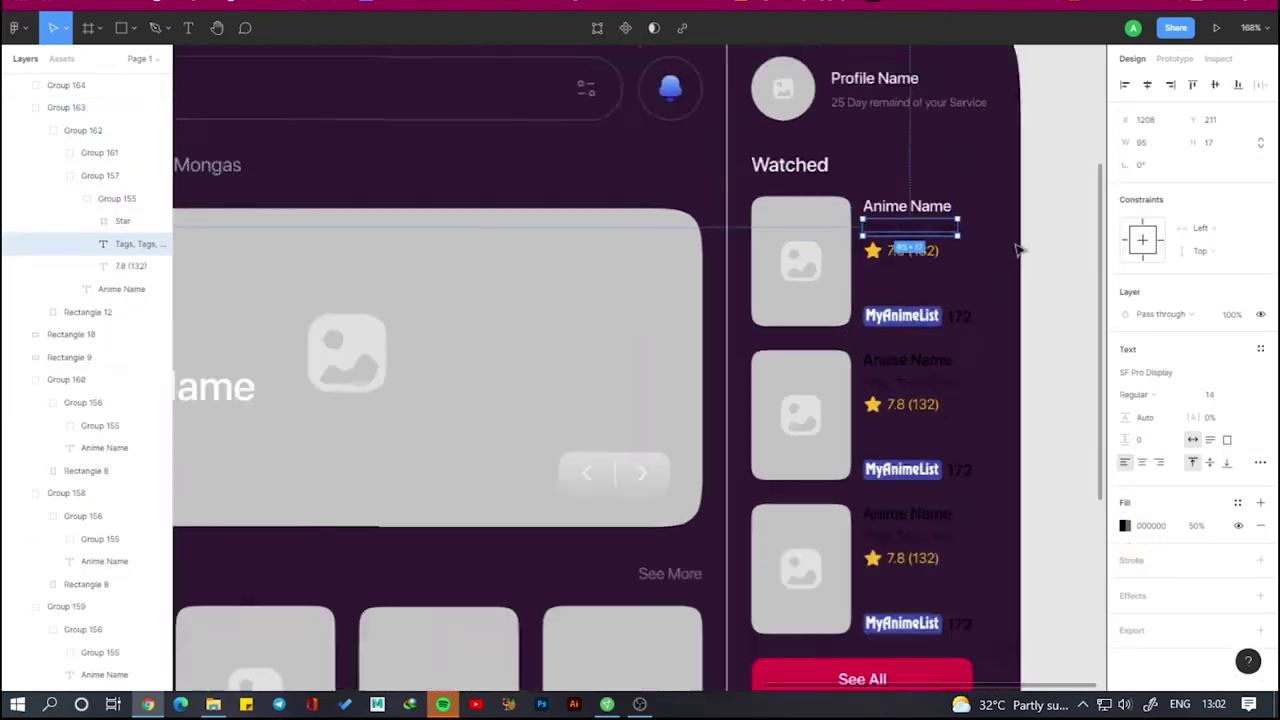
key("i")
left_click(1037, 112)
scroll(866, 403, "up", 5)
Turn the second and third Watched entries' anime names white (FFFFFF)
double_click(866, 403)
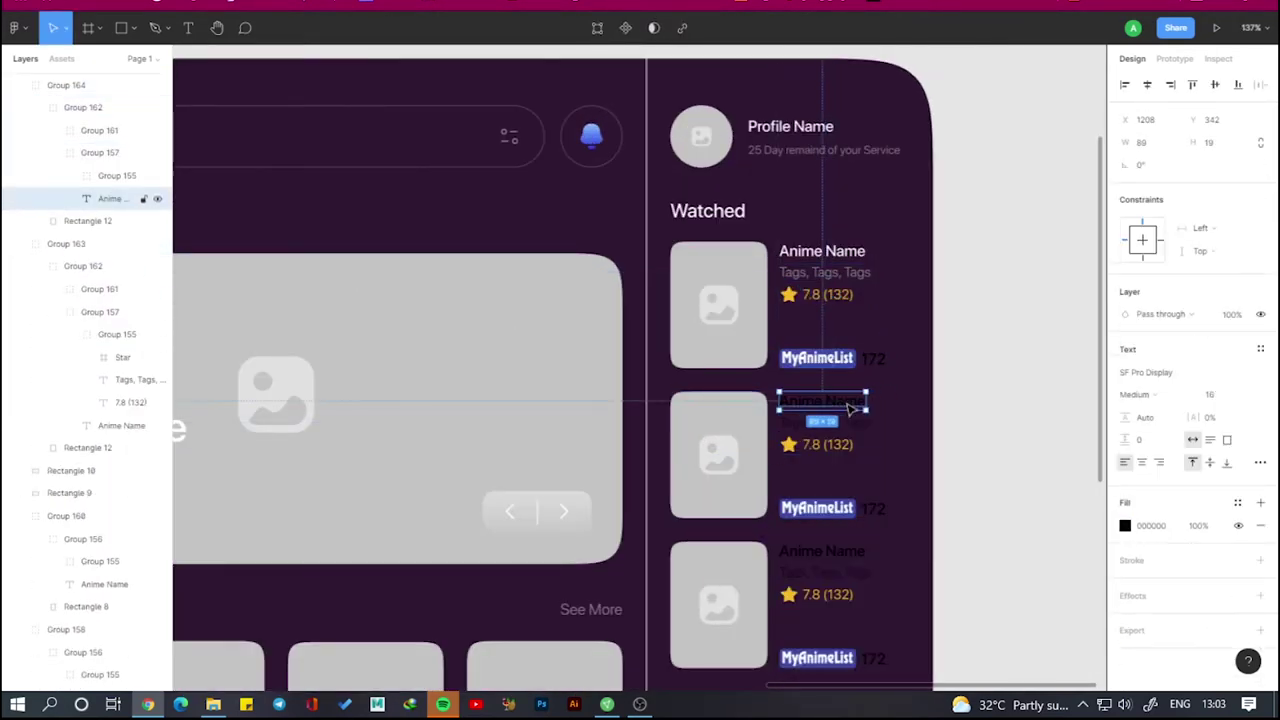
key("i")
left_click(822, 251)
double_click(822, 551)
key("i")
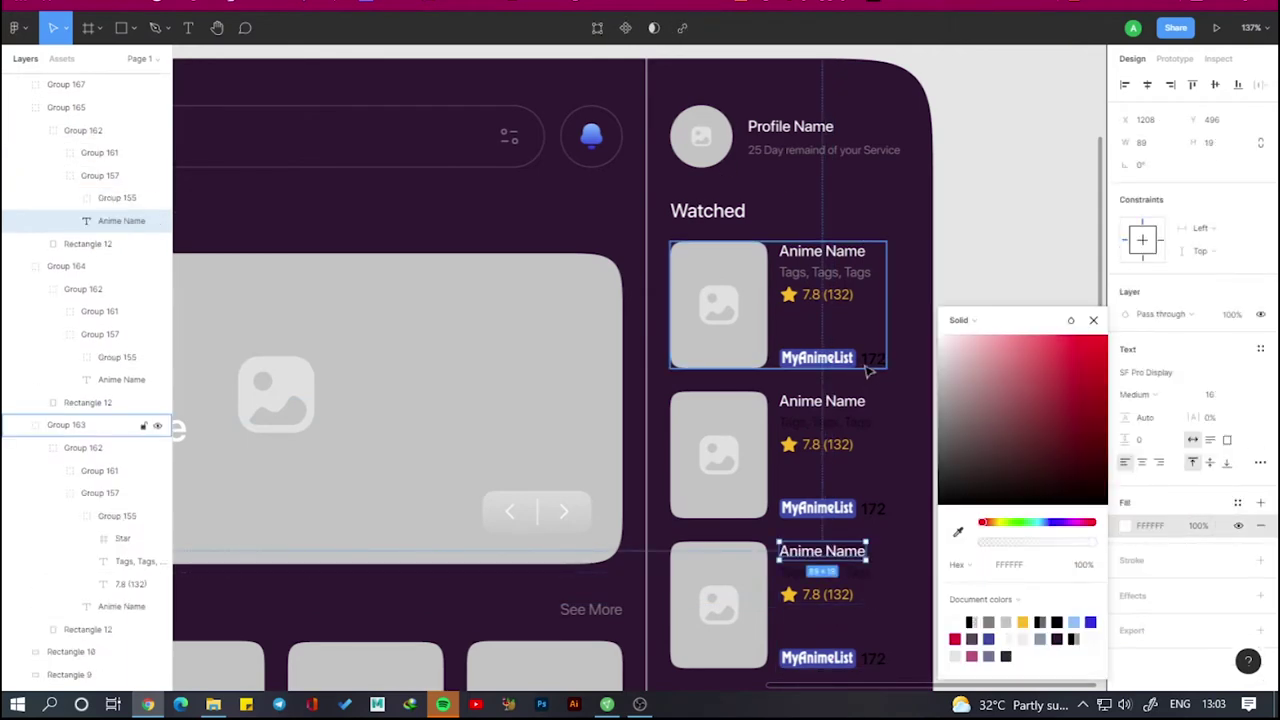
left_click(840, 425)
Recolour the remaining Watched entries' tags text grey
double_click(840, 425)
scroll(323, 169, "down", 5)
scroll(257, 272, "up", 3)
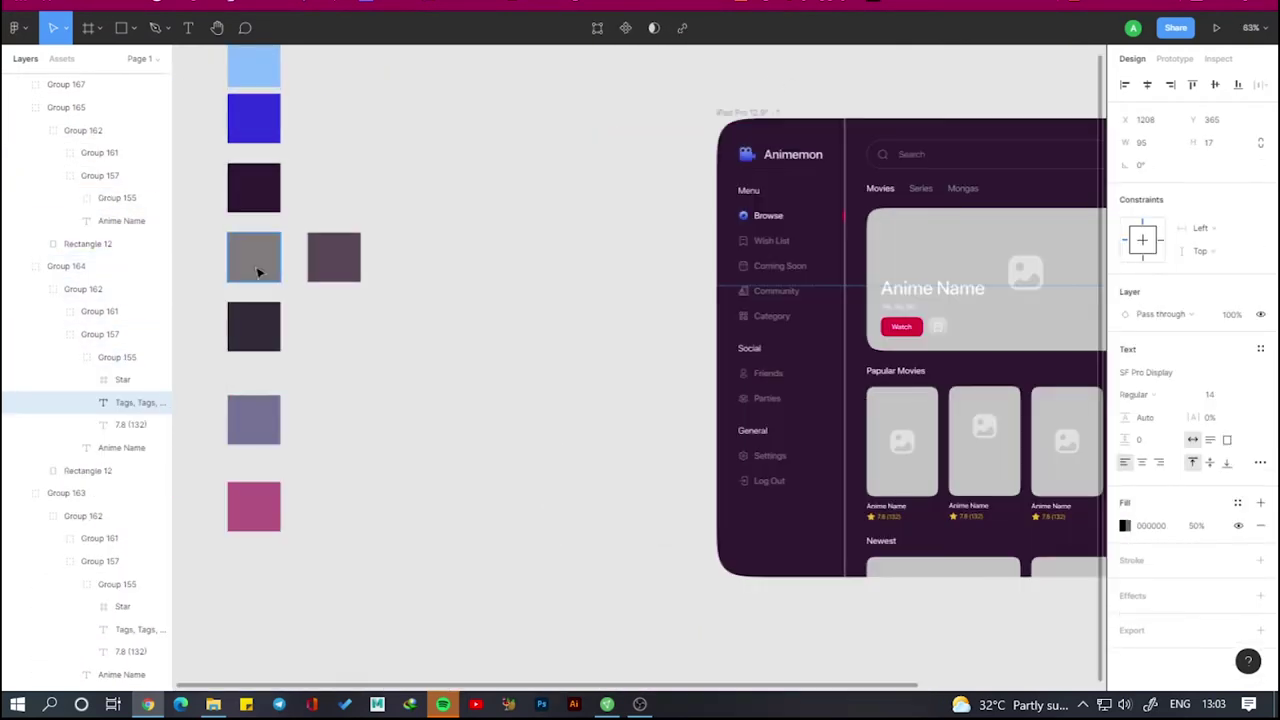
scroll(257, 272, "down", 5)
scroll(729, 254, "up", 6)
double_click(571, 374)
left_click(560, 366)
scroll(560, 366, "down", 6)
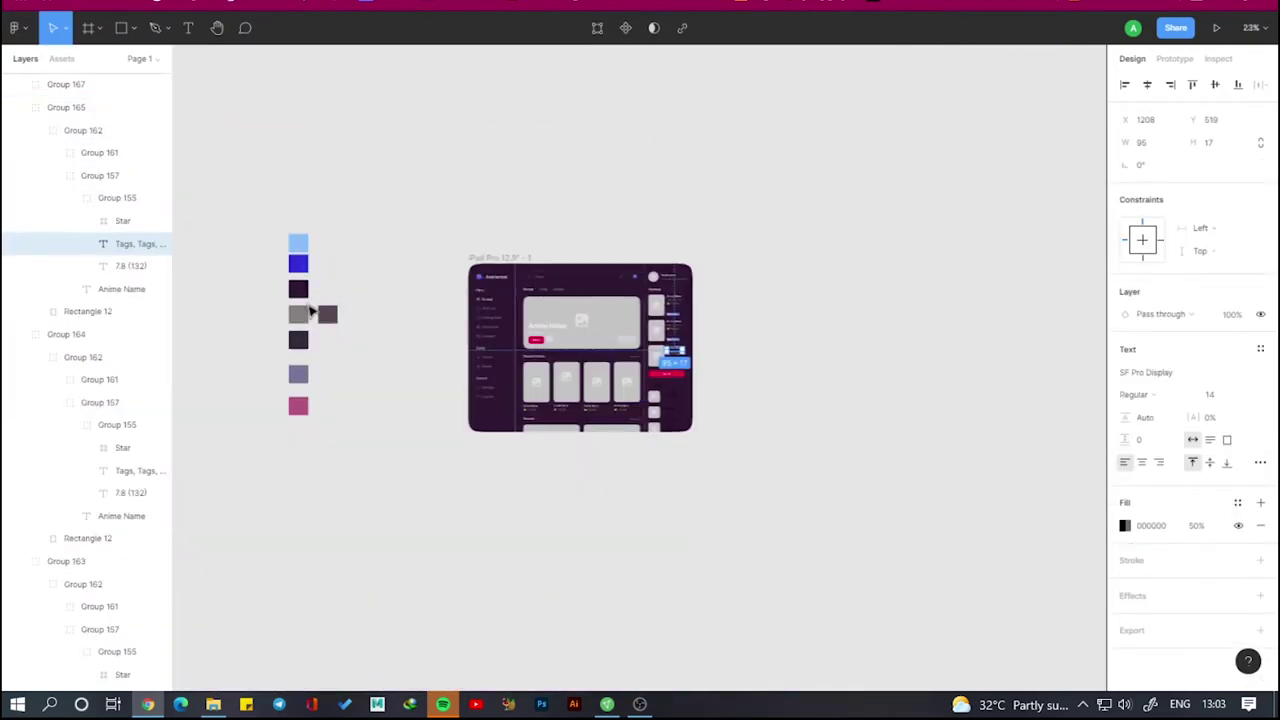
scroll(655, 330, "up", 5)
scroll(737, 360, "down", 3)
left_click(587, 250)
Retype the duplicated heading as Parties You May Like and set its fill
left_click(1125, 548)
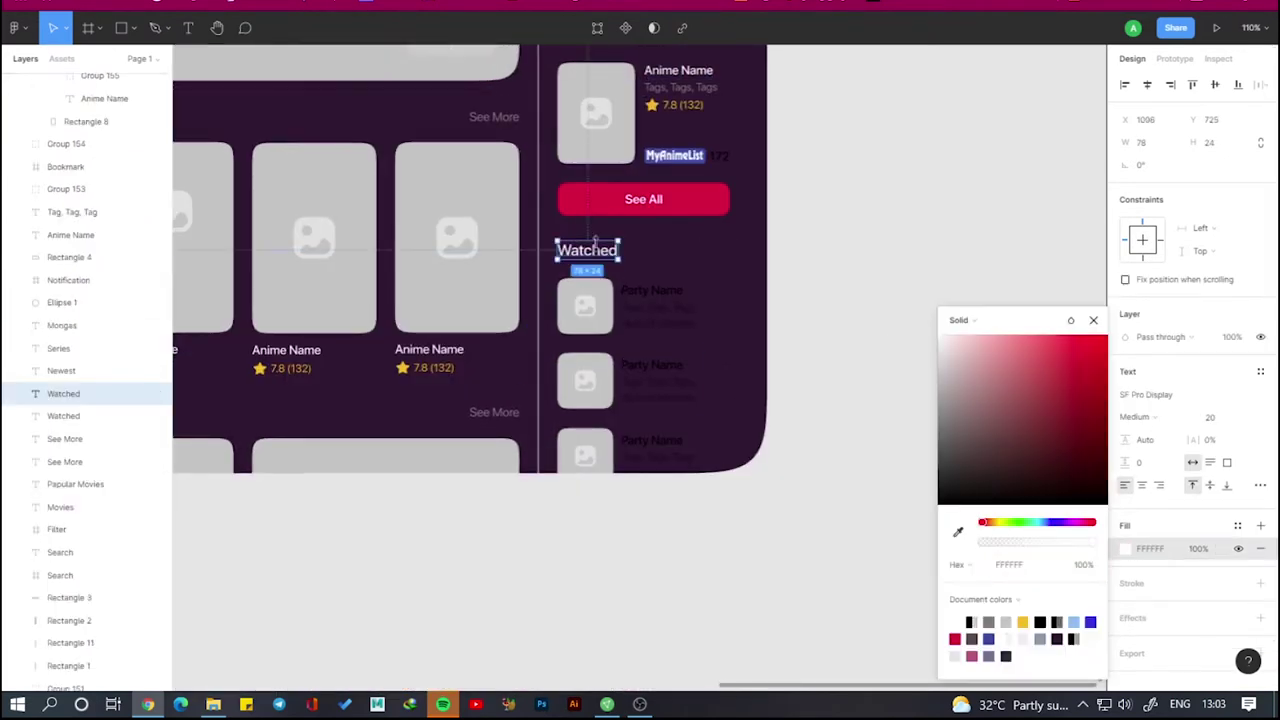
type("s")
scroll(899, 322, "down", 5)
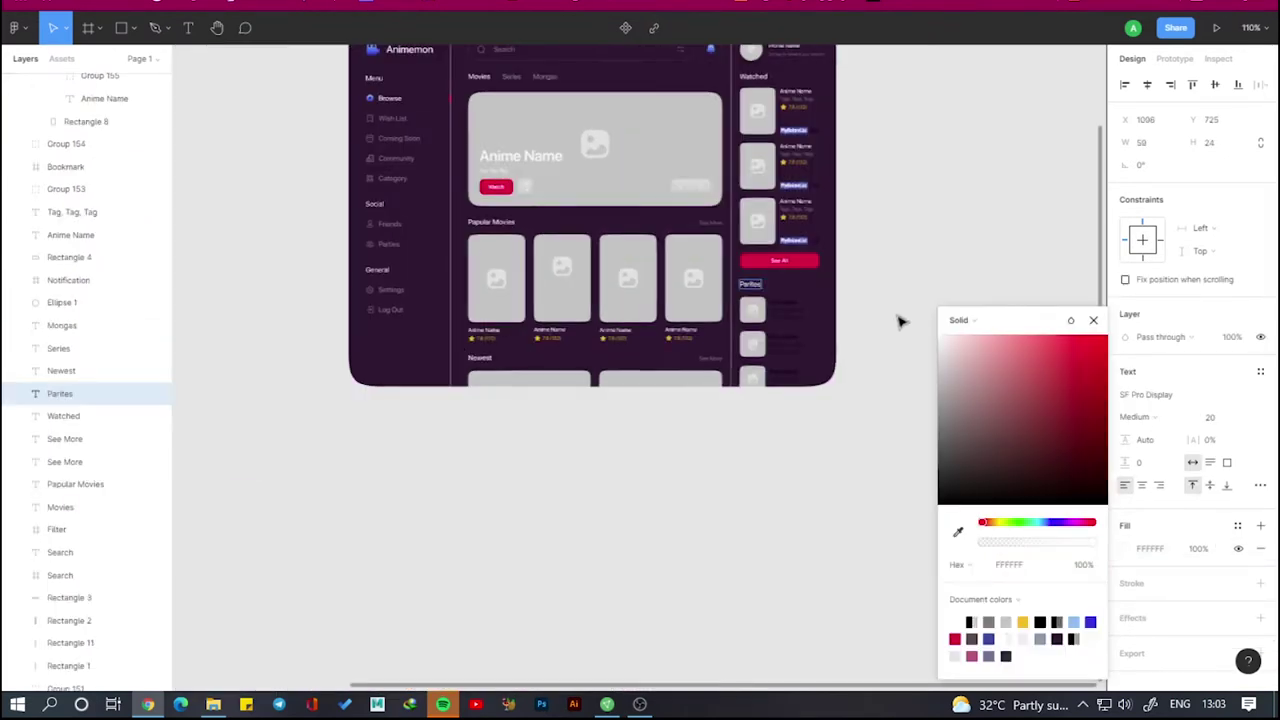
scroll(880, 314, "up", 4)
type("You May Like")
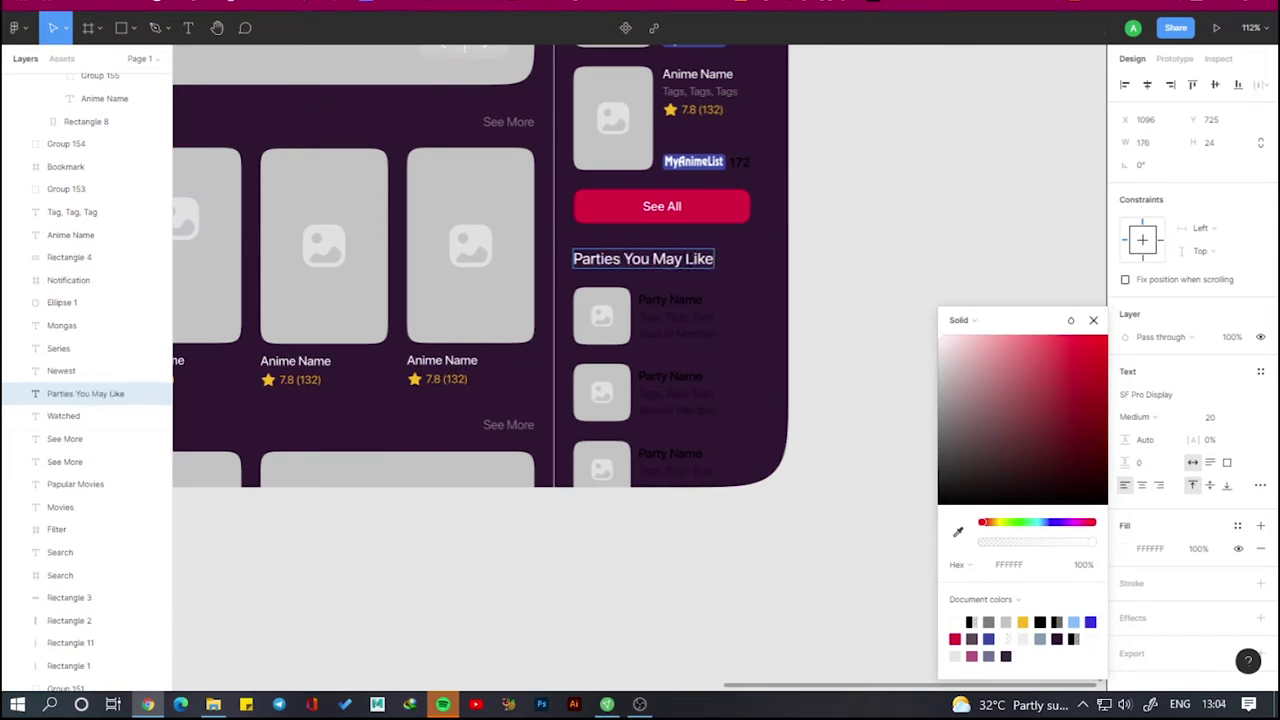
Make the first party card's tags and member count grey (807B7D)
left_click(671, 306)
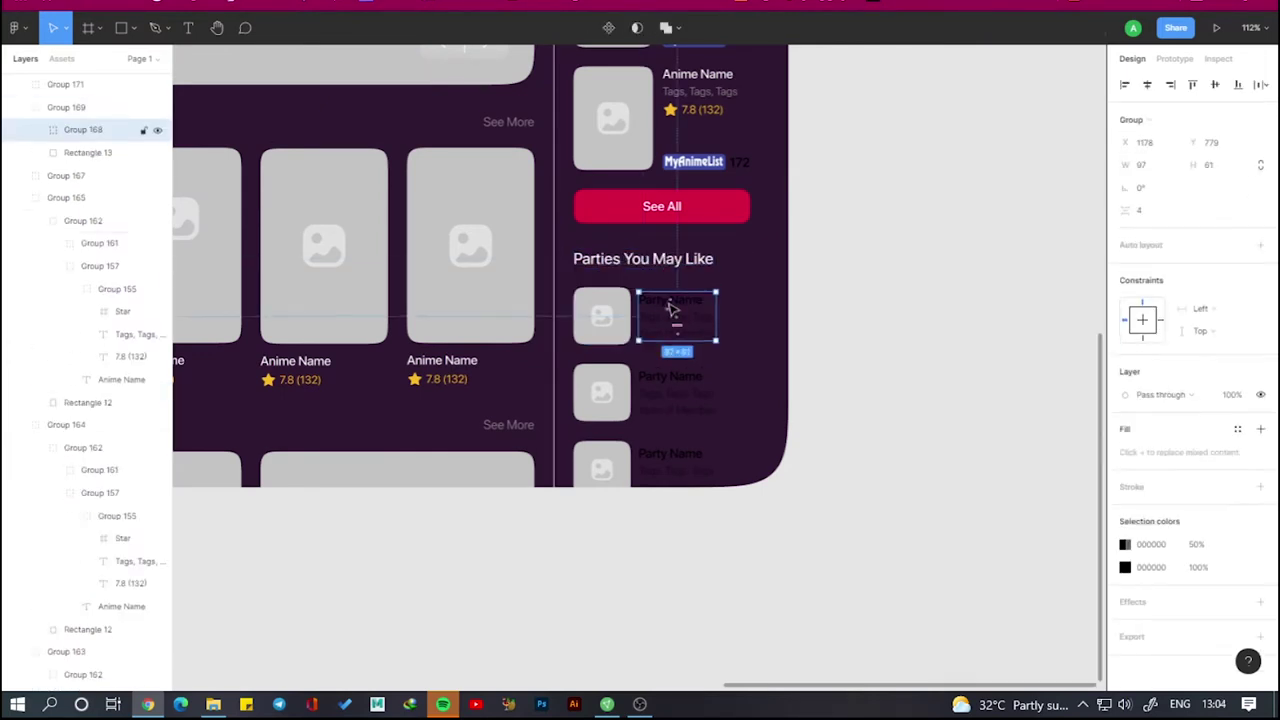
left_click(1127, 526)
left_click(676, 318)
left_click(1127, 526)
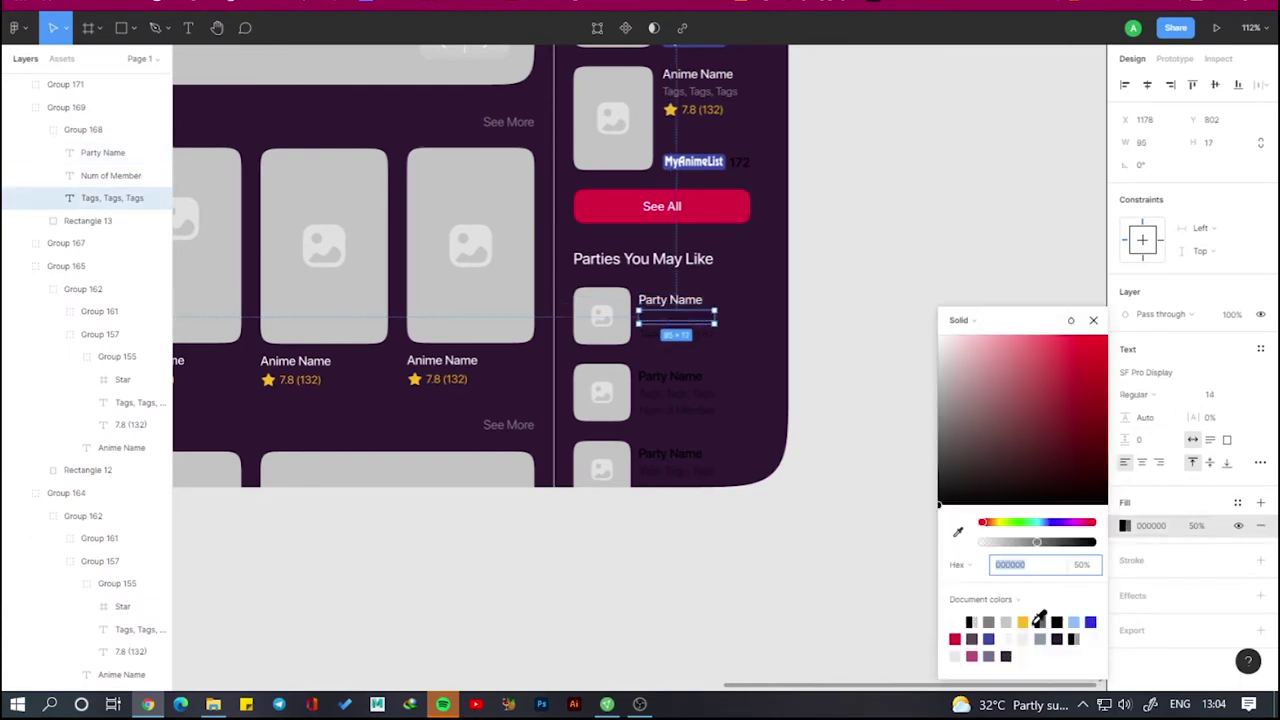
key("BackSpace")
scroll(1030, 209, "down", 5)
key("i")
left_click(1037, 136)
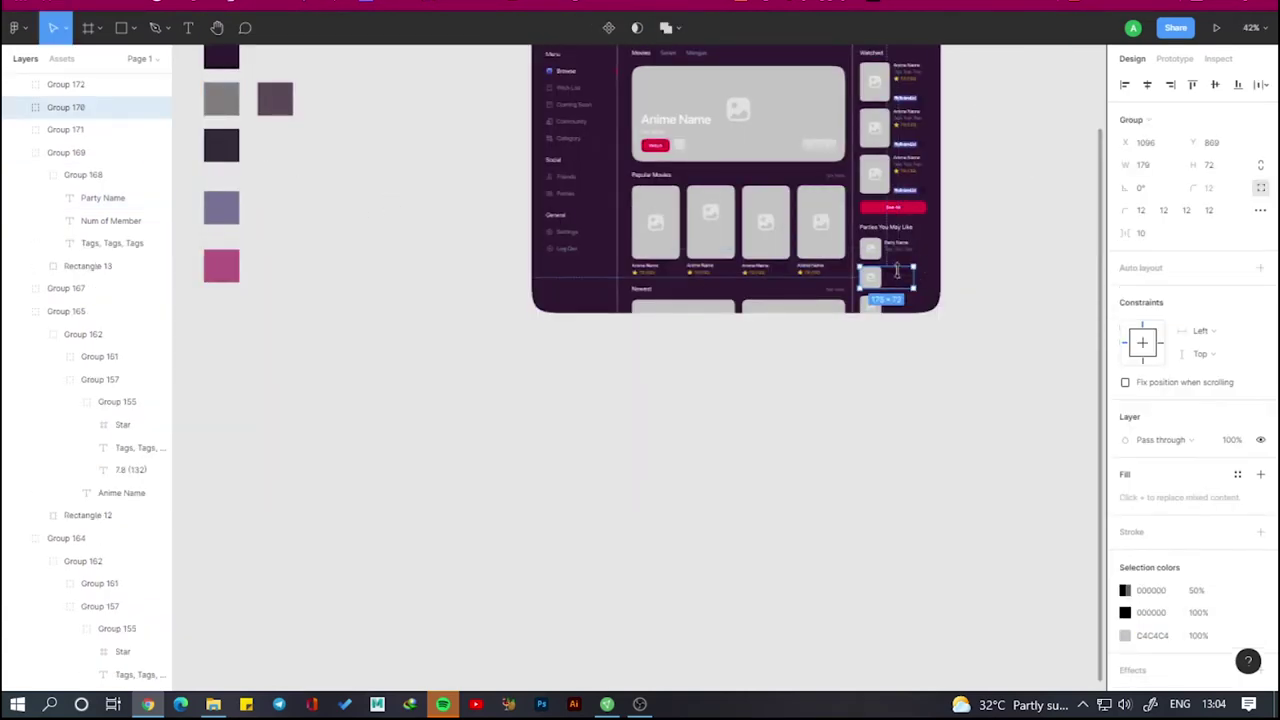
key("shift+2")
left_click(1125, 526)
left_click(957, 531)
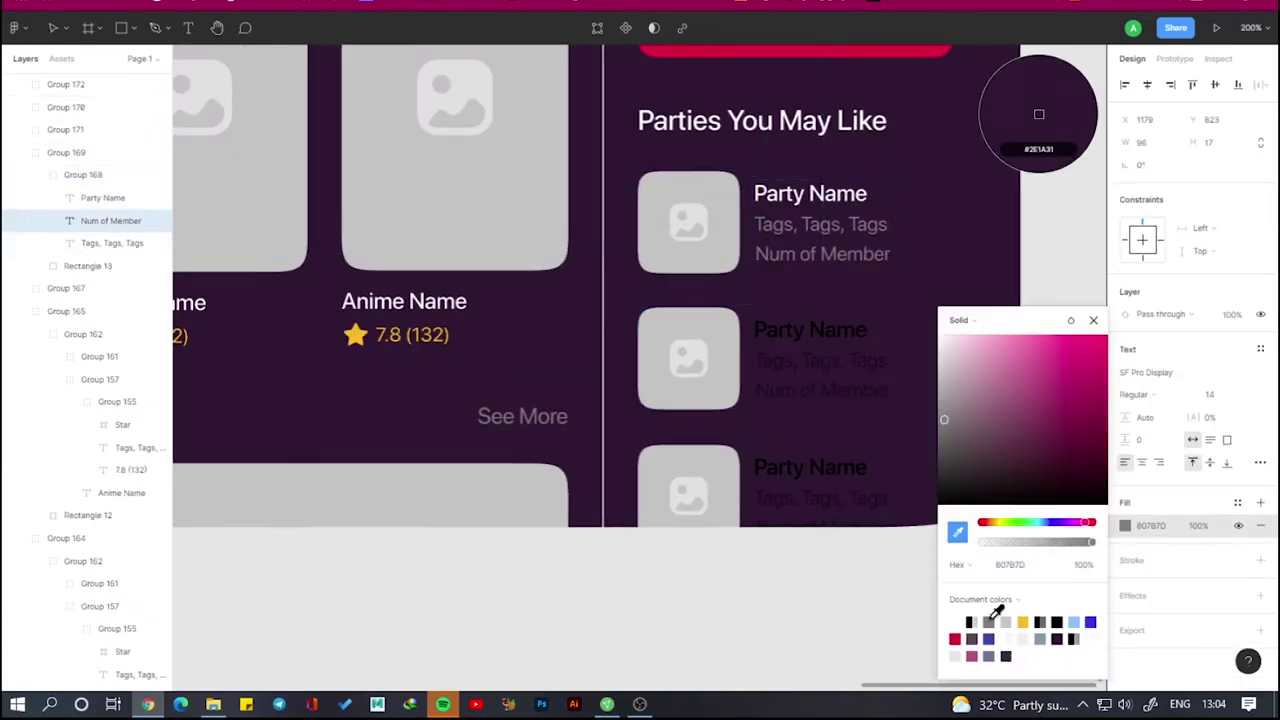
left_click(1037, 140)
Set the second party name white and its tags and member count grey
left_click(810, 330)
left_click(1125, 526)
left_click(857, 380)
left_click(820, 360)
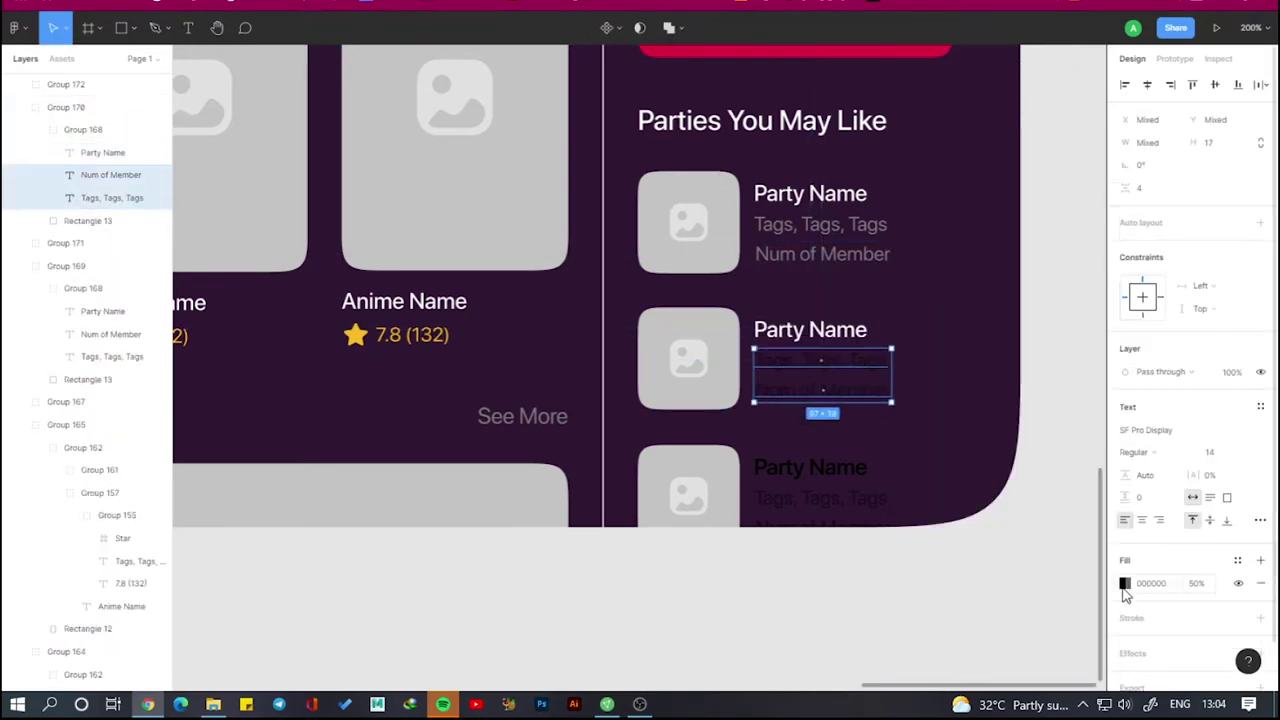
left_click(1125, 526)
Set the third party name white and its tags and member count grey
left_click(790, 474)
double_click(790, 474)
left_click(1125, 526)
left_click(820, 500)
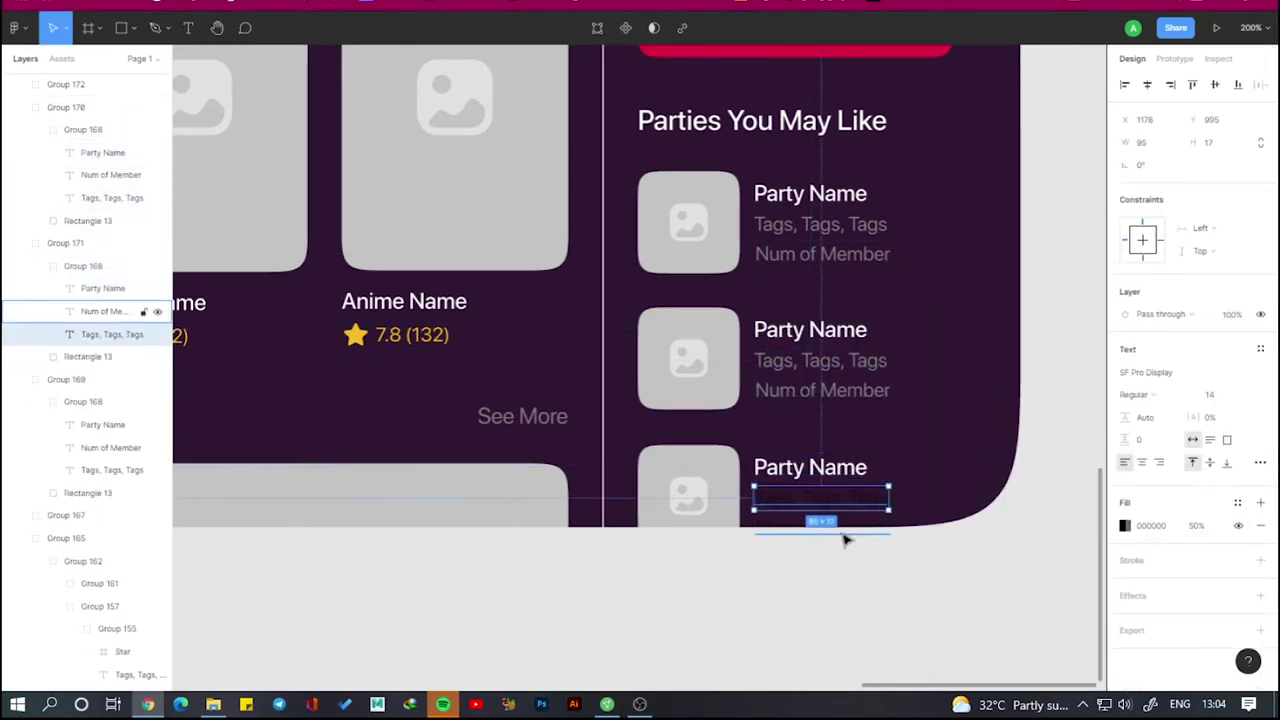
left_click(845, 530, "shift")
left_click(1125, 583)
left_click(1060, 114)
scroll(637, 423, "down", 5)
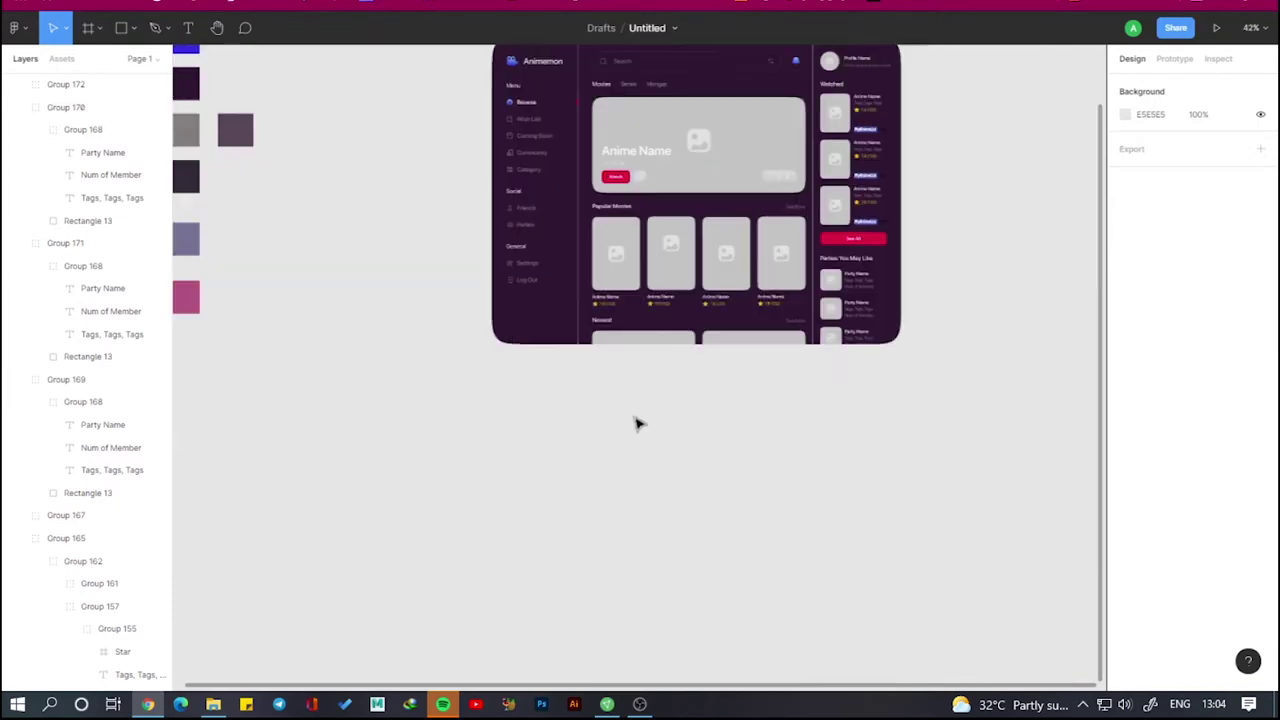
Convert the button fill to a linear gradient and sample its two stop colours
scroll(666, 273, "up", 5)
left_click(1125, 544)
left_click(960, 313)
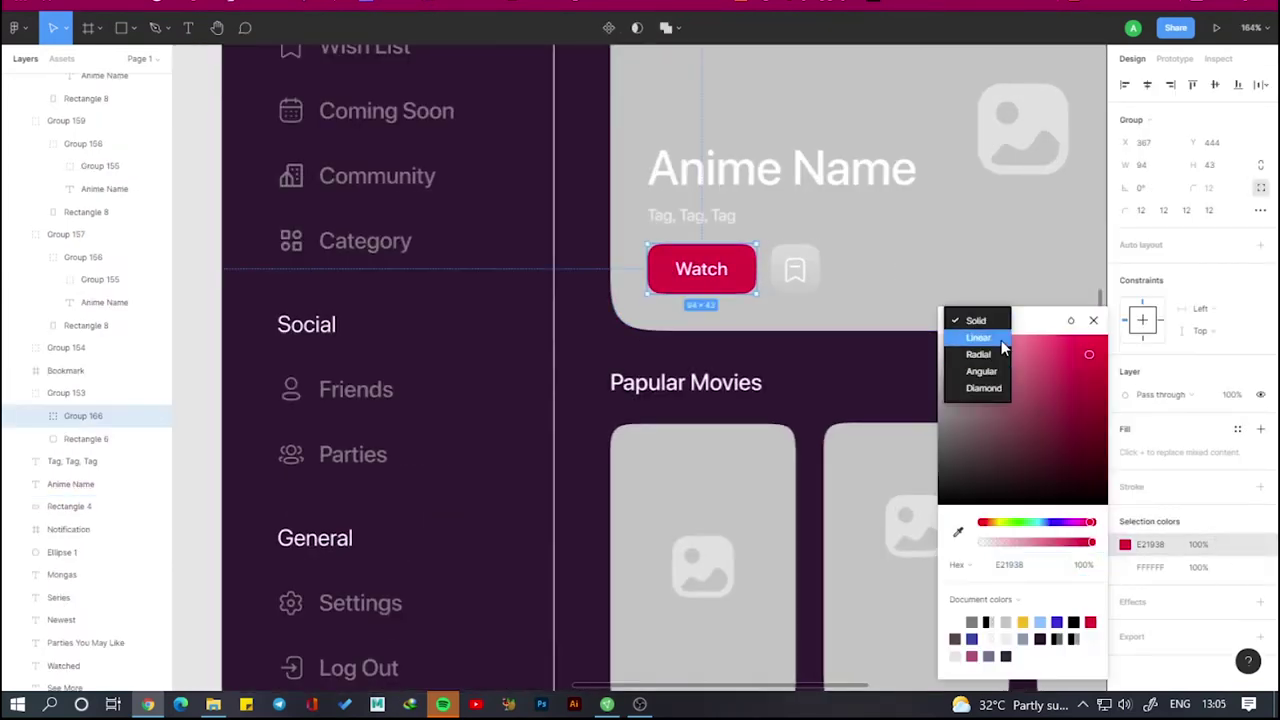
left_click(957, 531)
left_click(504, 110)
left_click(1089, 301)
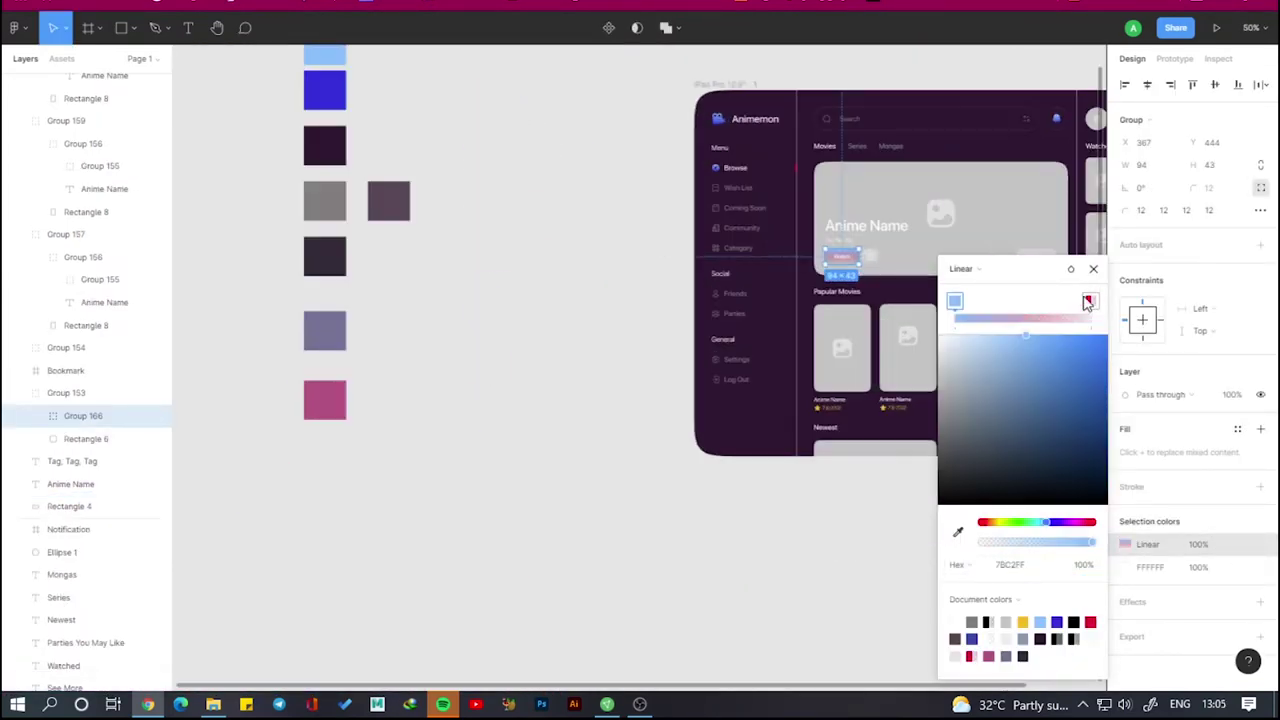
left_click(957, 531)
left_click(323, 91)
Angle the button's gradient from top-left to lower-right
scroll(940, 290, "up", 5)
double_click(549, 383)
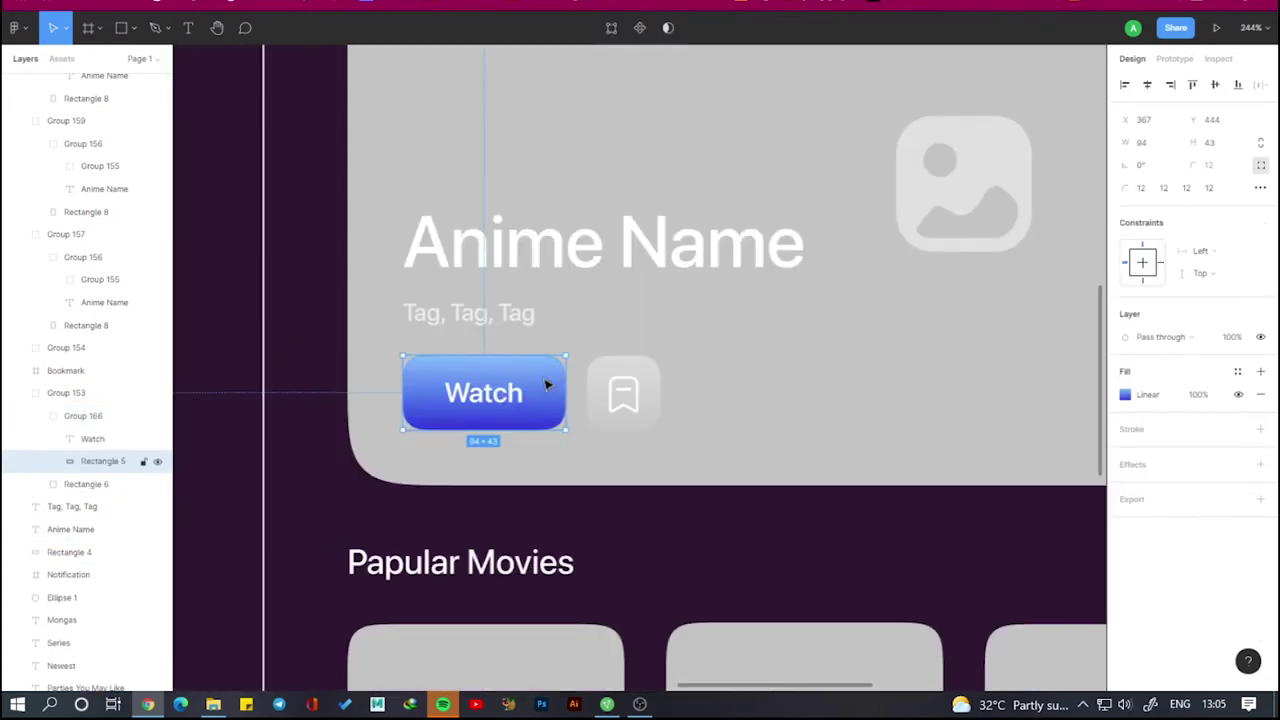
left_click(1125, 394)
left_click_drag(494, 426, 568, 446)
left_click_drag(483, 355, 435, 362)
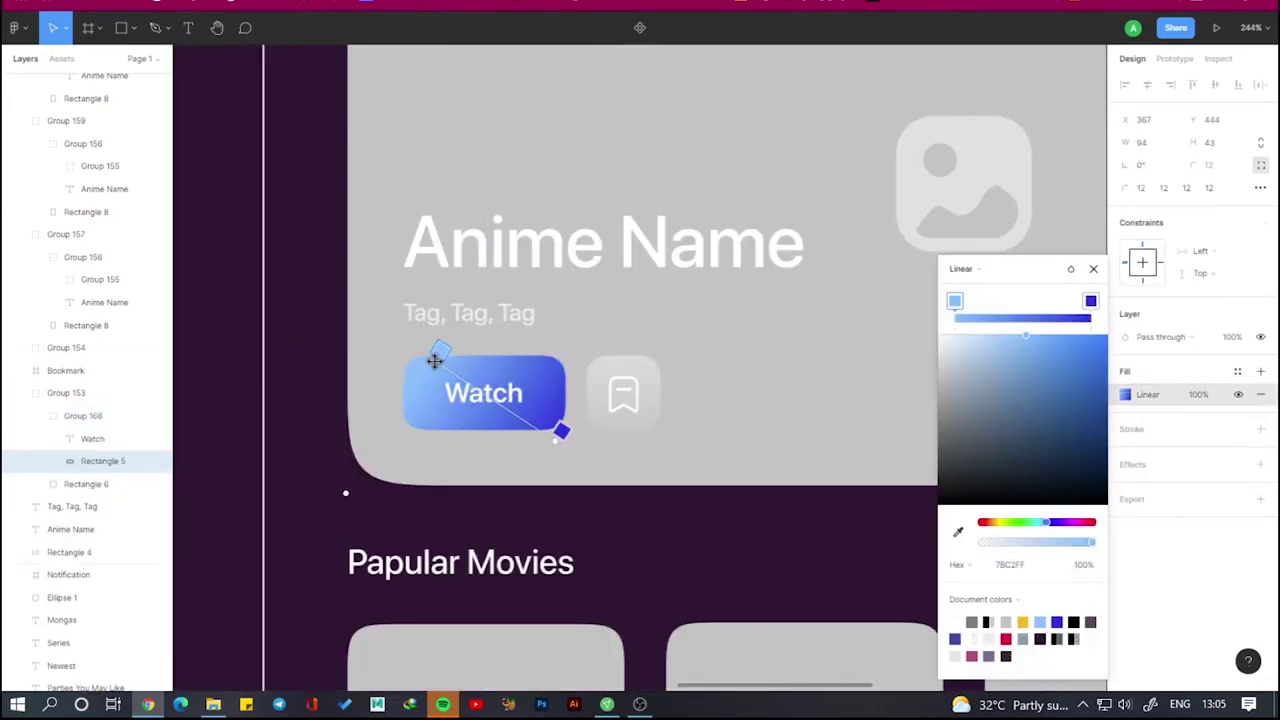
key("shift+1")
Give the bookmark button's gradient stop the pink swatch colour and check its background blur
scroll(660, 290, "up", 3)
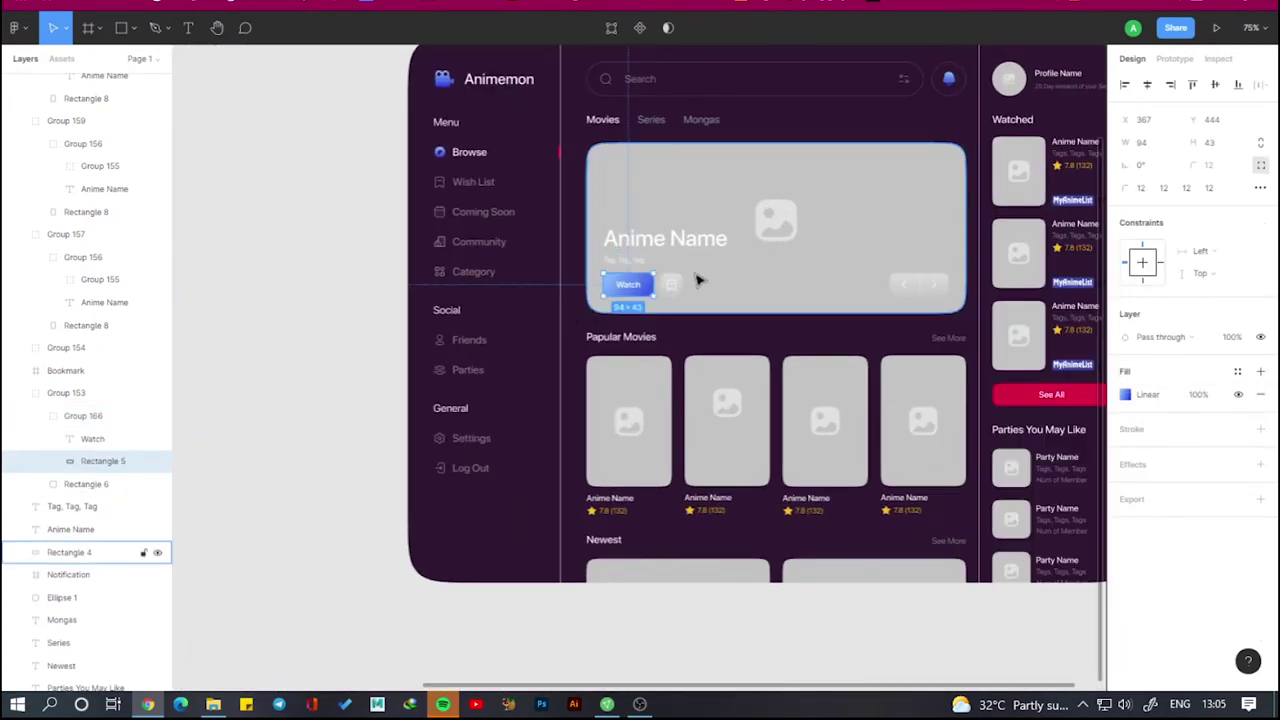
scroll(700, 300, "up", 3)
left_click(651, 297)
key("Return")
key("shift+1")
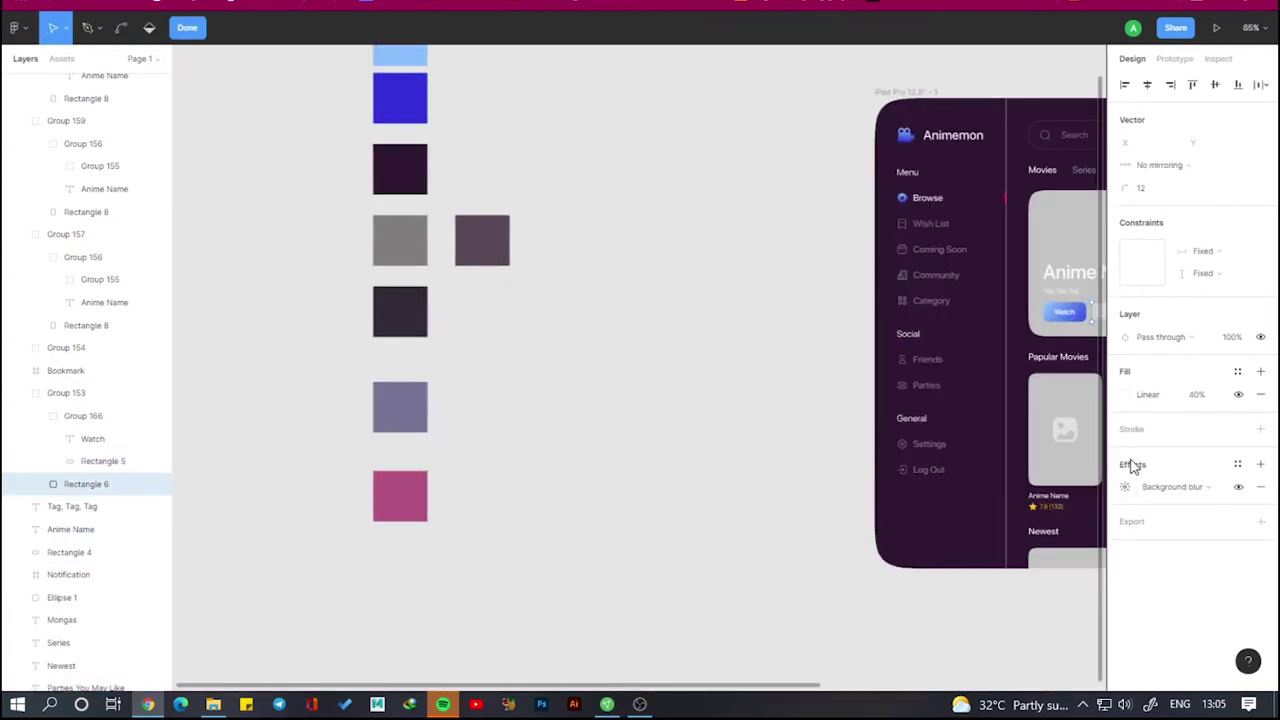
left_click(1126, 394)
left_click(962, 268)
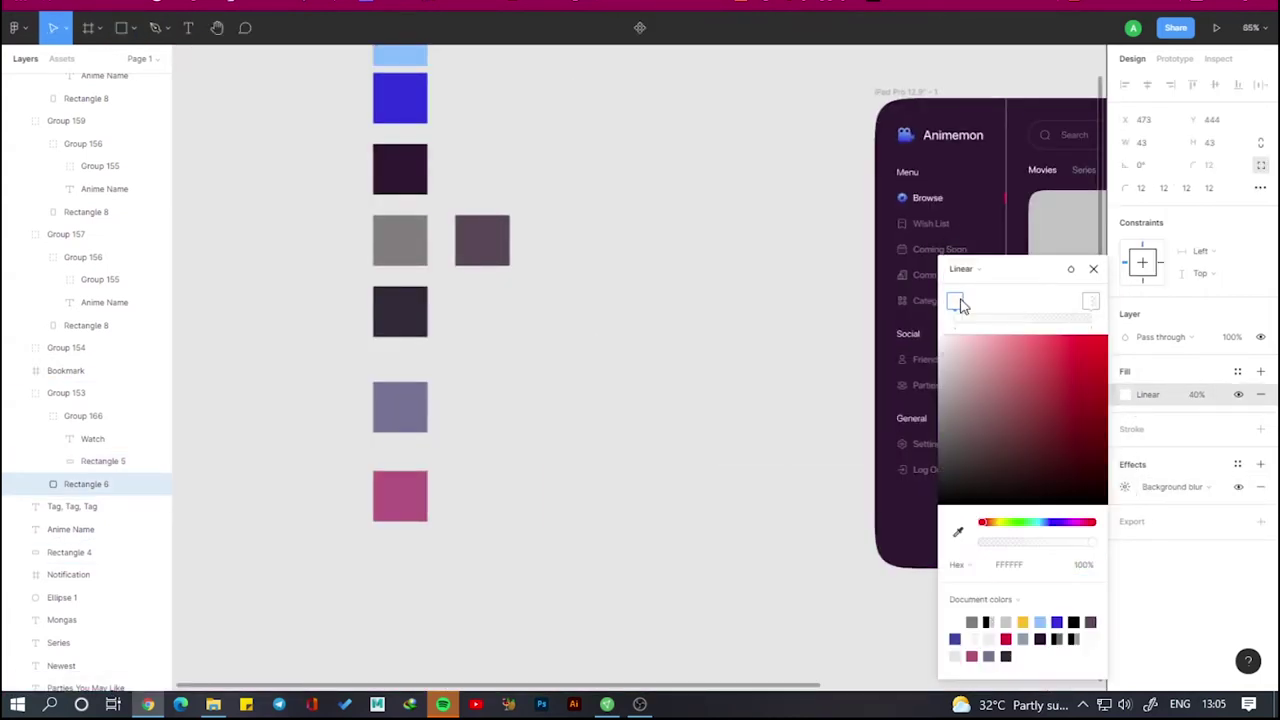
key("i")
left_click(400, 496)
key("shift+2")
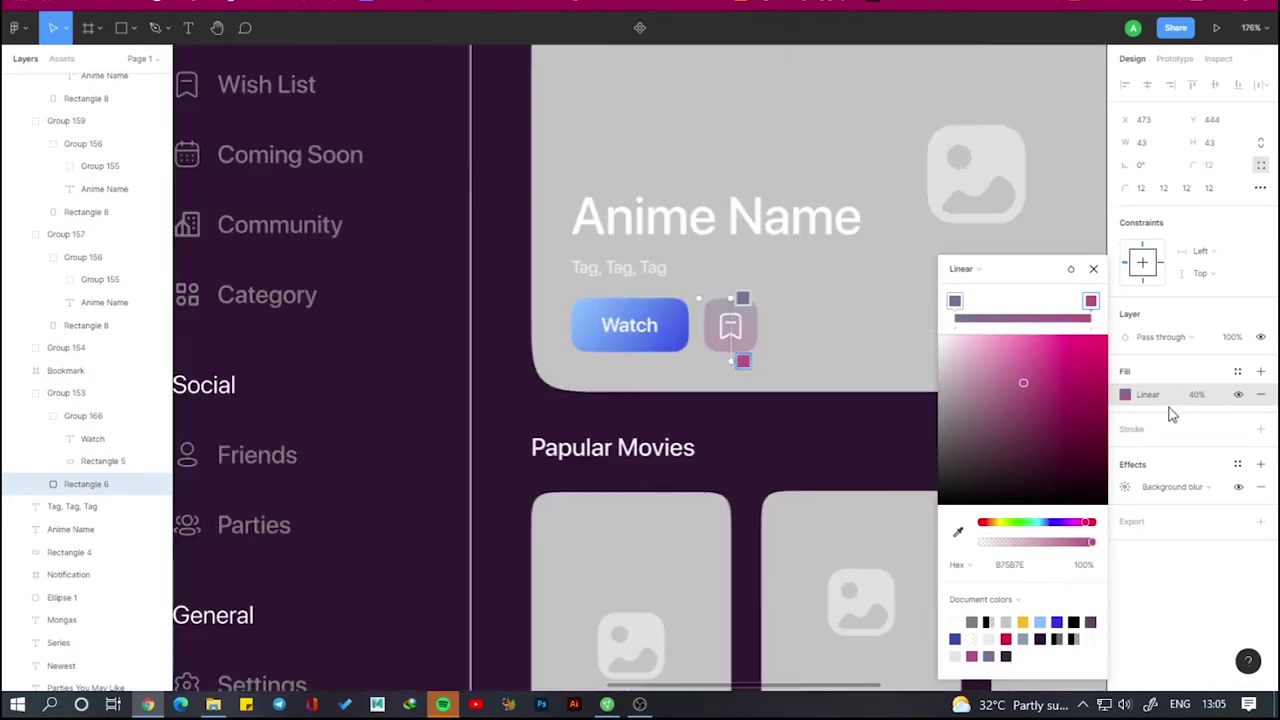
left_click(1126, 394)
left_click(1125, 487)
Select the hero banner's arrow pill background and open its blur and gradient fill settings
scroll(957, 306, "down", 3)
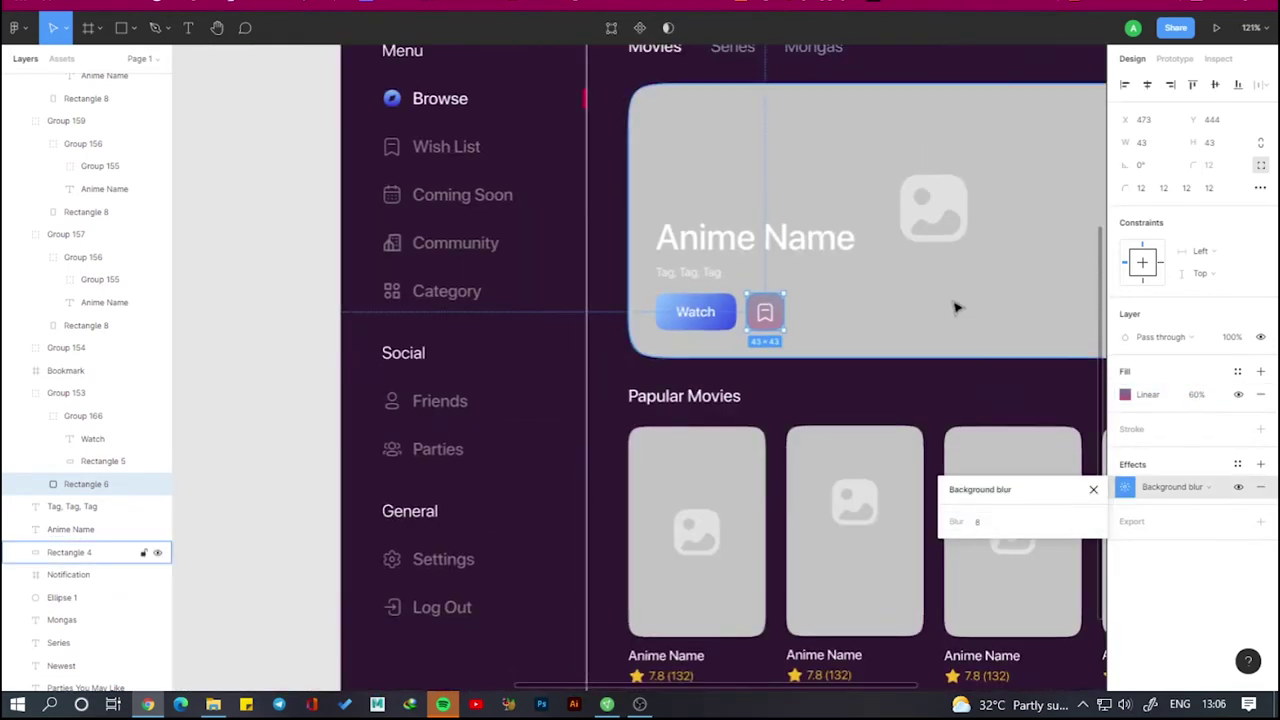
scroll(537, 277, "right", 5)
left_click(548, 258)
double_click(548, 258)
scroll(528, 251, "up", 3)
key("shift+1")
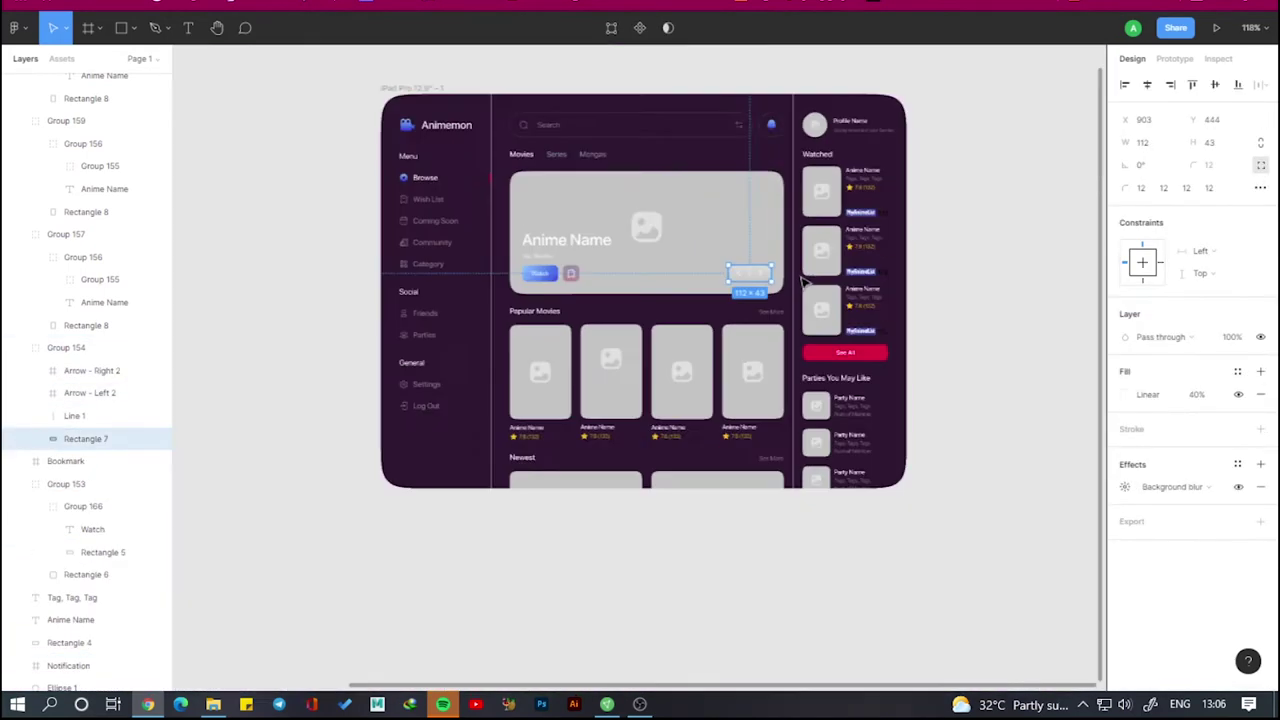
scroll(640, 300, "up", 3)
left_click(1125, 487)
left_click(1126, 394)
Fill the arrow pill gradient with the purple and pink swatches at 60% opacity
key("i")
left_click(1037, 108)
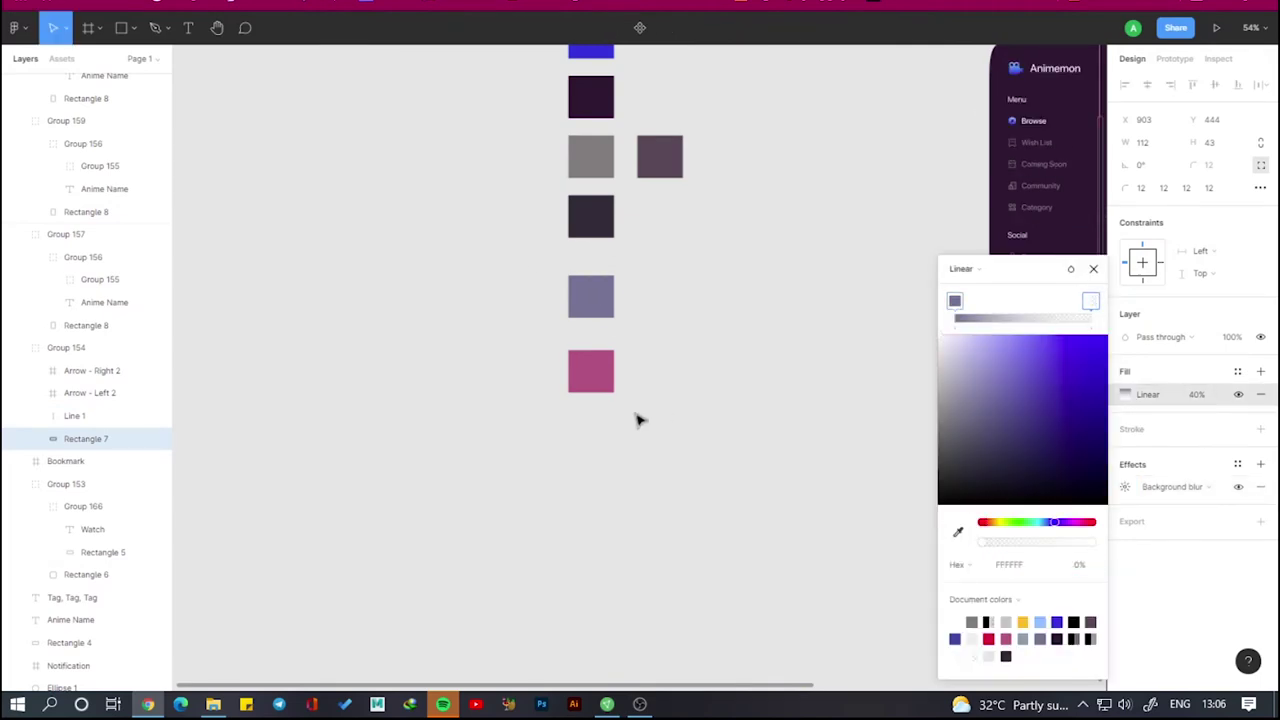
key("i")
left_click(590, 371)
left_click(1197, 394)
type("60")
scroll(643, 280, "right", 5)
scroll(643, 280, "up", 5)
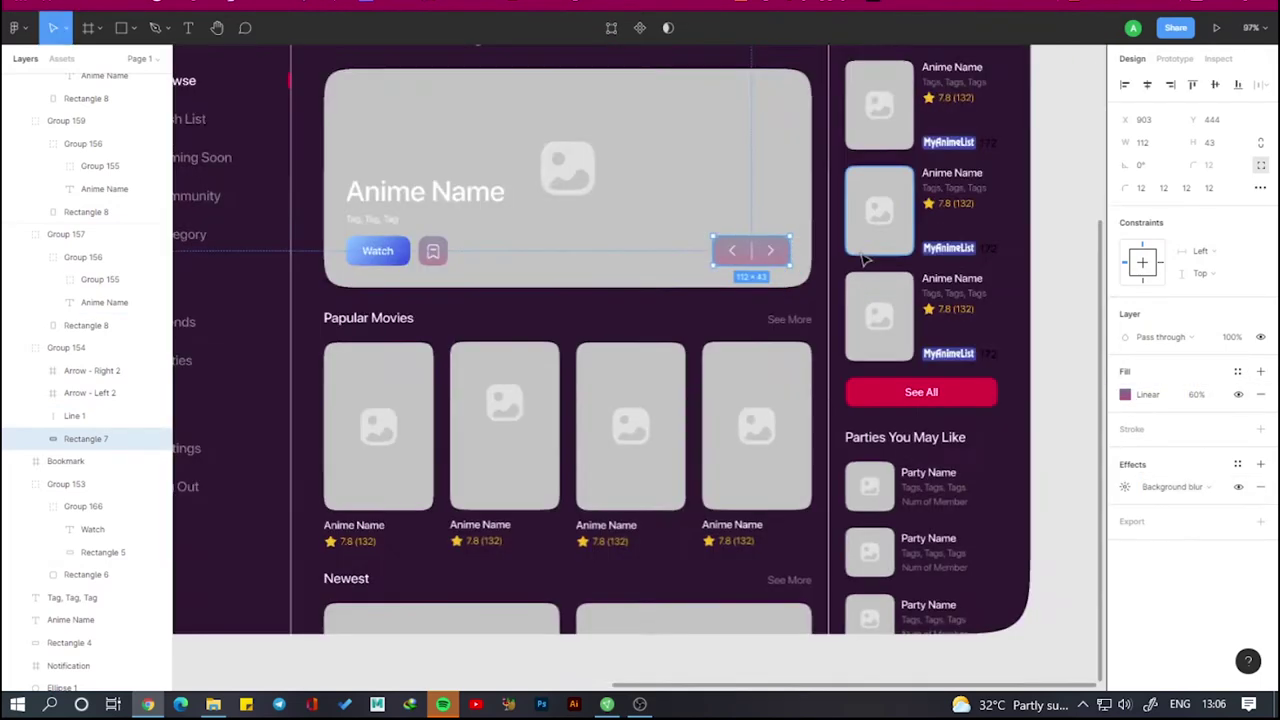
left_click(1125, 487)
scroll(700, 345, "down", 3)
key("Escape")
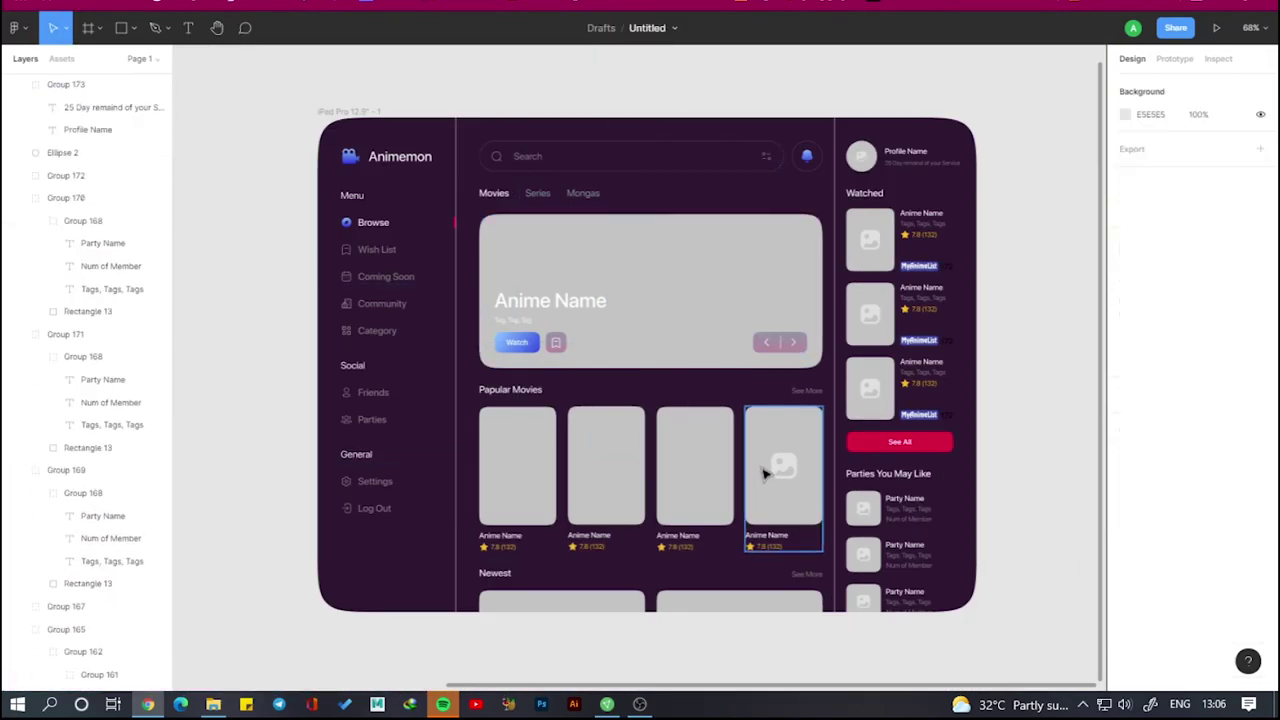
Switch the See All button's red fill to a linear gradient
scroll(868, 249, "up", 2)
left_click(897, 122)
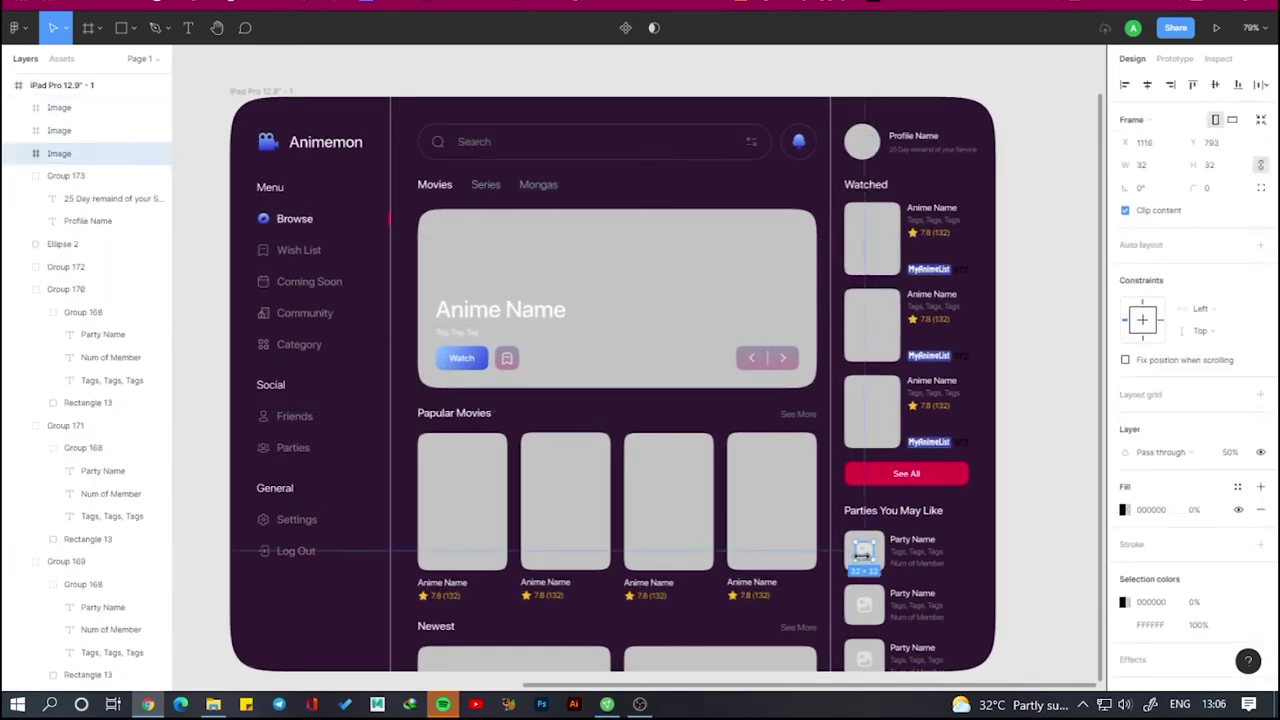
left_click(1040, 450)
left_click(941, 481)
left_click(1125, 567)
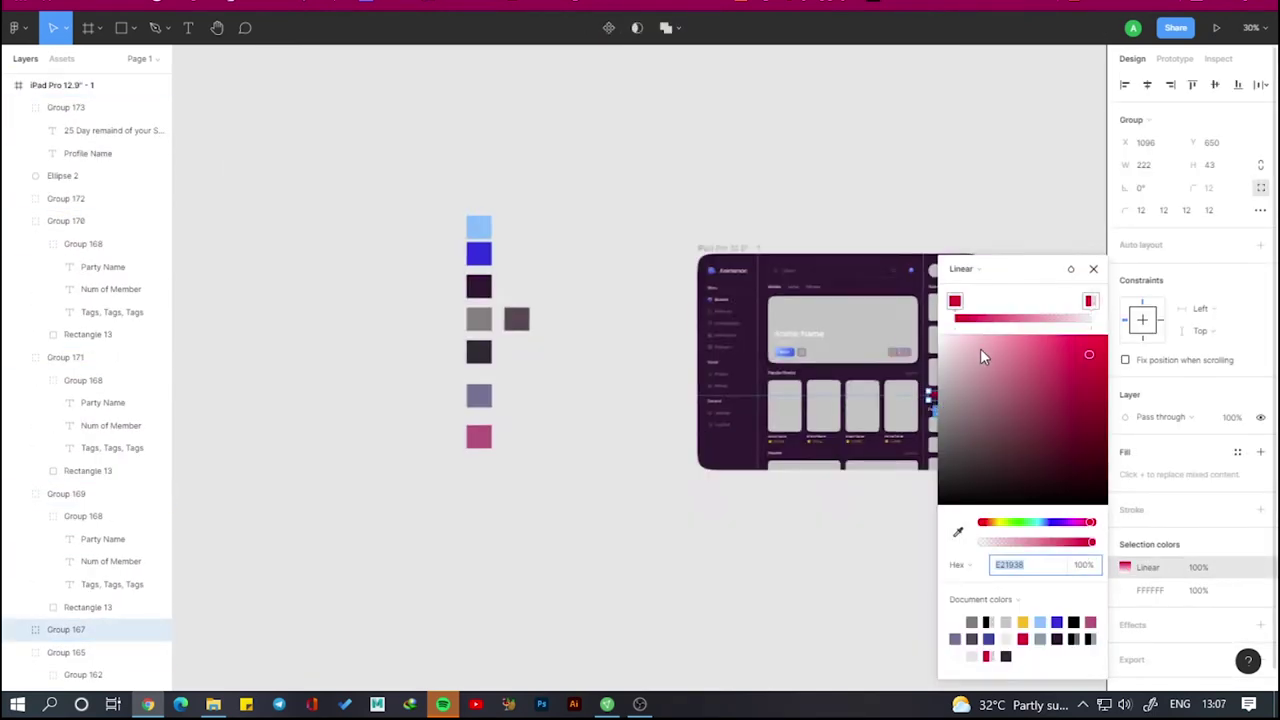
left_click(957, 531)
Set the See All gradient stops to light blue and deep blue, angled across the button
left_click(514, 195)
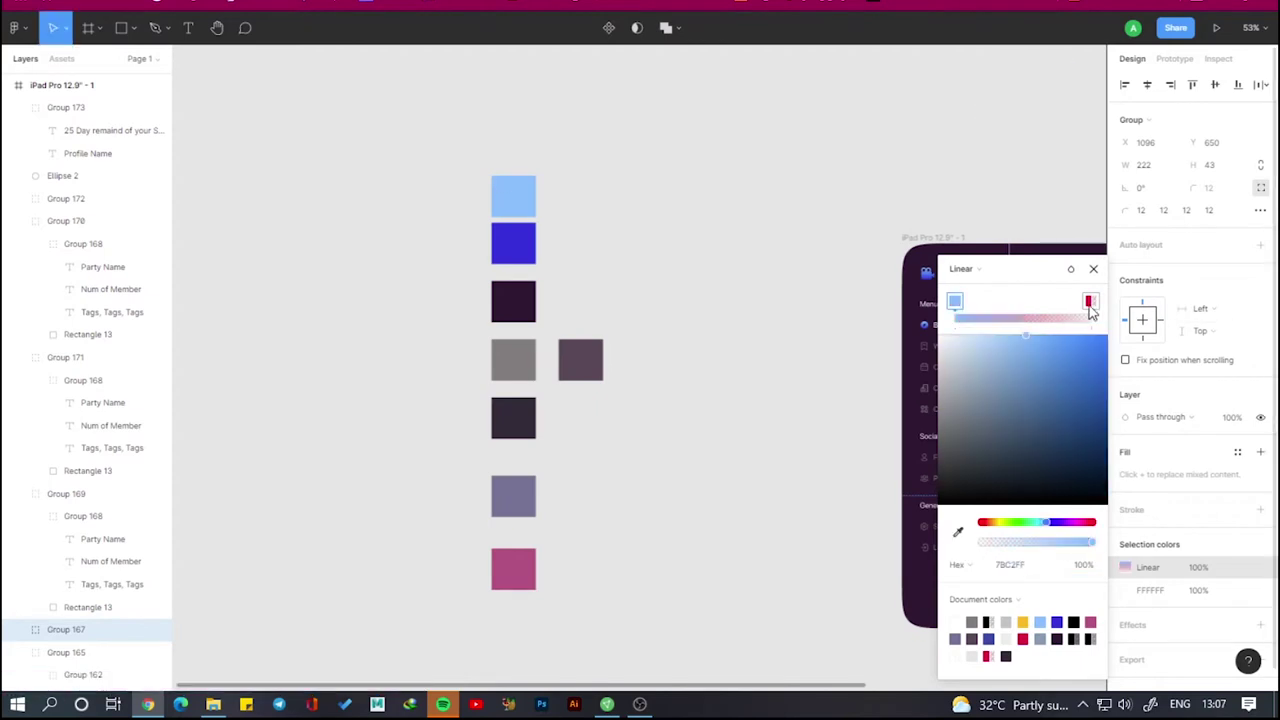
left_click(957, 531)
left_click(514, 240)
scroll(880, 425, "up", 5)
double_click(816, 382)
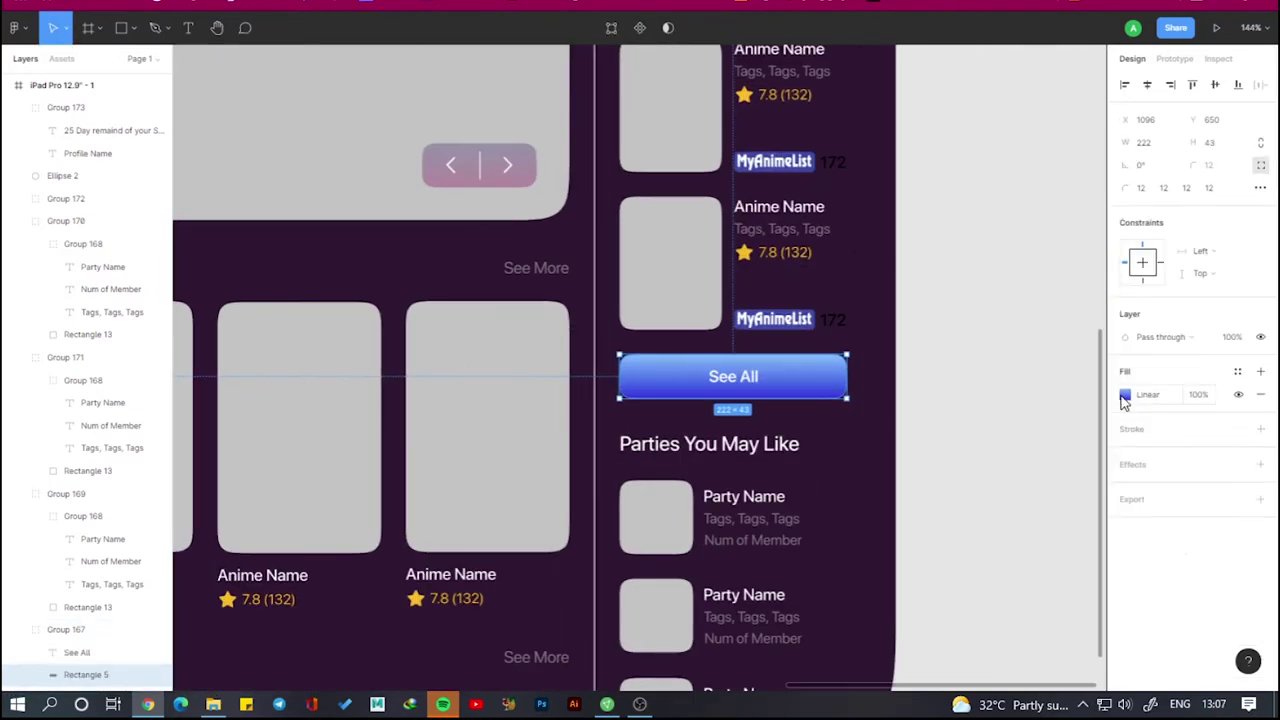
left_click_drag(729, 355, 610, 346)
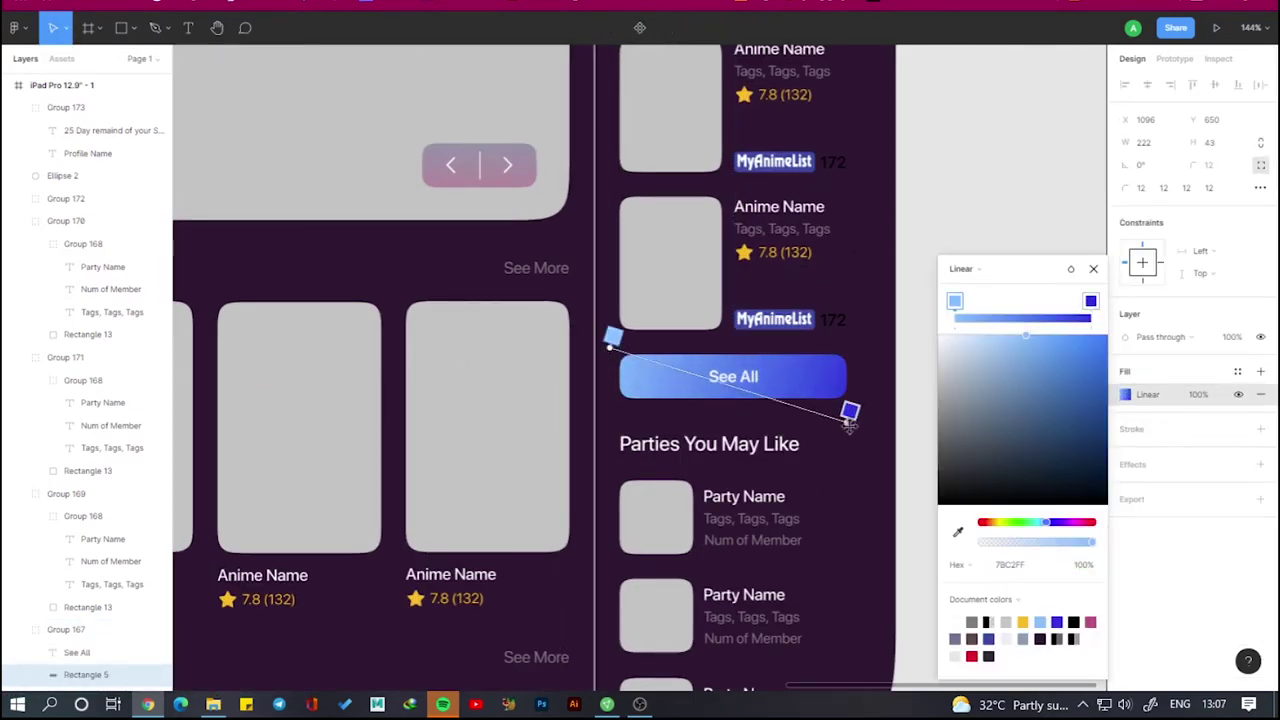
left_click(955, 94)
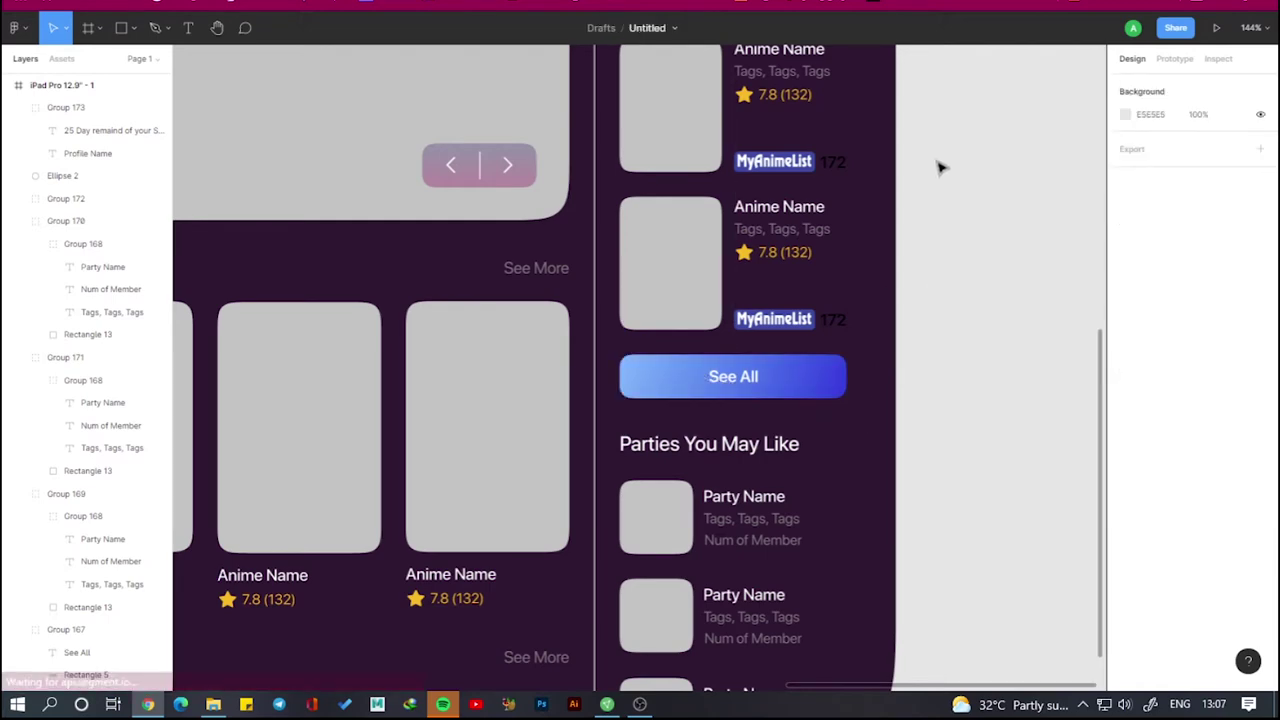
Make the first 172 rank number Regular weight and grey
scroll(894, 171, "up", 5)
double_click(900, 248)
left_click(1145, 394)
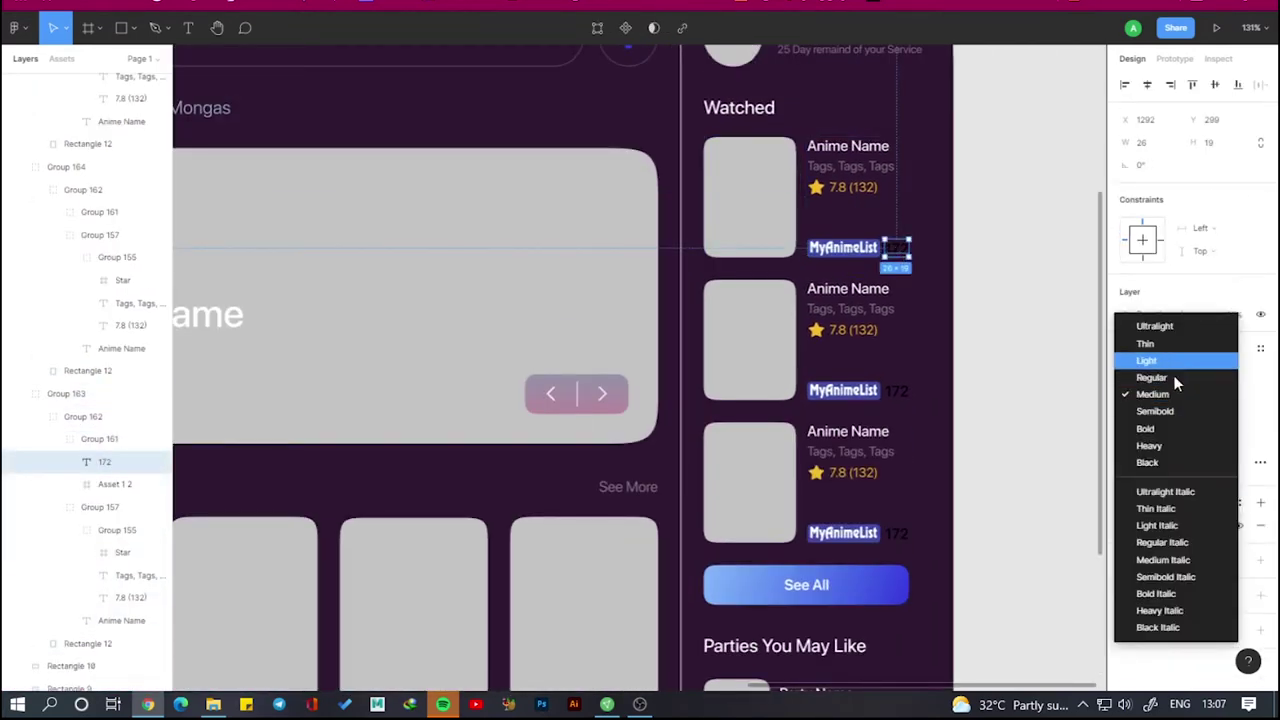
left_click(1173, 375)
left_click(1124, 526)
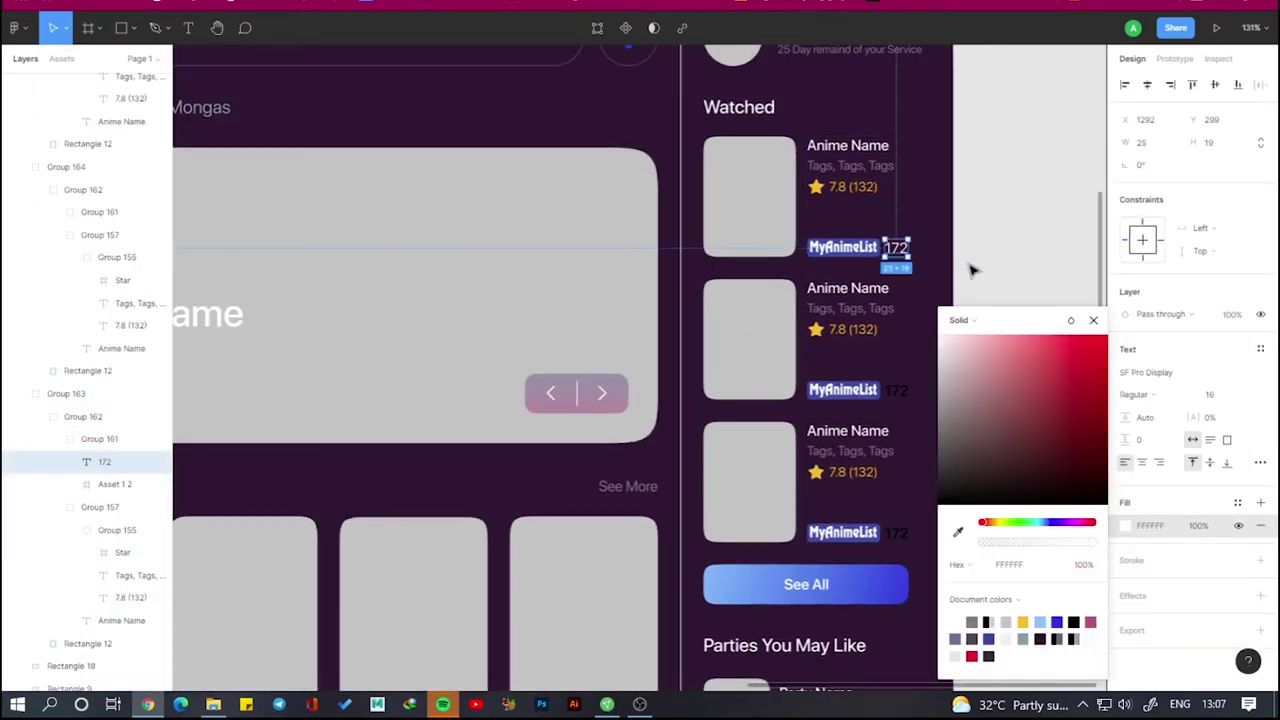
scroll(980, 615, "down", 5)
left_click(337, 286)
scroll(748, 423, "up", 5)
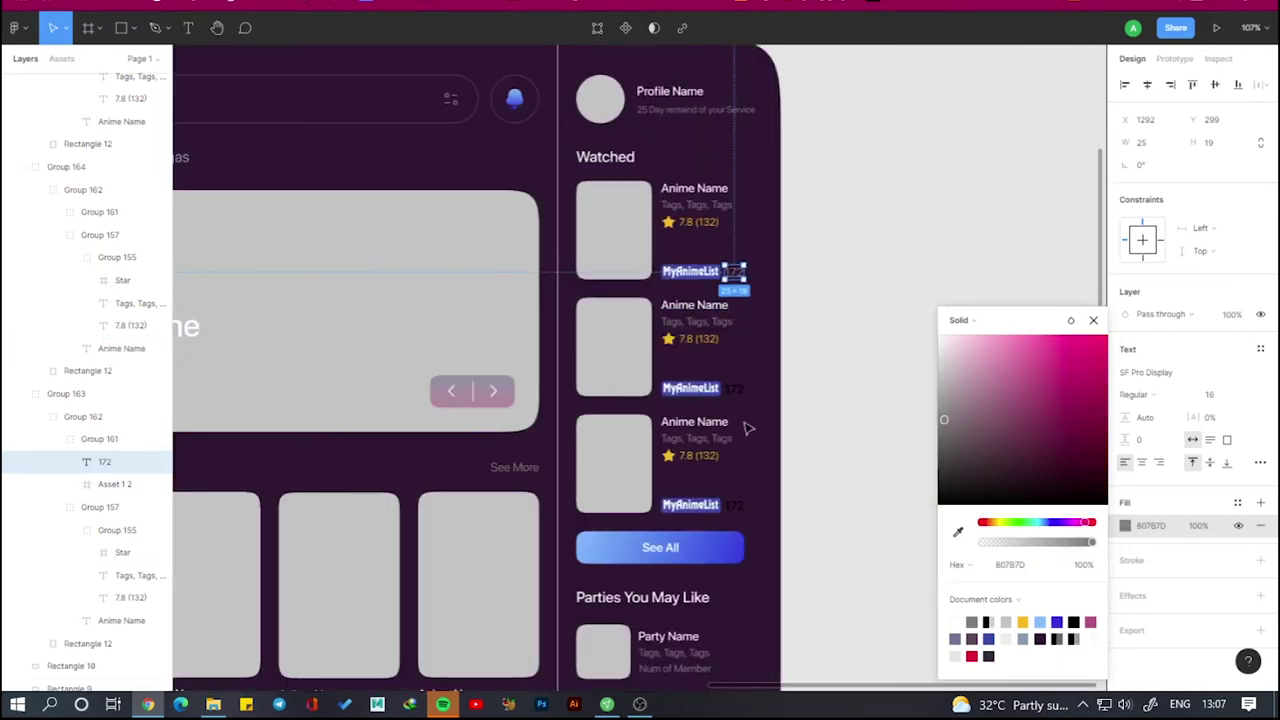
Give the remaining 172 rank numbers the same font weight and grey colour
left_click(735, 390)
double_click(735, 390)
left_click(1150, 448)
left_click(1140, 378)
scroll(700, 360, "down", 5)
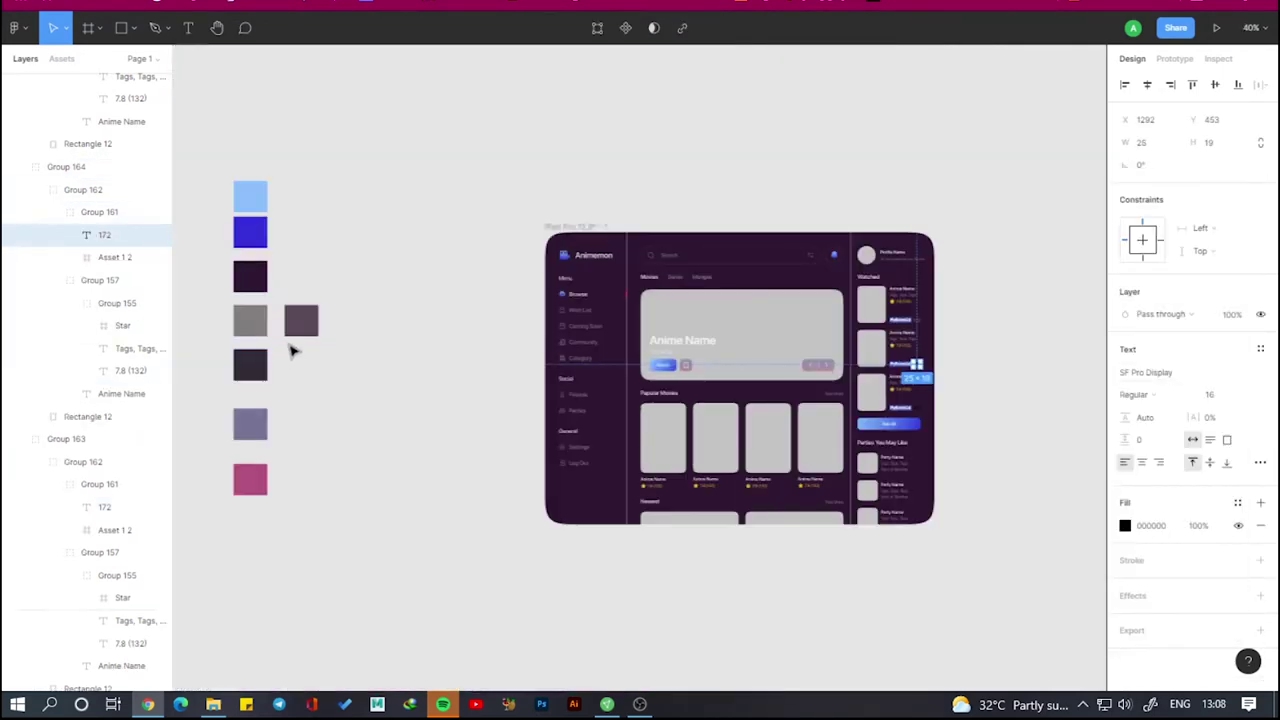
scroll(920, 400, "up", 5)
scroll(927, 457, "up", 3)
left_click(896, 445)
left_click(1124, 526)
key("BackSpace")
scroll(516, 348, "down", 5)
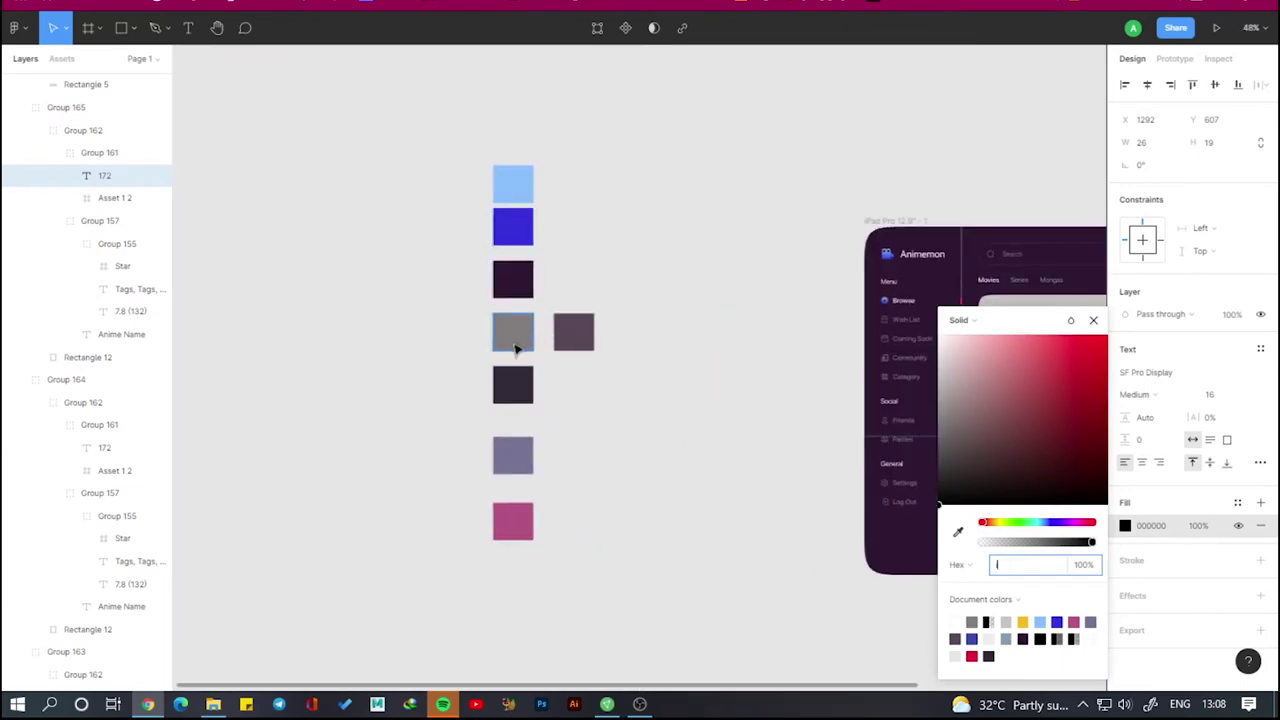
left_click(958, 537)
left_click(513, 331)
scroll(980, 334, "down", 3)
Apply a UI Faces generated face to the profile avatar circle, with the blond hair filter off
key("Escape")
scroll(877, 369, "up", 5)
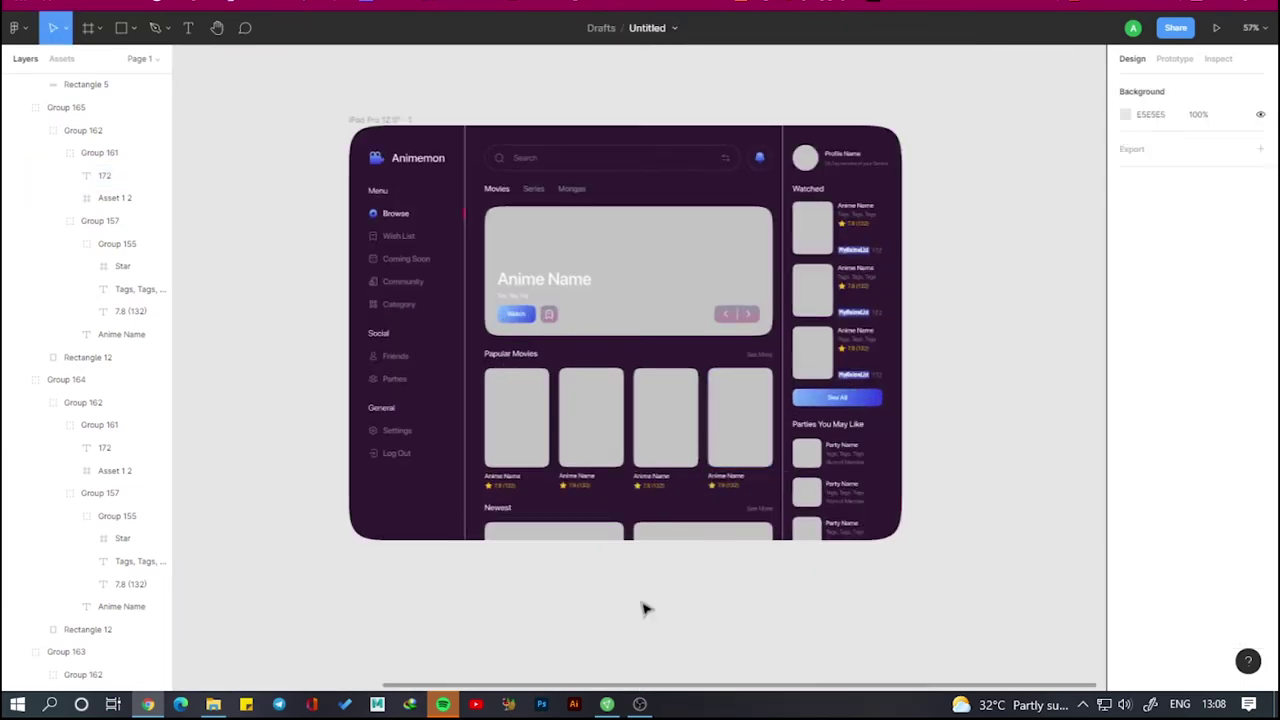
right_click(904, 179)
mouse_move(921, 426)
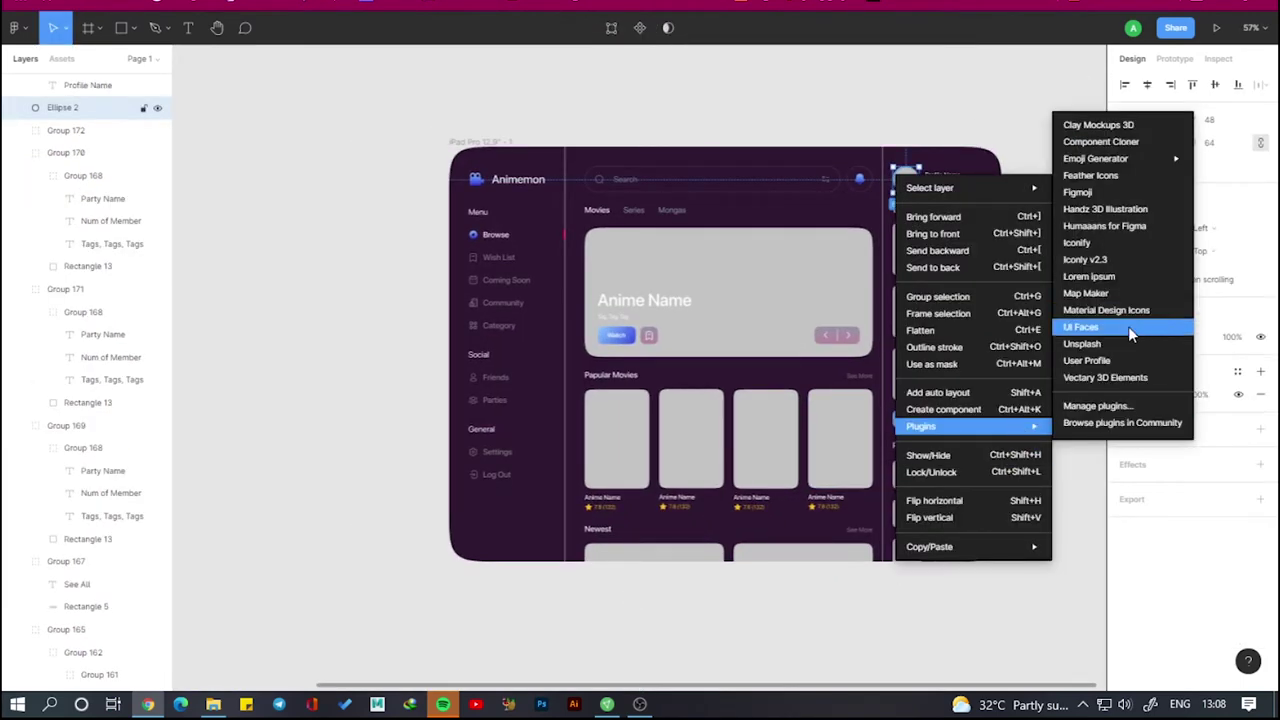
left_click(1128, 326)
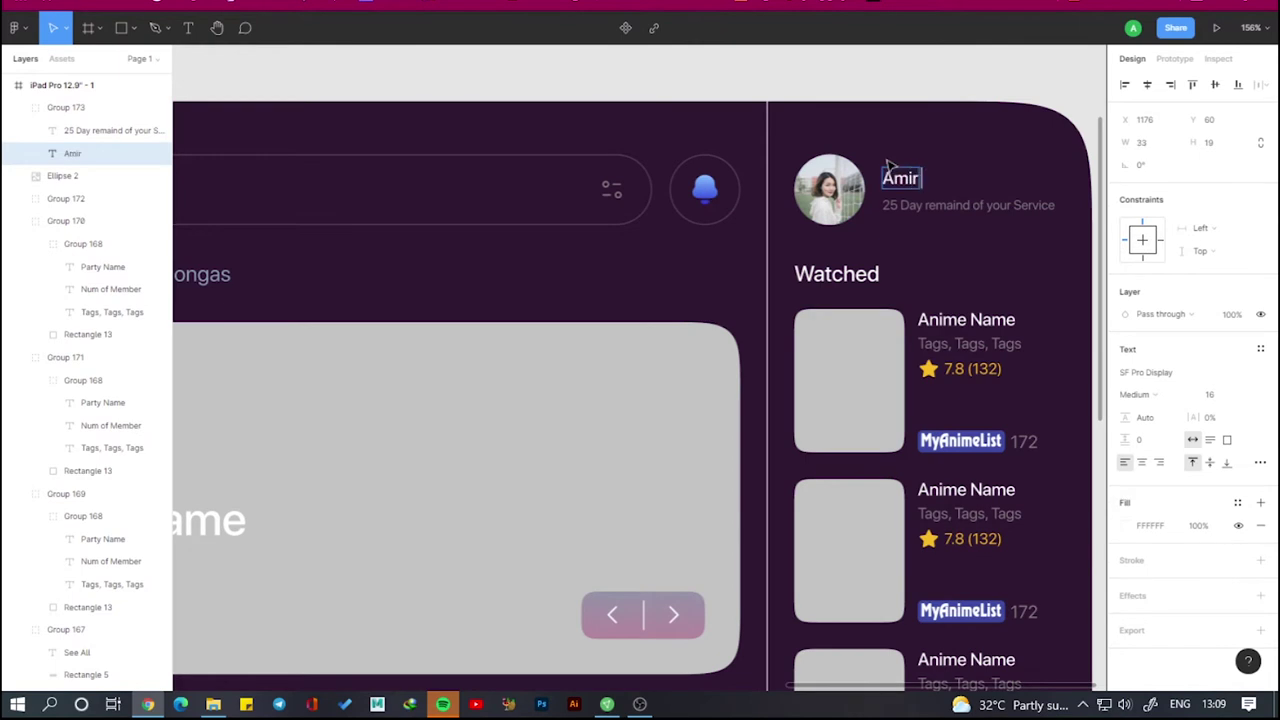
left_click(822, 186)
right_click(808, 182)
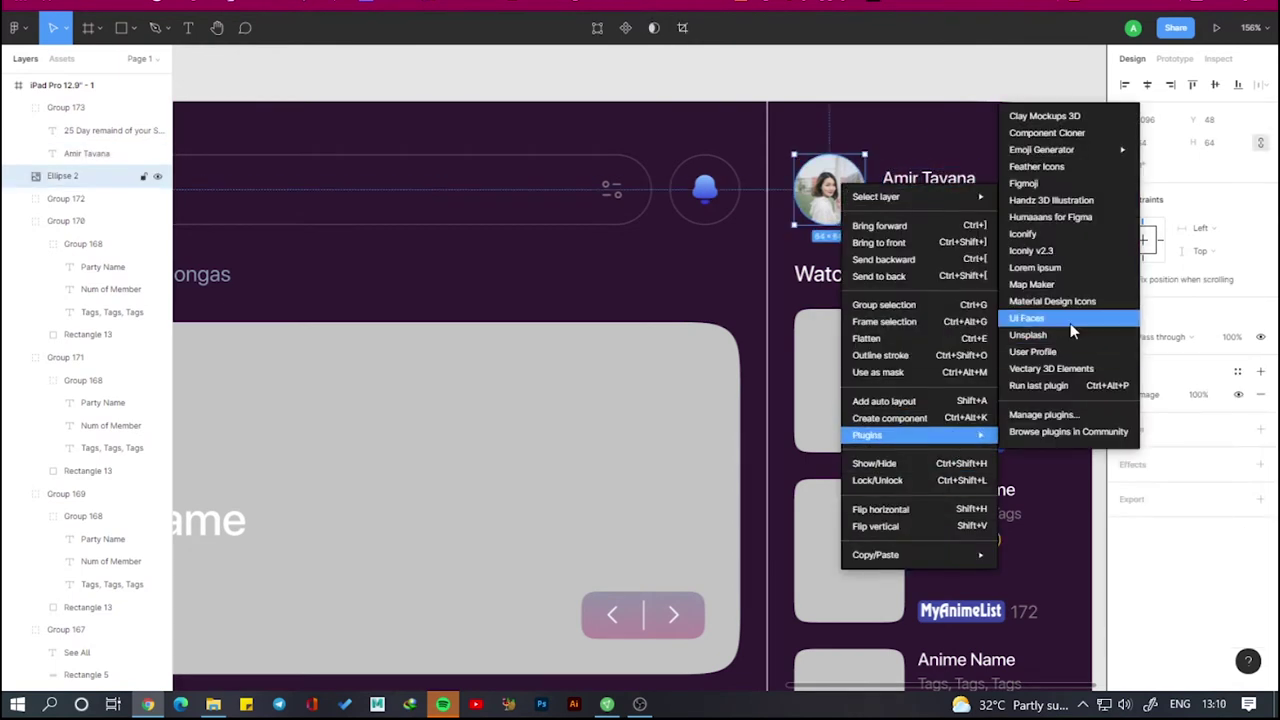
left_click(1070, 322)
double_click(929, 209)
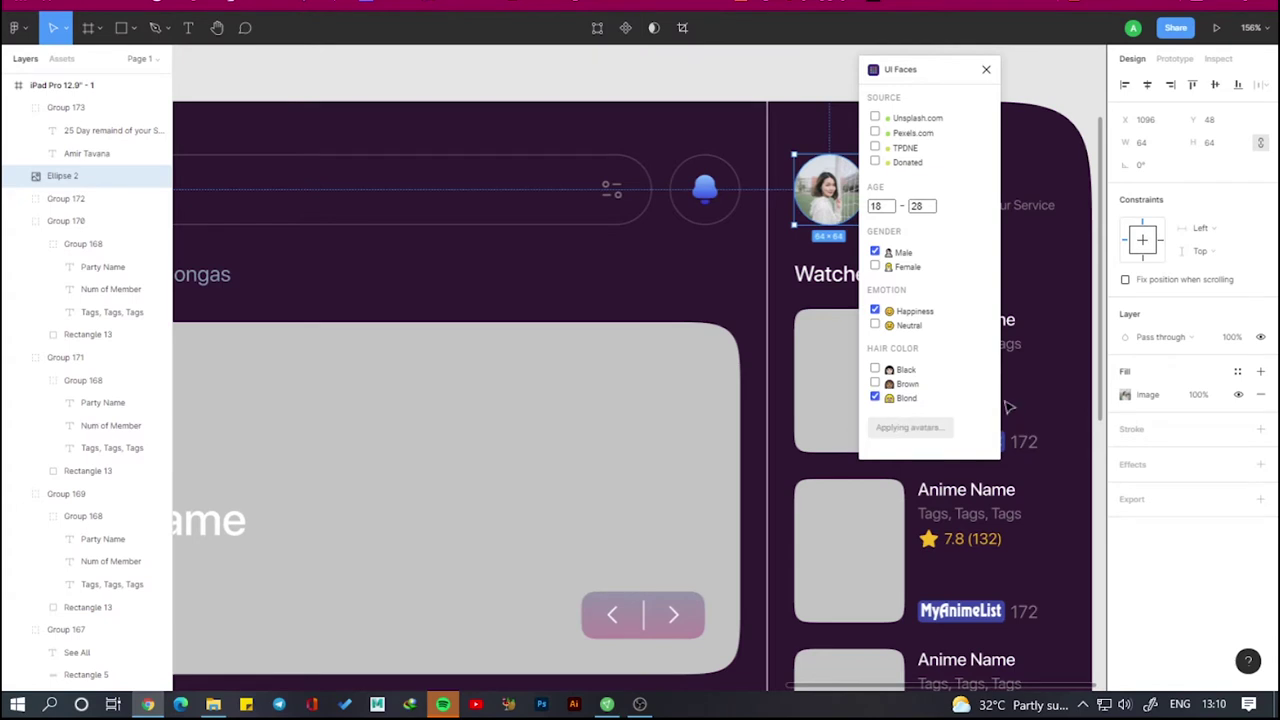
left_click(875, 397)
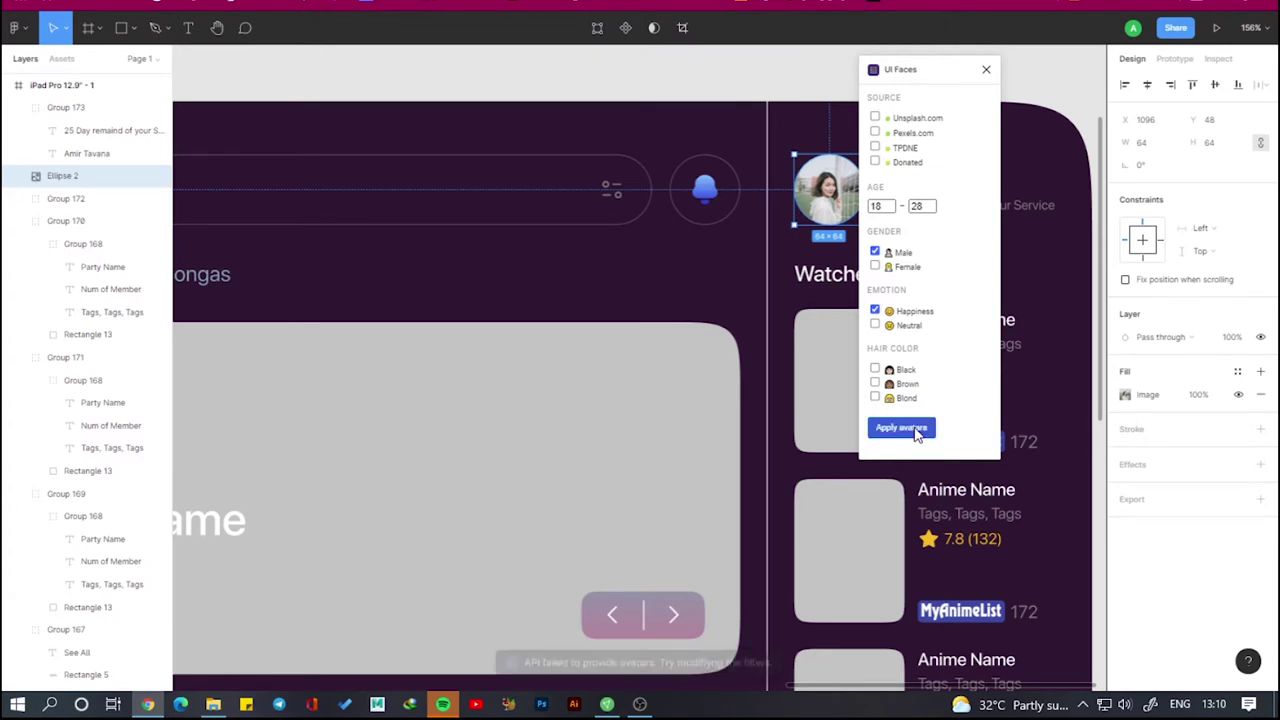
left_click(910, 428)
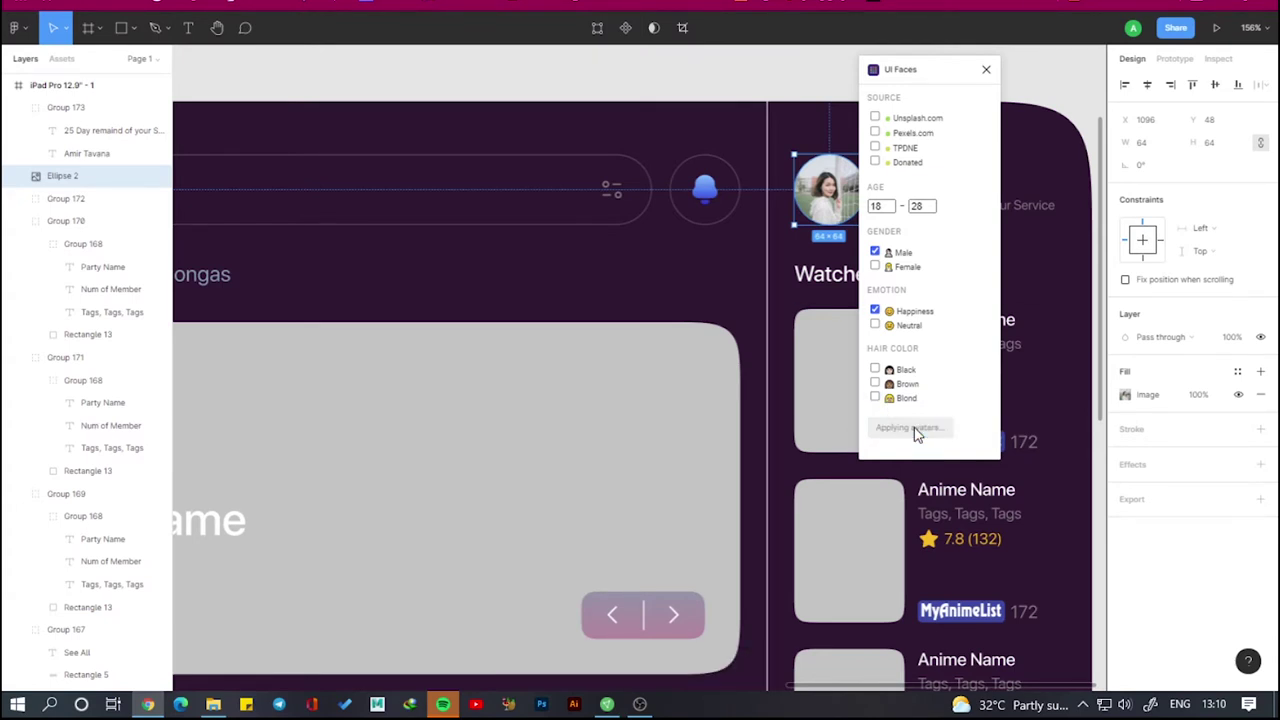
left_click(931, 69)
Relaunch the UI Faces plugin on the avatar circle, then close it
scroll(628, 423, "down", 5)
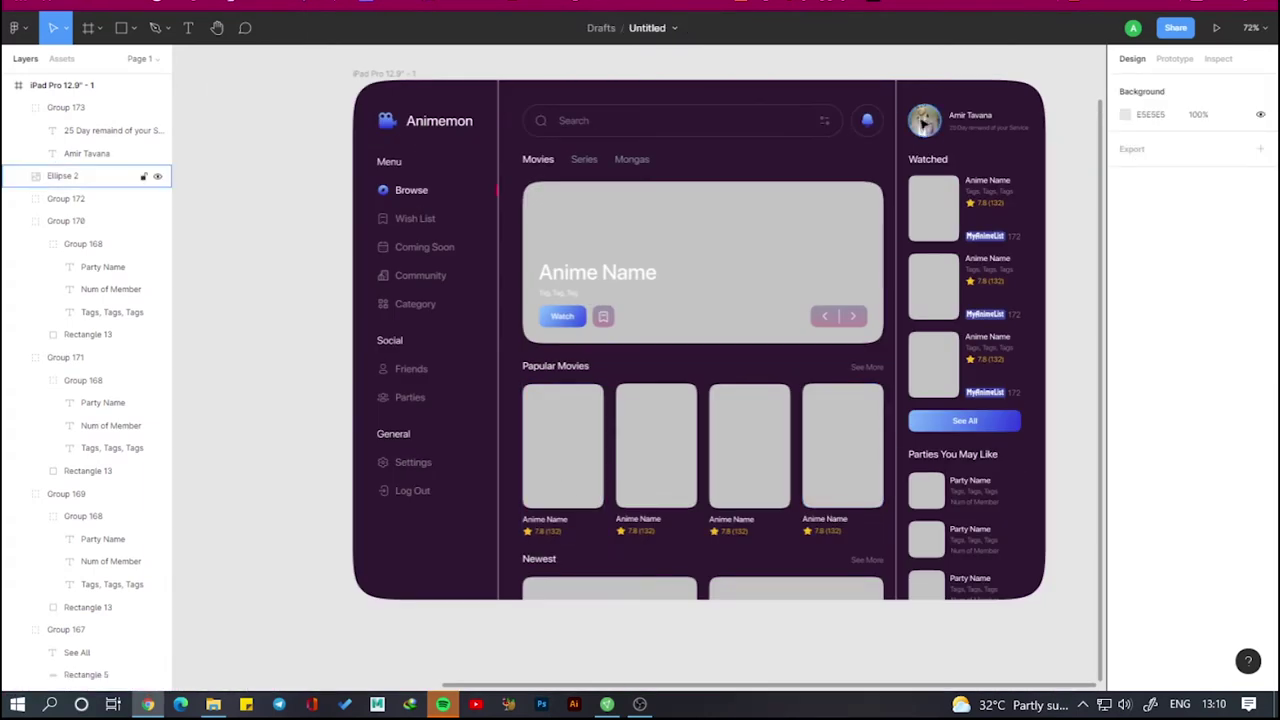
left_click(924, 120)
right_click(922, 116)
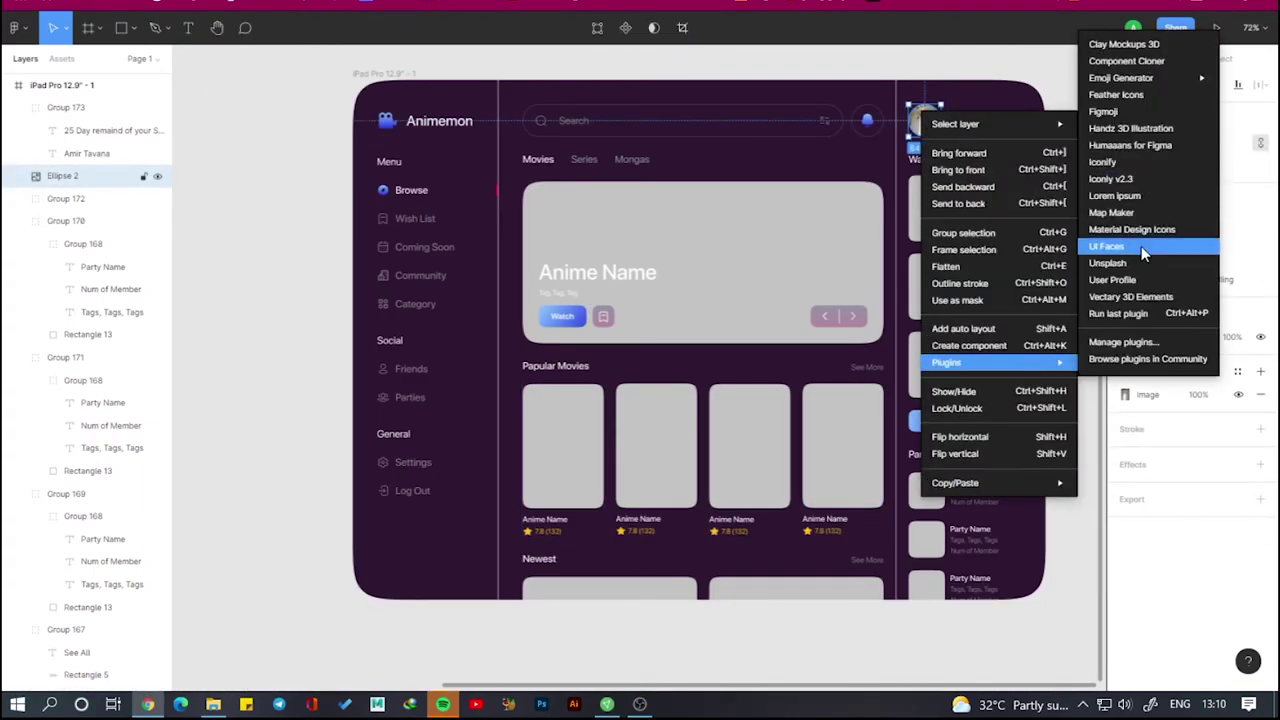
left_click(1141, 246)
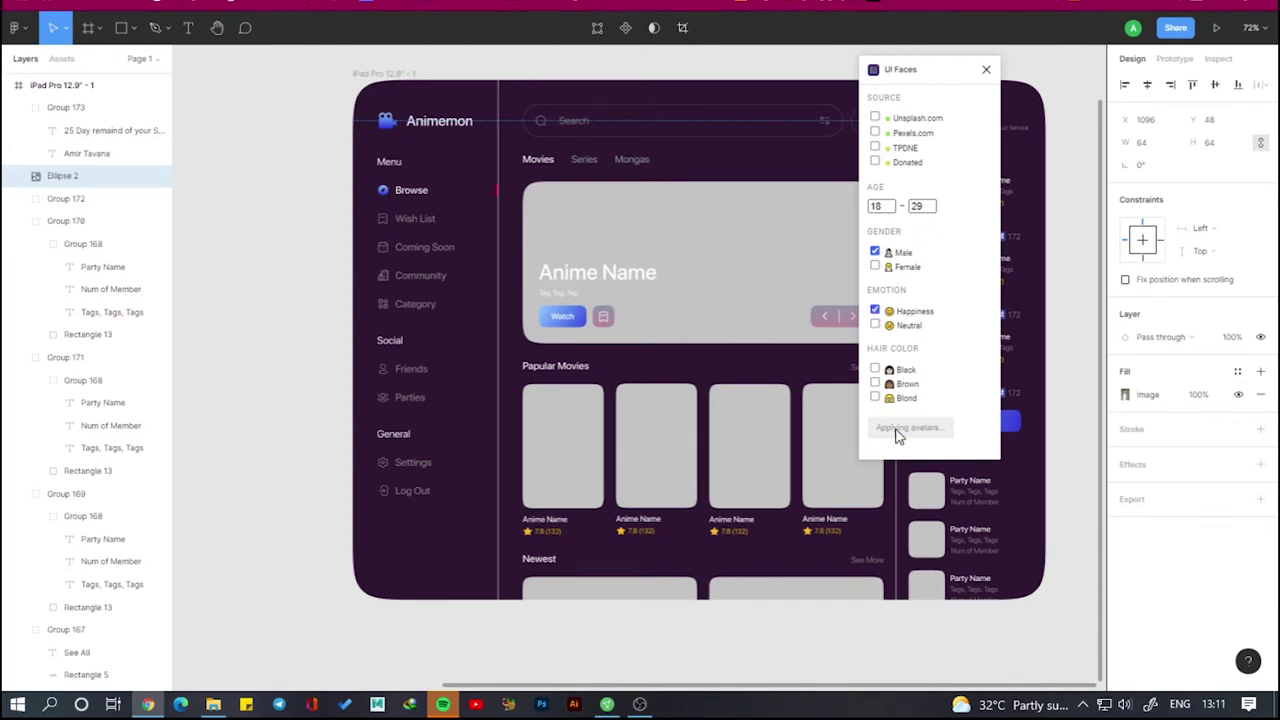
left_click_drag(910, 69, 658, 131)
left_click(734, 131)
Paste the anime picture and place it over the hero banner
left_click(310, 135)
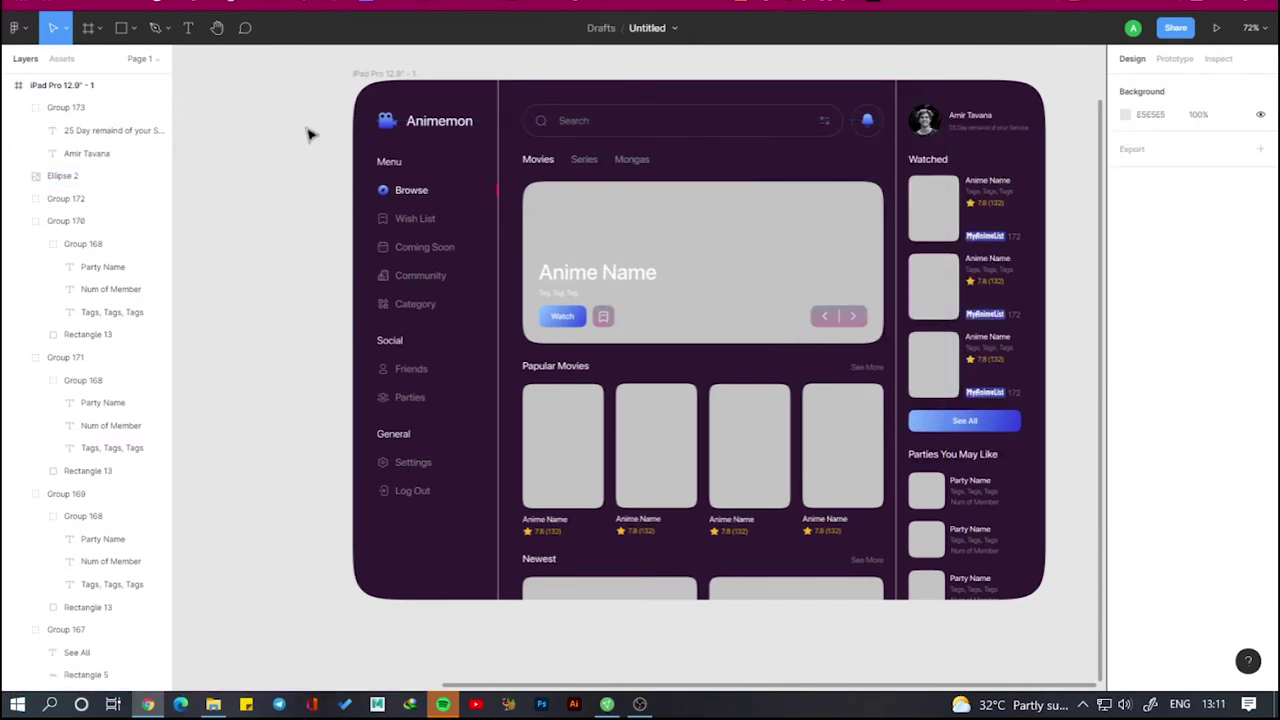
key("ctrl+v")
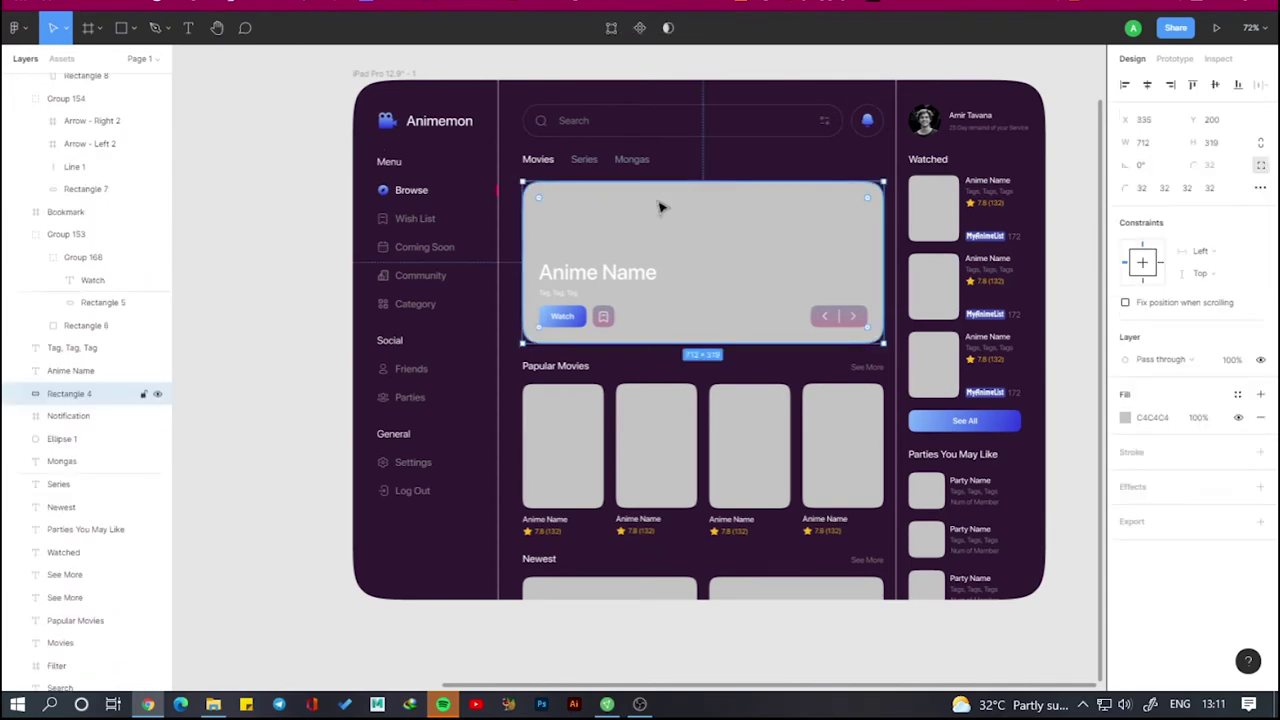
left_click_drag(660, 206, 724, 330)
left_click_drag(683, 293, 693, 181)
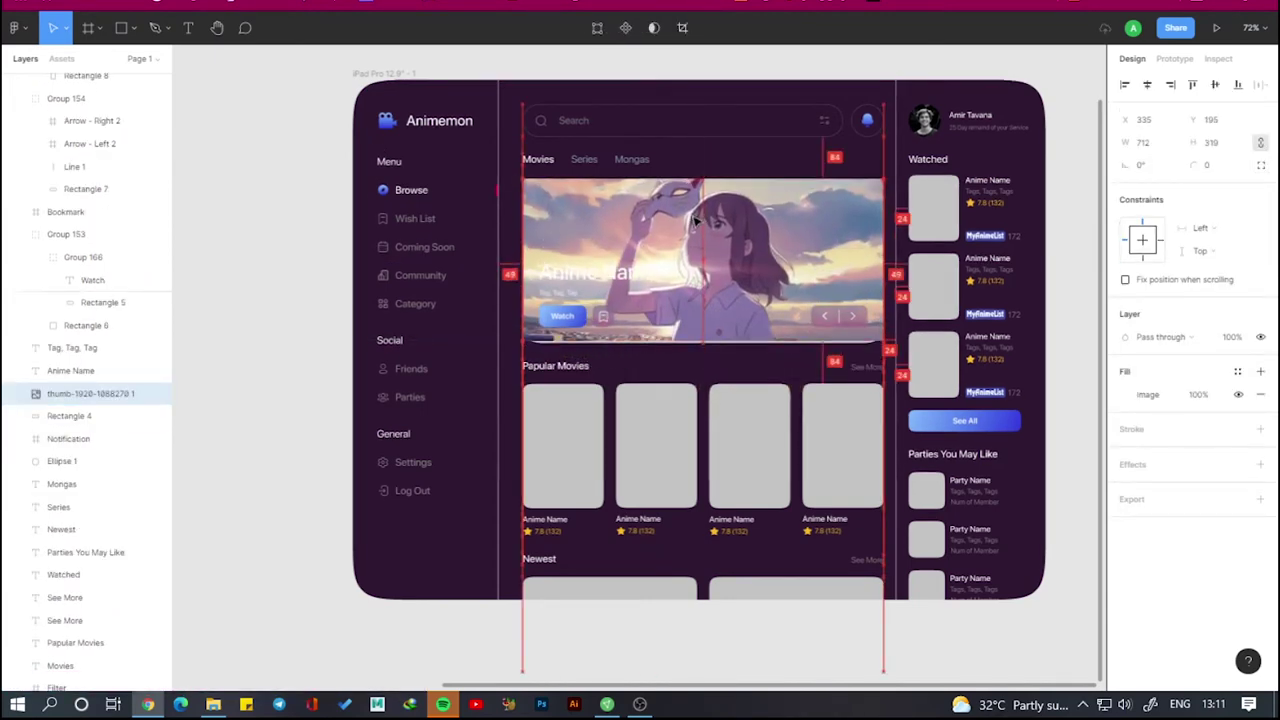
Mask the anime artwork with the hero banner's rounded Rectangle 4 using Ctrl+Alt+M
left_click(851, 194)
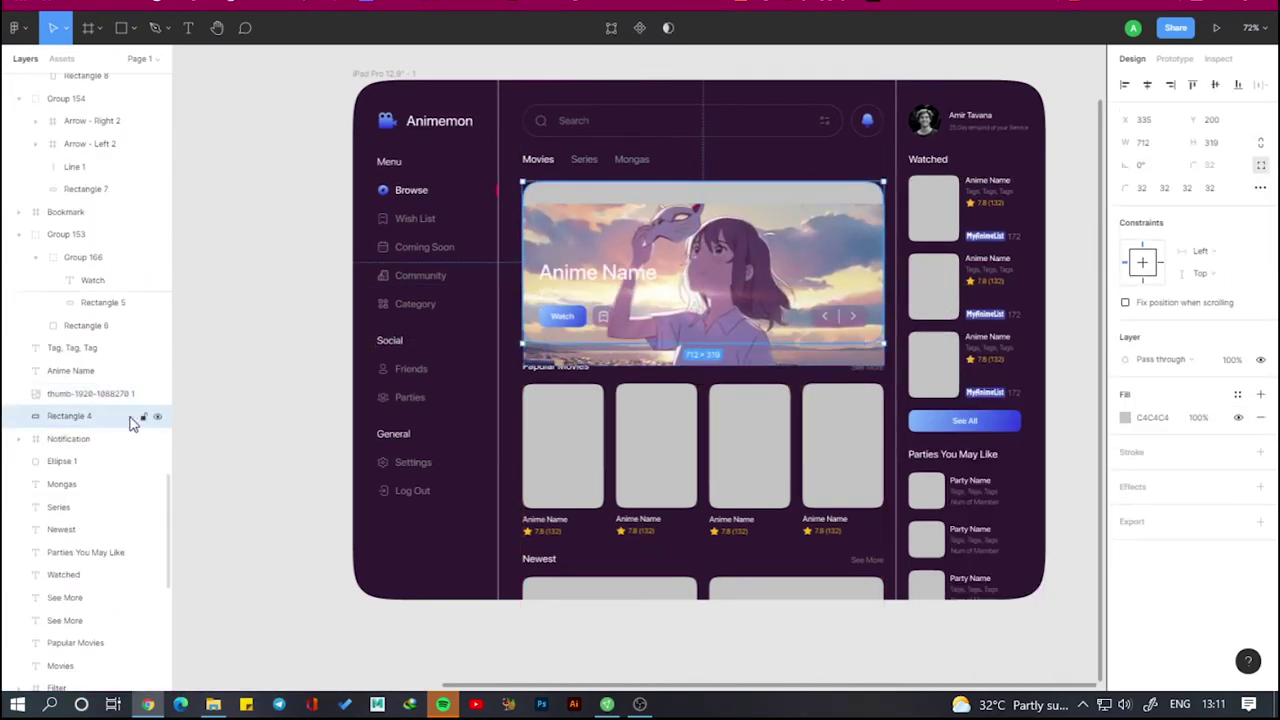
left_click_drag(672, 396, 645, 363)
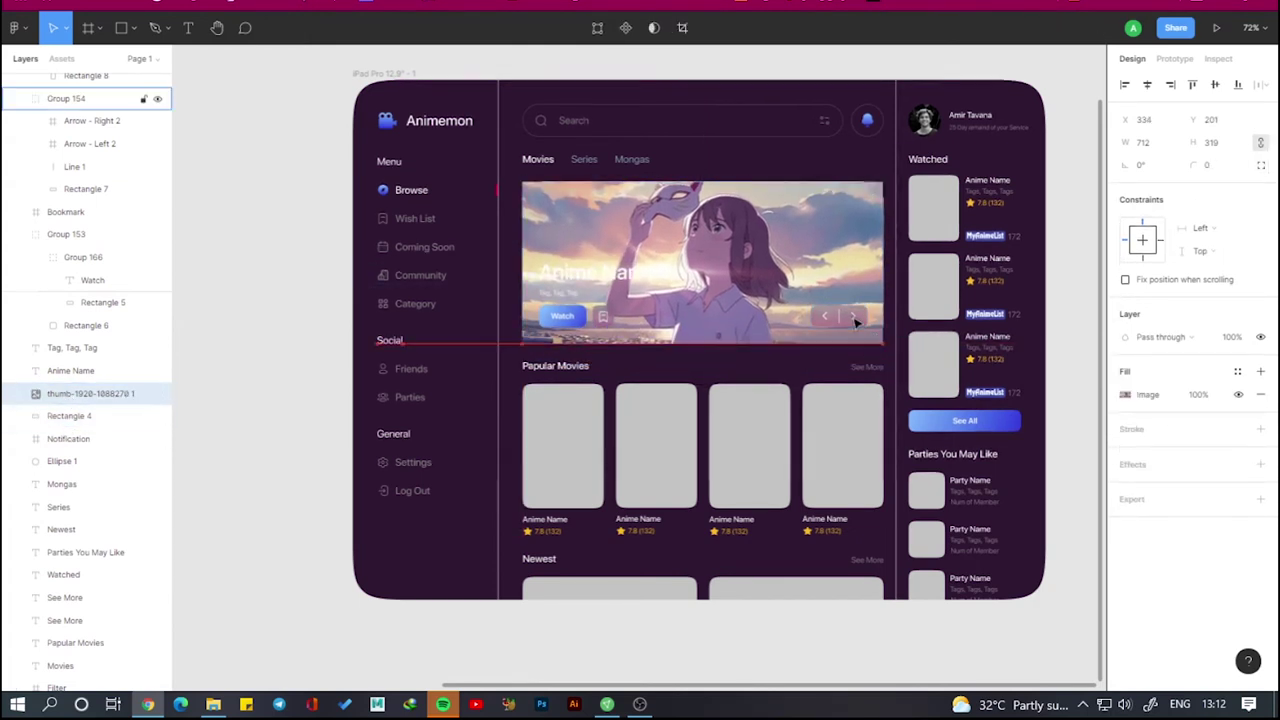
left_click(72, 418, "shift")
key("ctrl+alt+m")
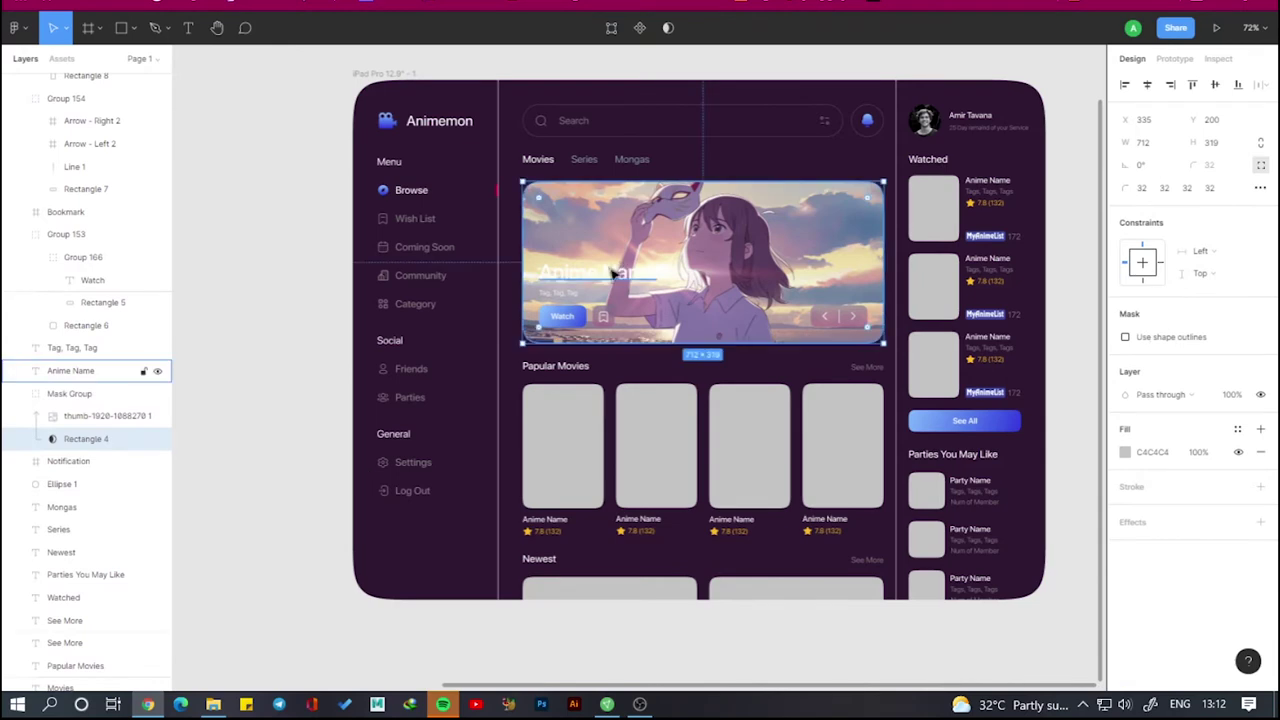
left_click(498, 95)
left_click(896, 104, "shift")
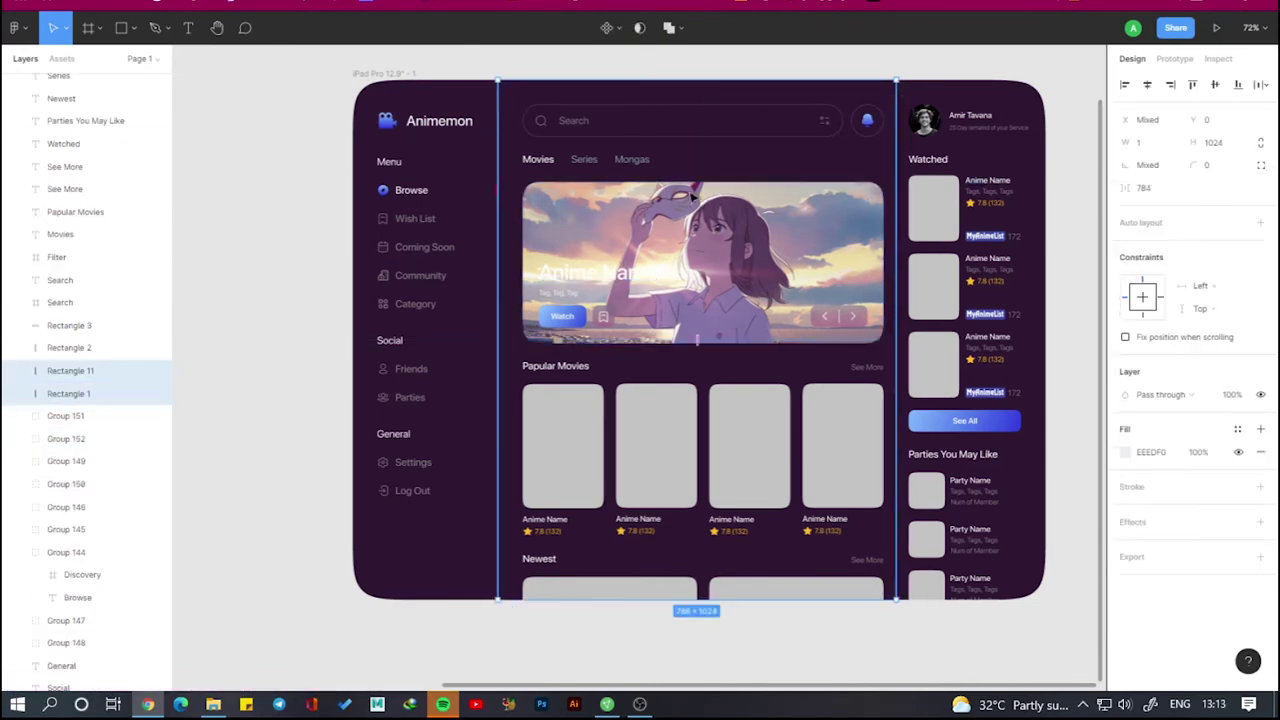
Switch the Browse marker bar's fill from solid red to a linear gradient
scroll(457, 290, "left", 5)
left_click(714, 249)
scroll(774, 209, "up", 5)
left_click(774, 209)
left_click(1125, 394)
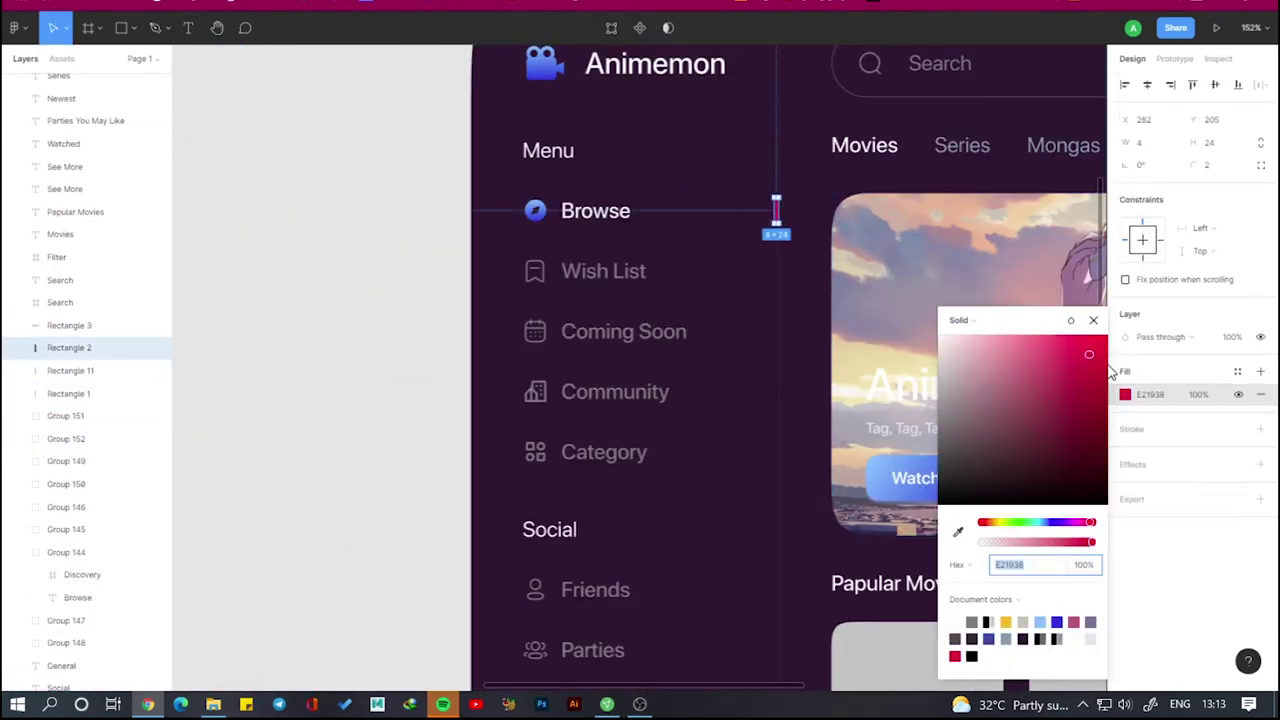
scroll(971, 423, "down", 5)
left_click(958, 320)
Set the marker gradient's stops to light blue and blue from the swatches
scroll(650, 232, "up", 5)
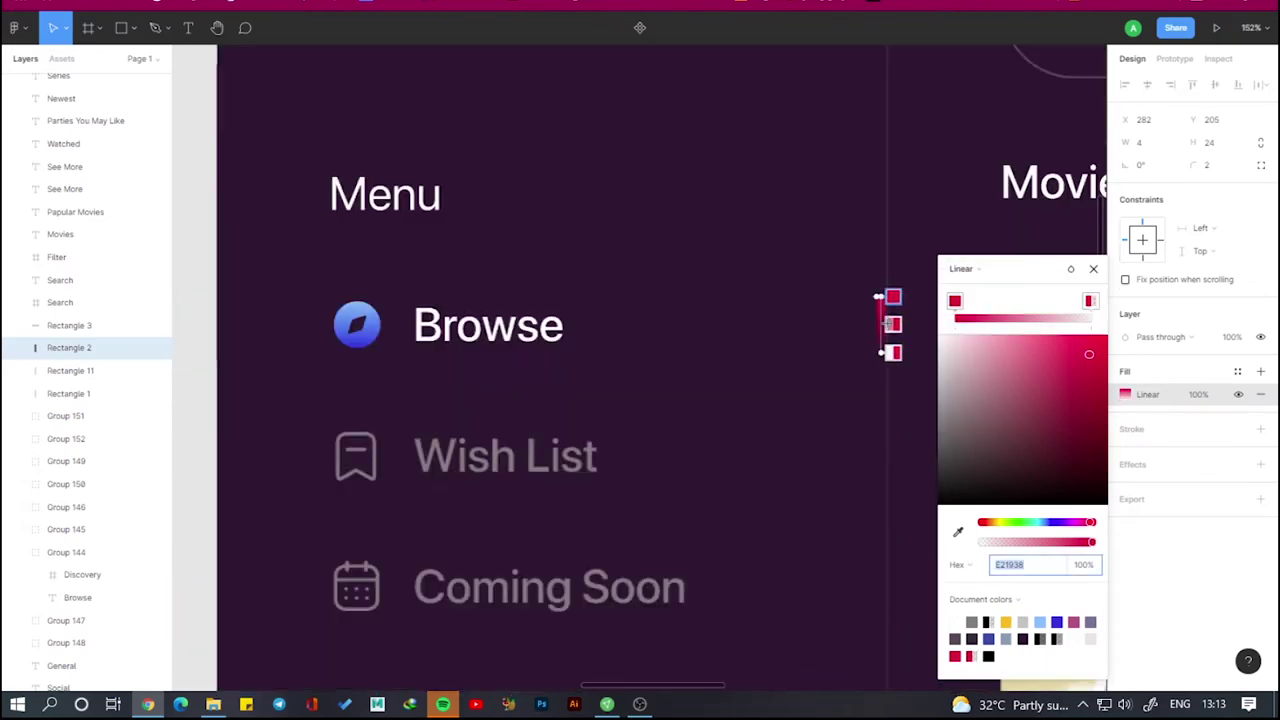
scroll(706, 235, "down", 4)
scroll(706, 235, "down", 3)
left_click(958, 531)
left_click(423, 143)
left_click(1090, 301)
left_click(958, 531)
left_click(414, 197)
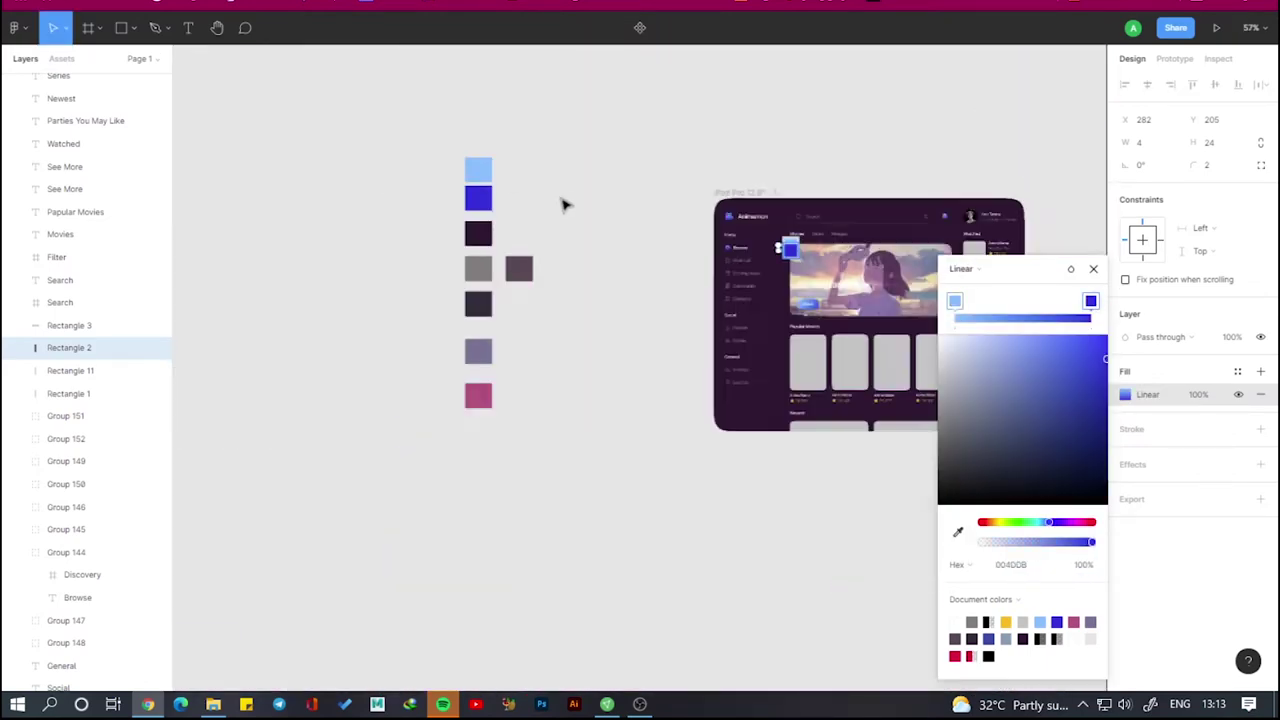
left_click(1090, 269)
scroll(800, 300, "up", 5)
scroll(374, 274, "down", 4)
Retitle the hero banner 'A whisker Away'
scroll(650, 314, "up", 4)
double_click(650, 314)
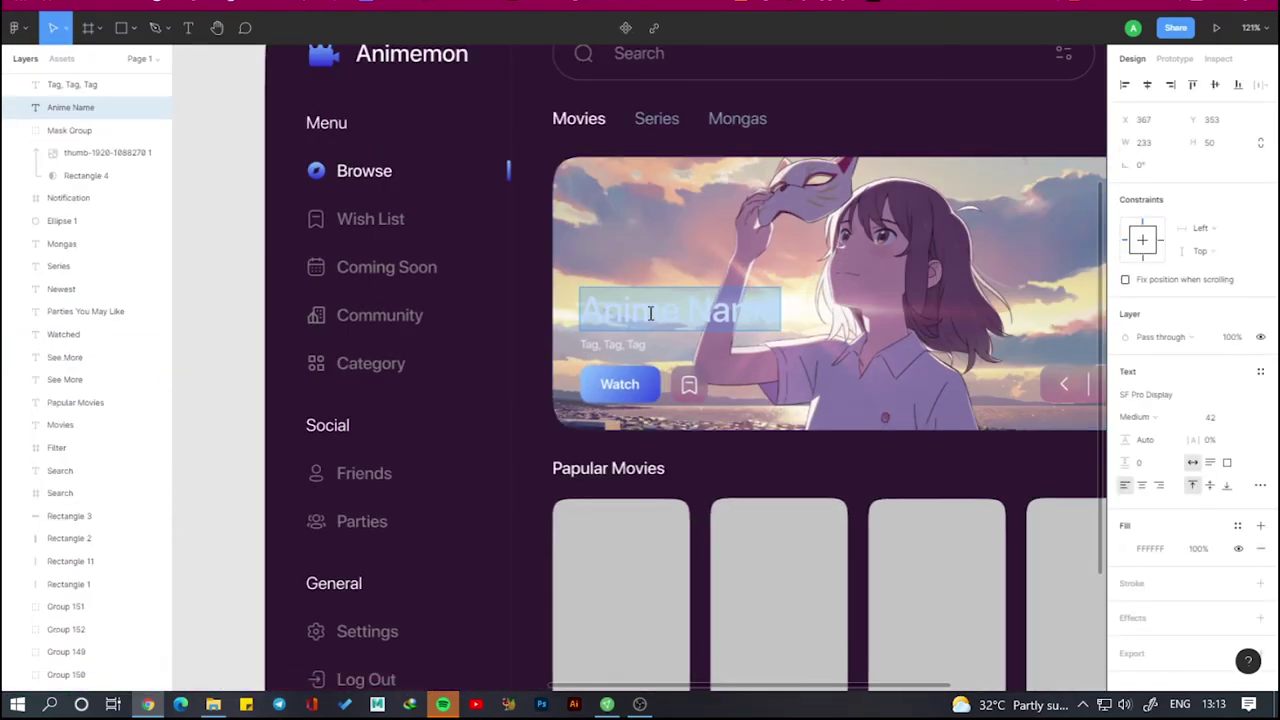
type("Away")
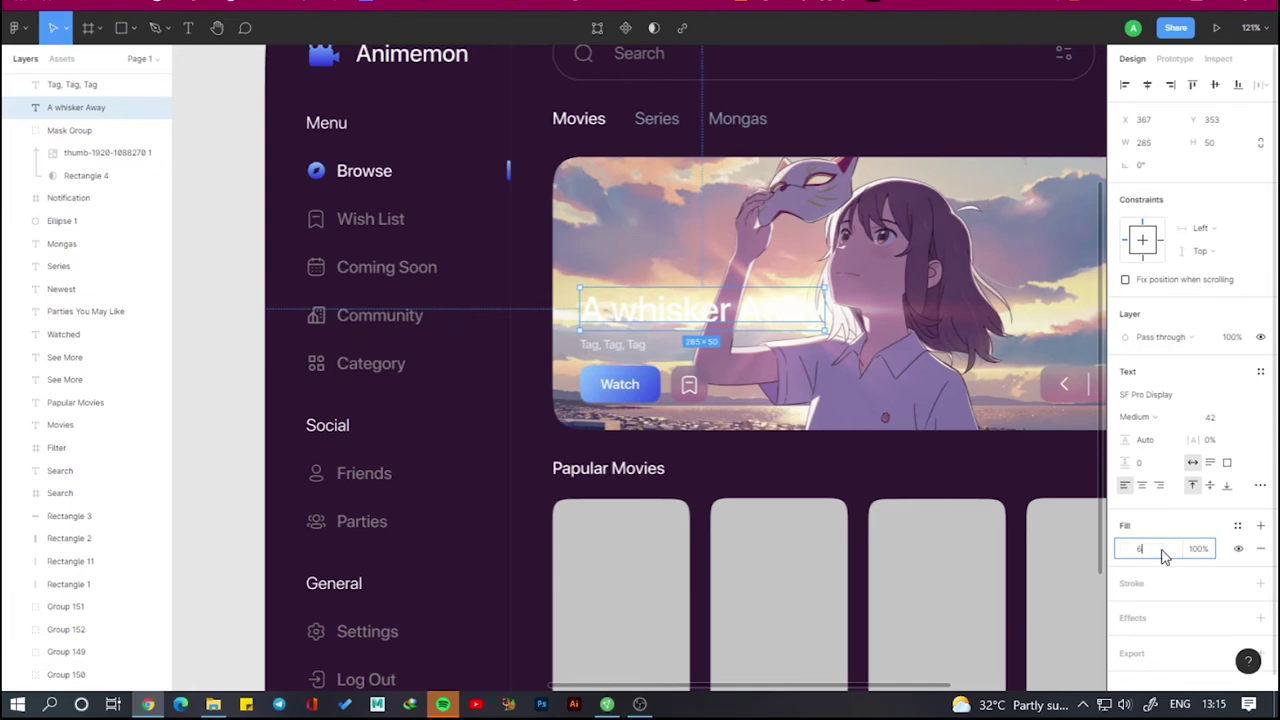
Change the genre line to 'Drum, Comedy, Fantasy' in a muted purple-grey
left_click(610, 344)
scroll(800, 337, "down", 5)
key("i")
left_click(405, 304)
scroll(723, 370, "up", 5)
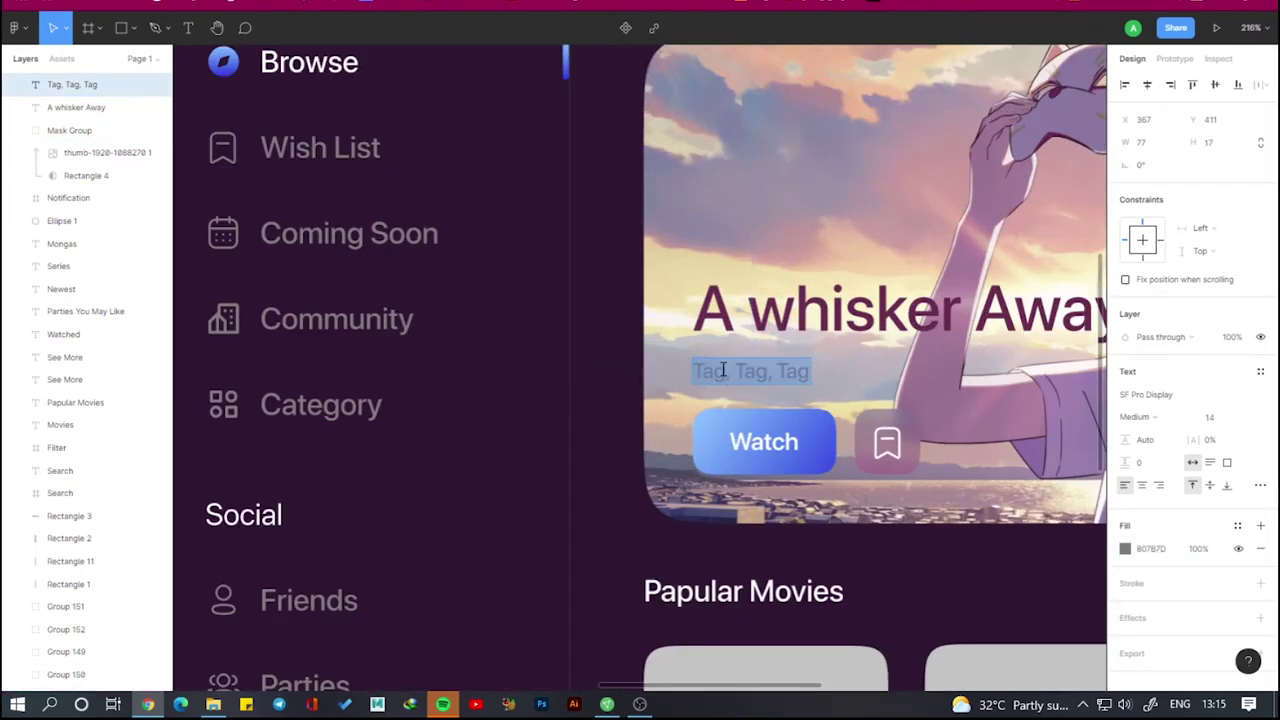
type("Drum, Comedy, Fantasy")
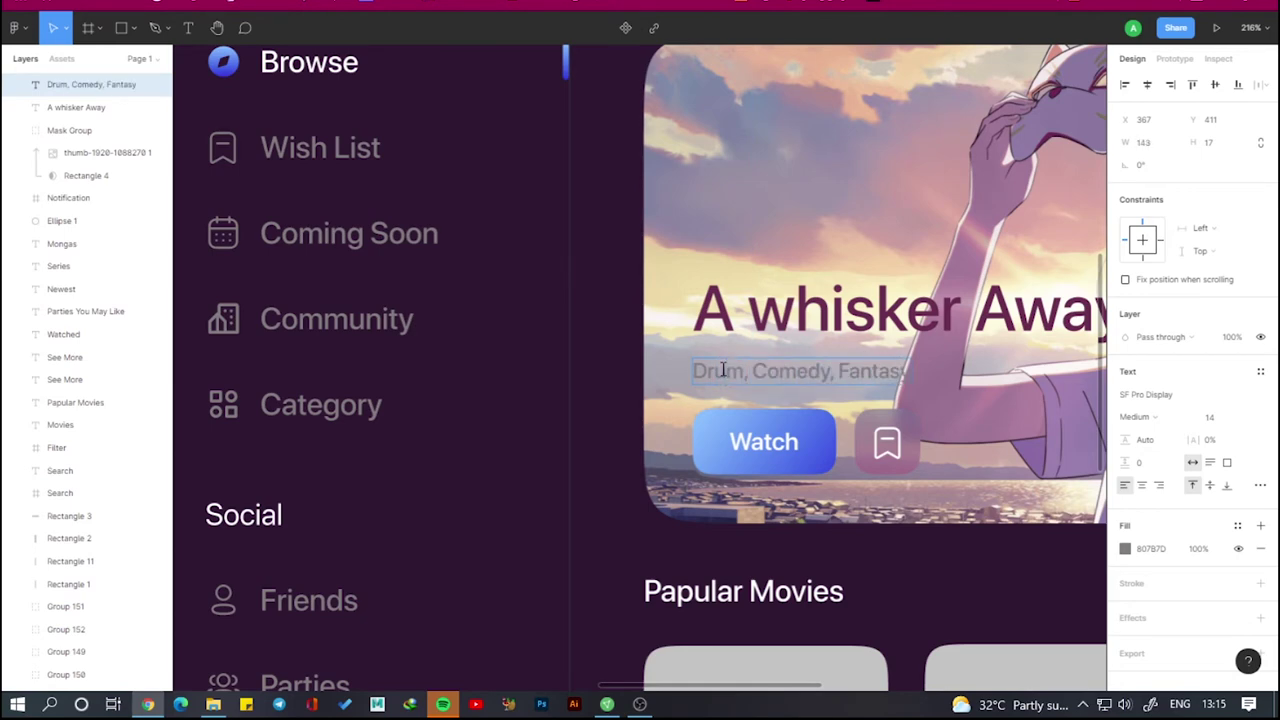
scroll(723, 370, "down", 5)
key("i")
left_click(364, 246)
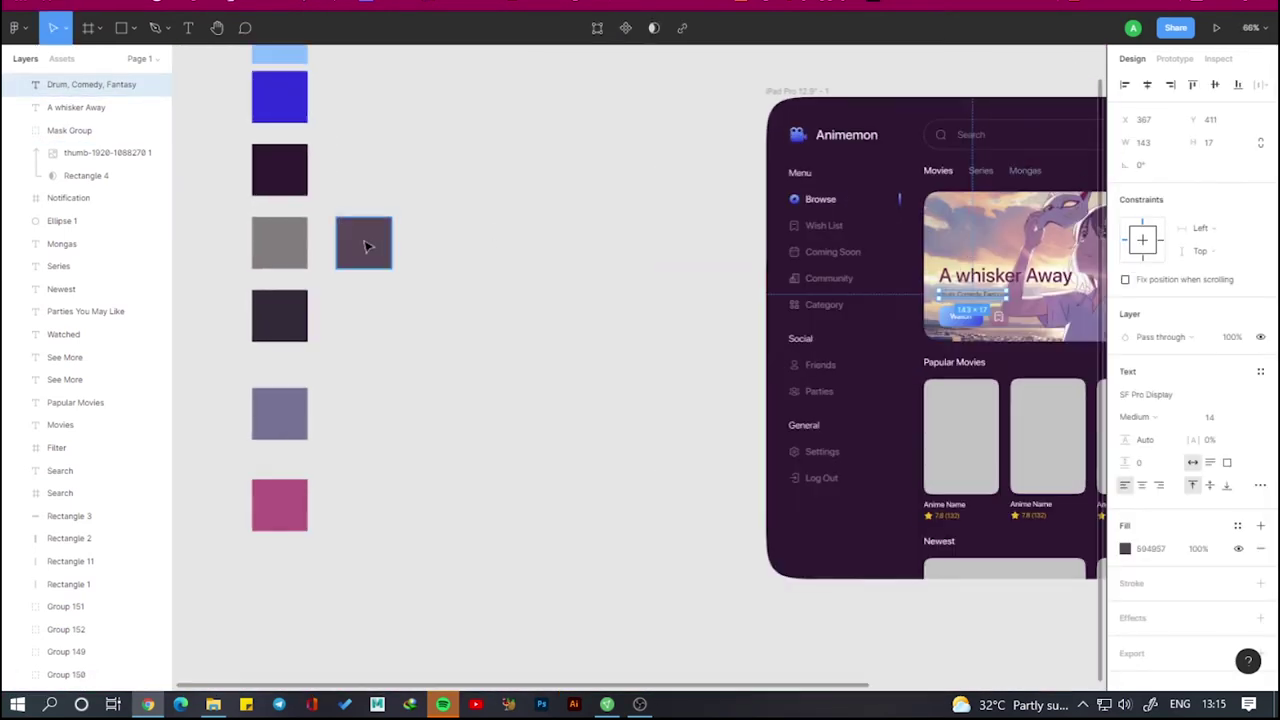
left_click(560, 250)
scroll(791, 260, "up", 3)
scroll(791, 260, "up", 2)
Drop poster images into the first two cards, including Demon Slayer
scroll(690, 403, "down", 3)
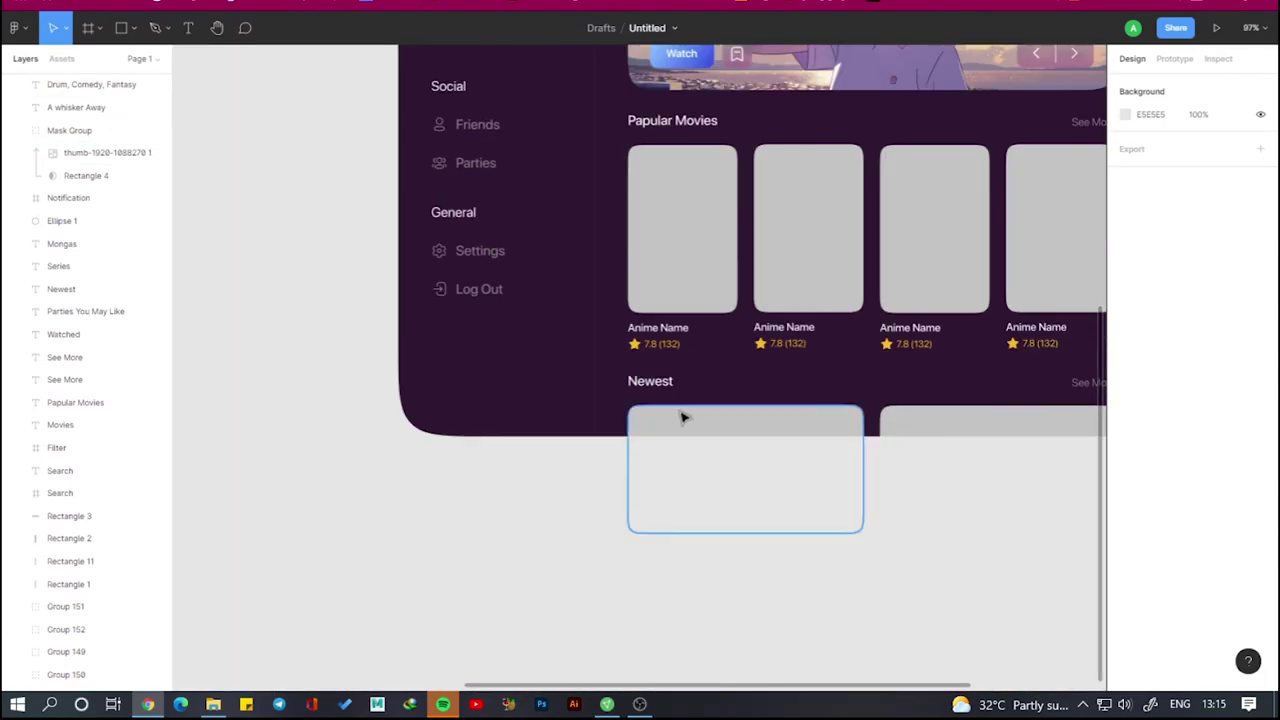
scroll(683, 417, "down", 5)
scroll(837, 363, "down", 3)
left_click_drag(603, 435, 830, 276)
scroll(830, 276, "up", 3)
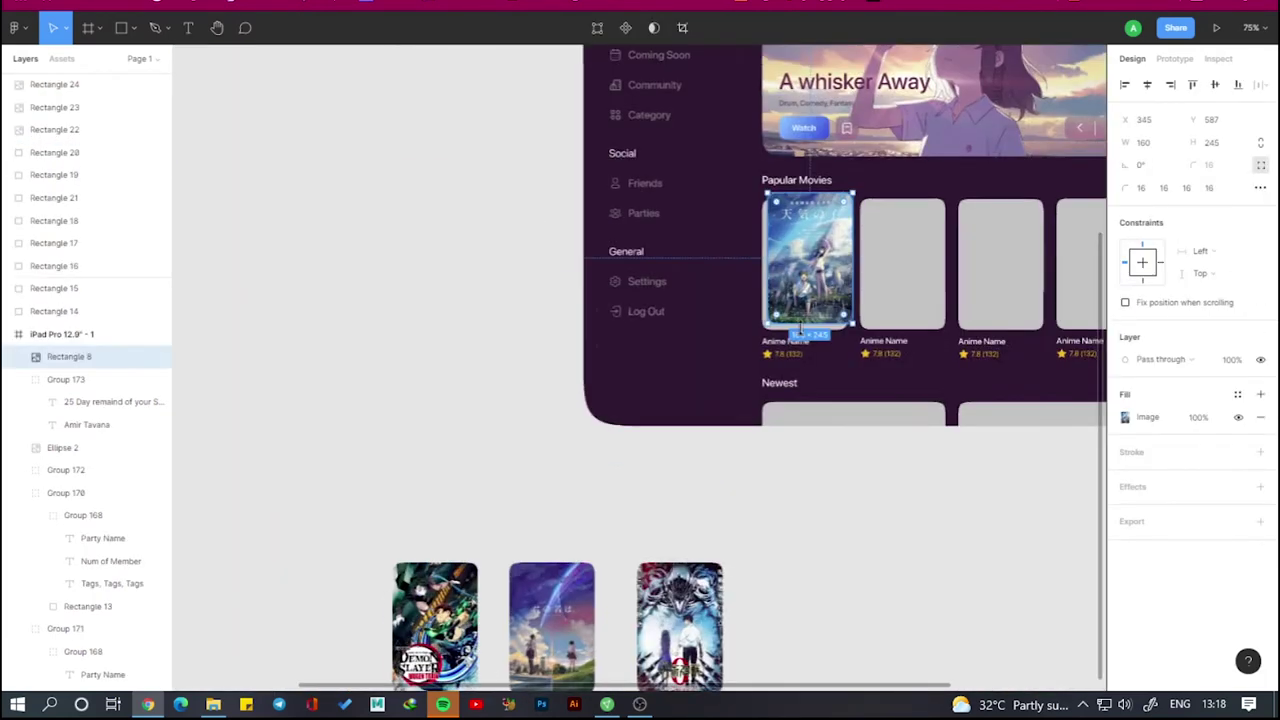
scroll(800, 280, "up", 3)
scroll(771, 296, "down", 4)
left_click_drag(331, 640, 903, 222)
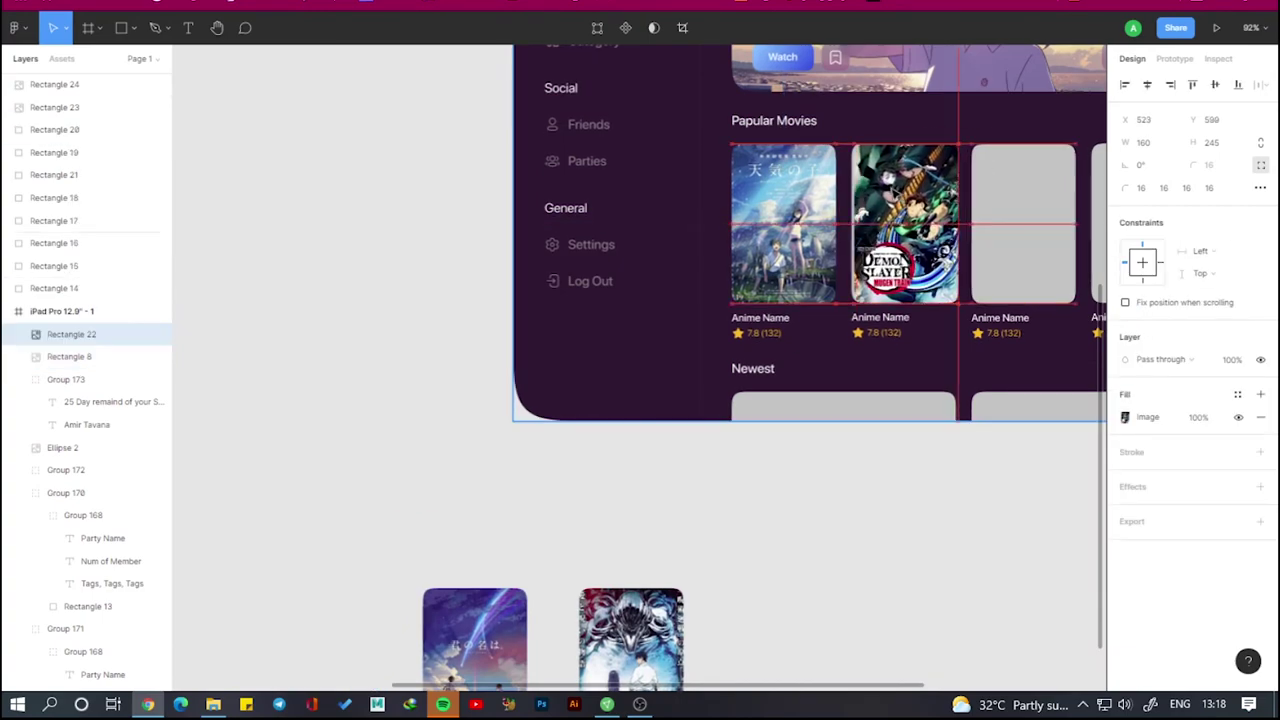
Drop the Your Name and Jujutsu posters into the third and fourth cards
scroll(910, 200, "up", 3)
scroll(915, 180, "up", 1)
scroll(910, 270, "down", 6)
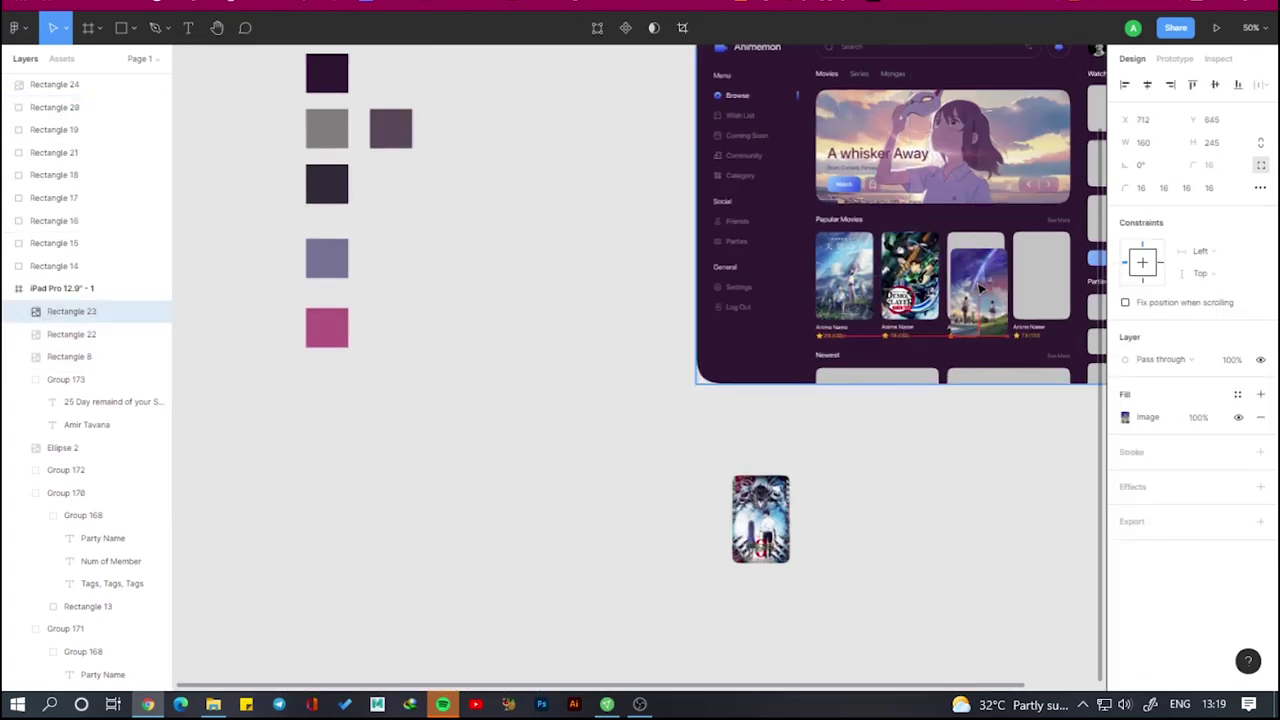
left_click_drag(678, 518, 975, 280)
scroll(850, 250, "up", 5)
scroll(845, 236, "down", 5)
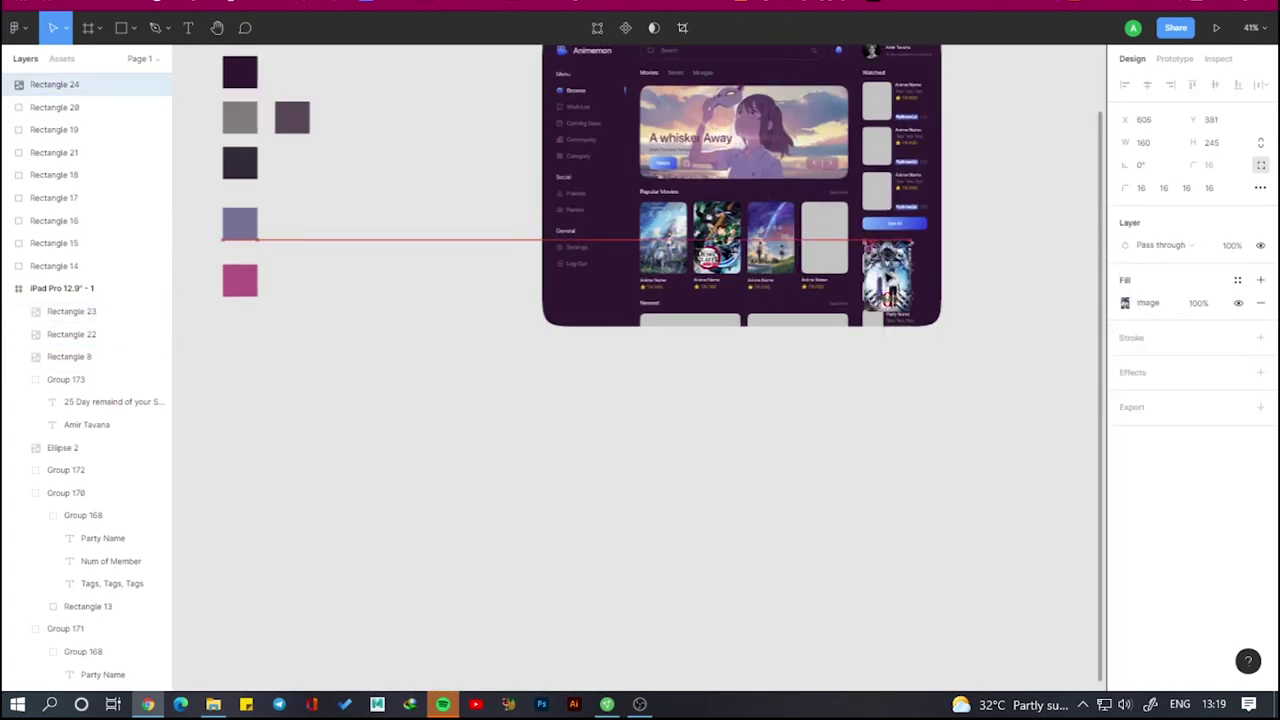
left_click_drag(900, 270, 825, 243)
scroll(832, 248, "up", 6)
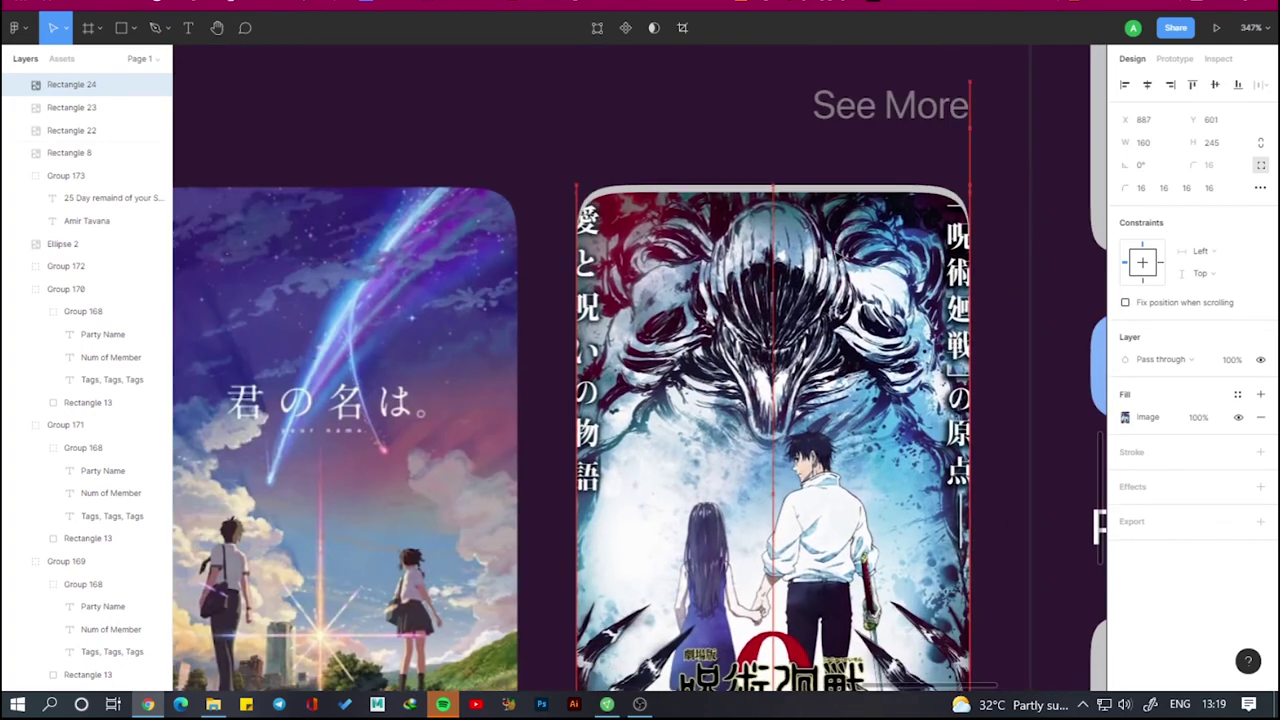
scroll(832, 248, "down", 5)
Retitle the first card 'Weathering with you'
scroll(620, 385, "up", 4)
left_click(623, 385)
double_click(623, 385)
key("Return")
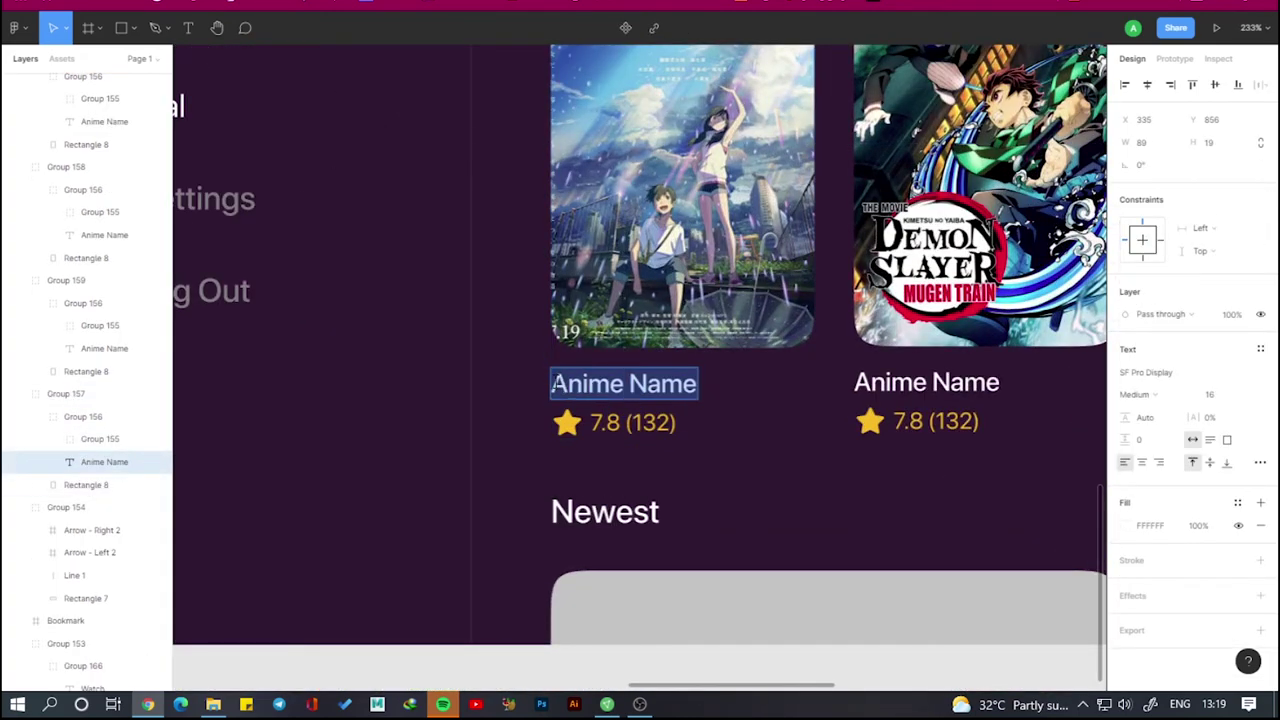
type("Weathering with you")
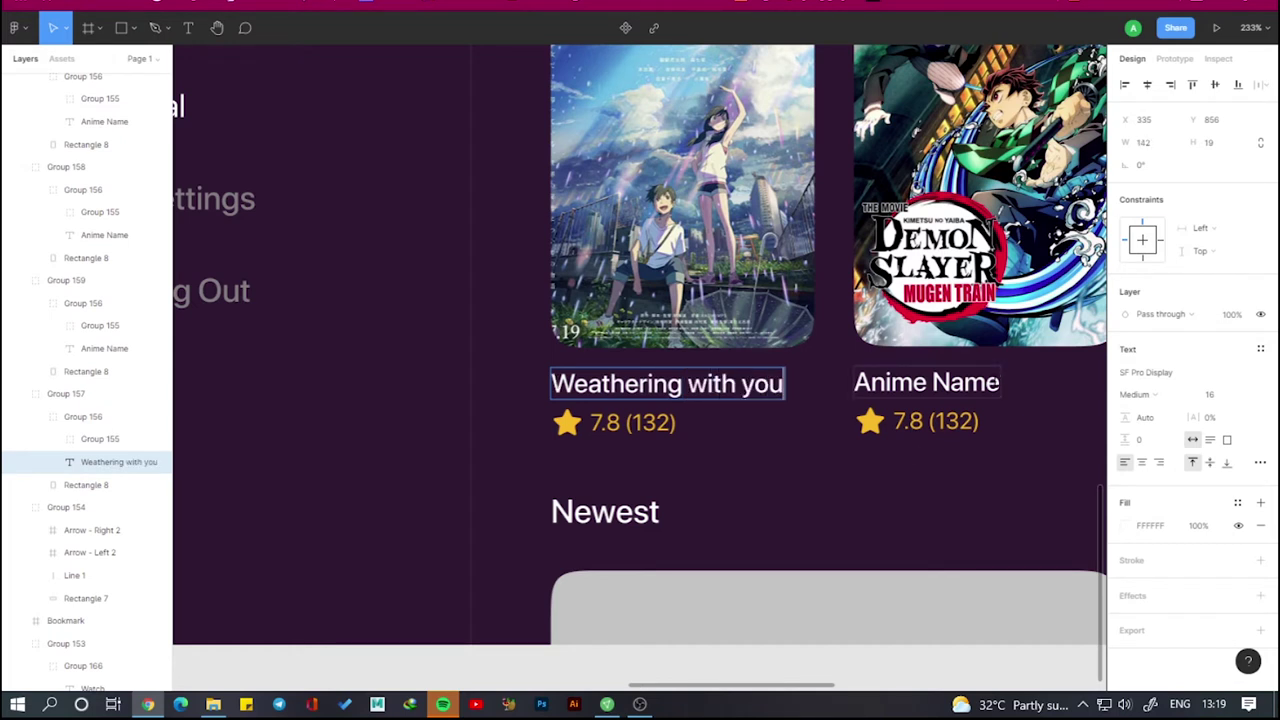
left_click(632, 422)
Title the second card 'Demon Slayer Mugen Train' and set its rating to 9
double_click(880, 383)
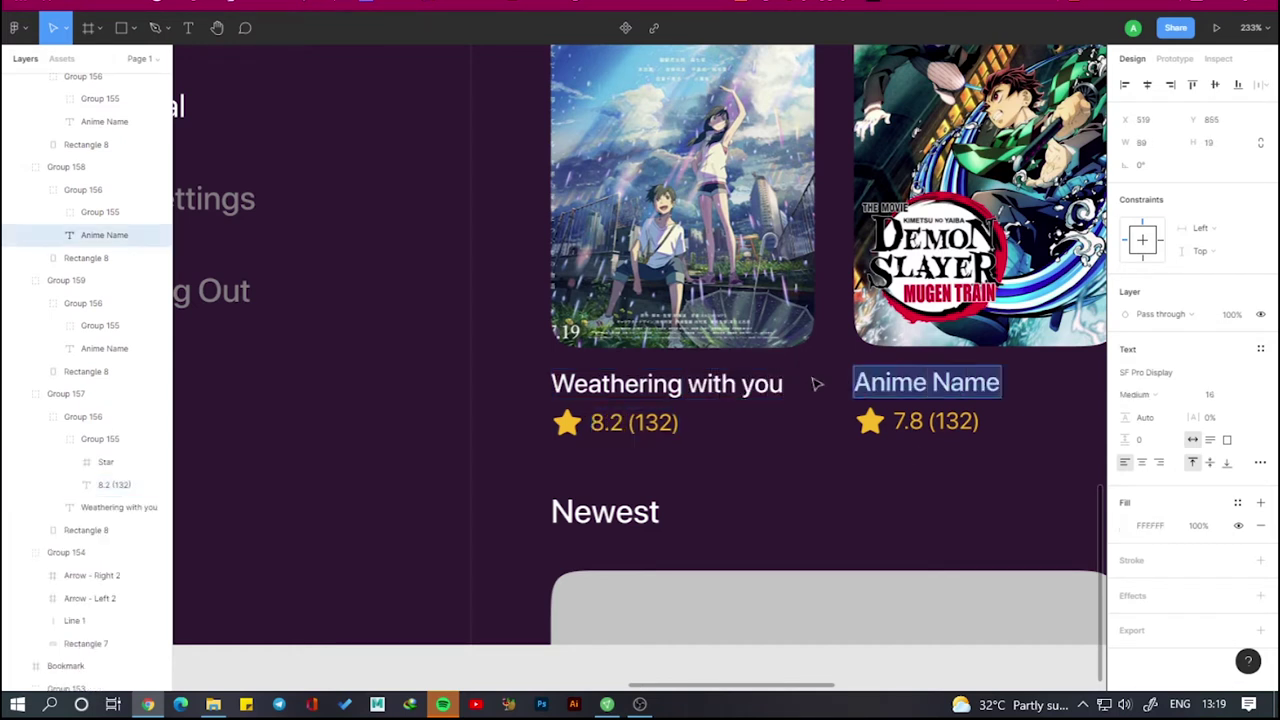
type("Demon Slayer Mugen")
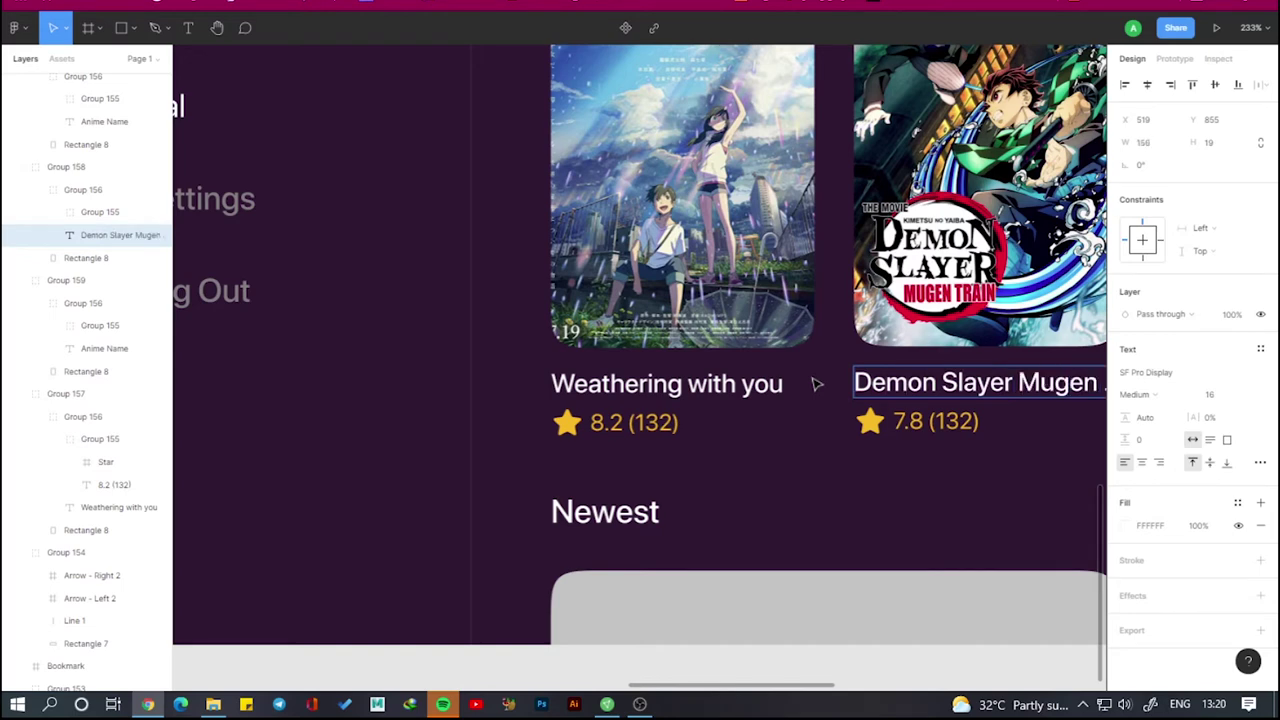
scroll(815, 383, "down", 5)
scroll(874, 420, "up", 1)
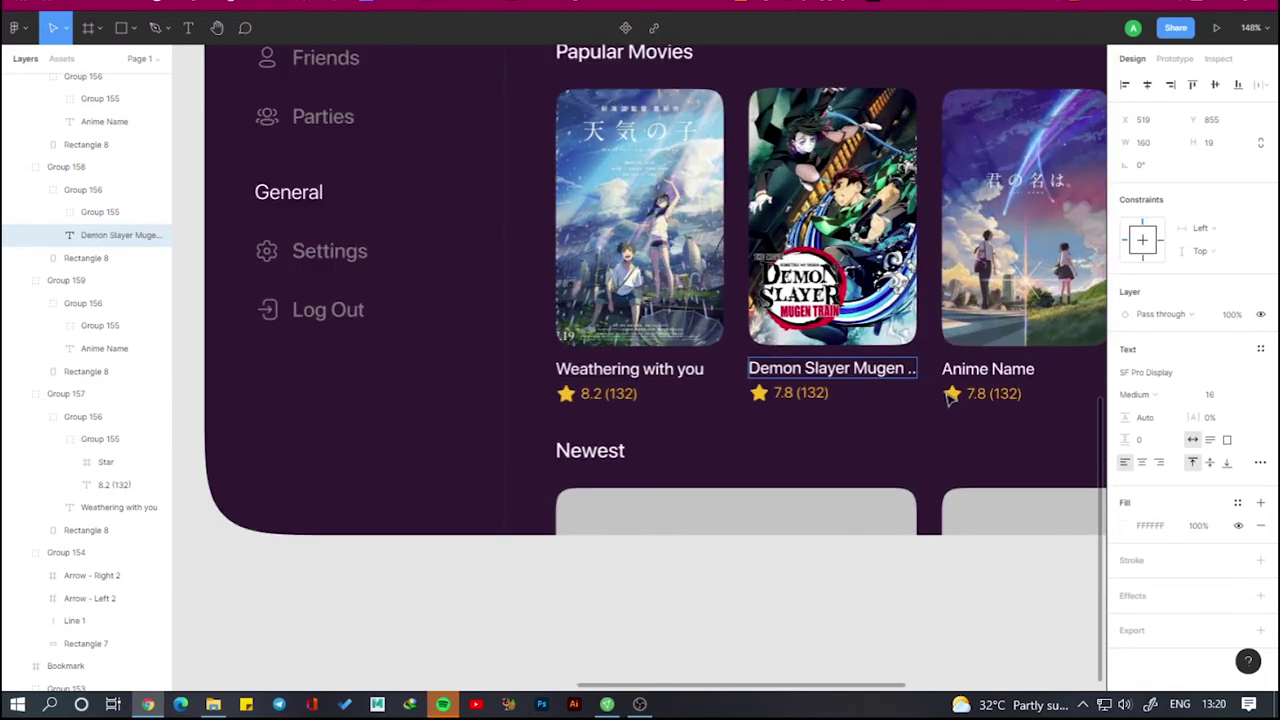
double_click(786, 393)
type("9")
left_click(797, 621)
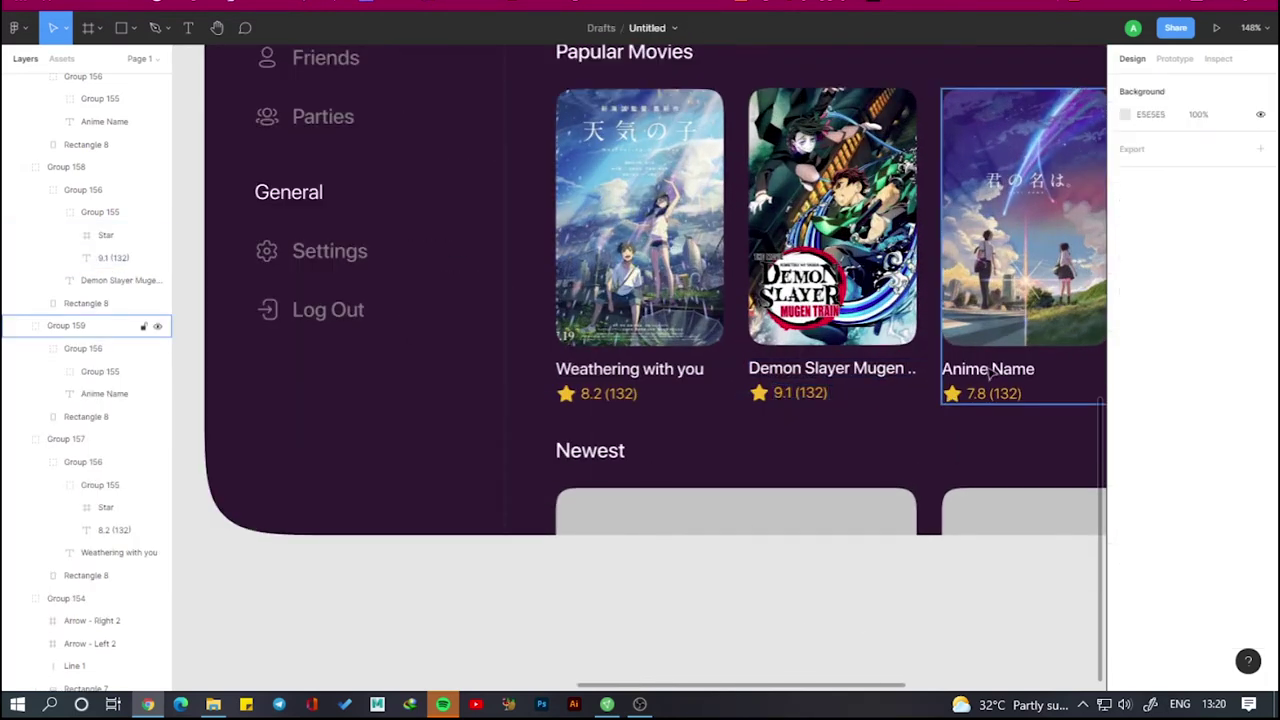
Title the remaining cards 'Your Name' (rating 7) and 'Jujutsu Kaisen', updating their ratings
double_click(1018, 368)
type("Your")
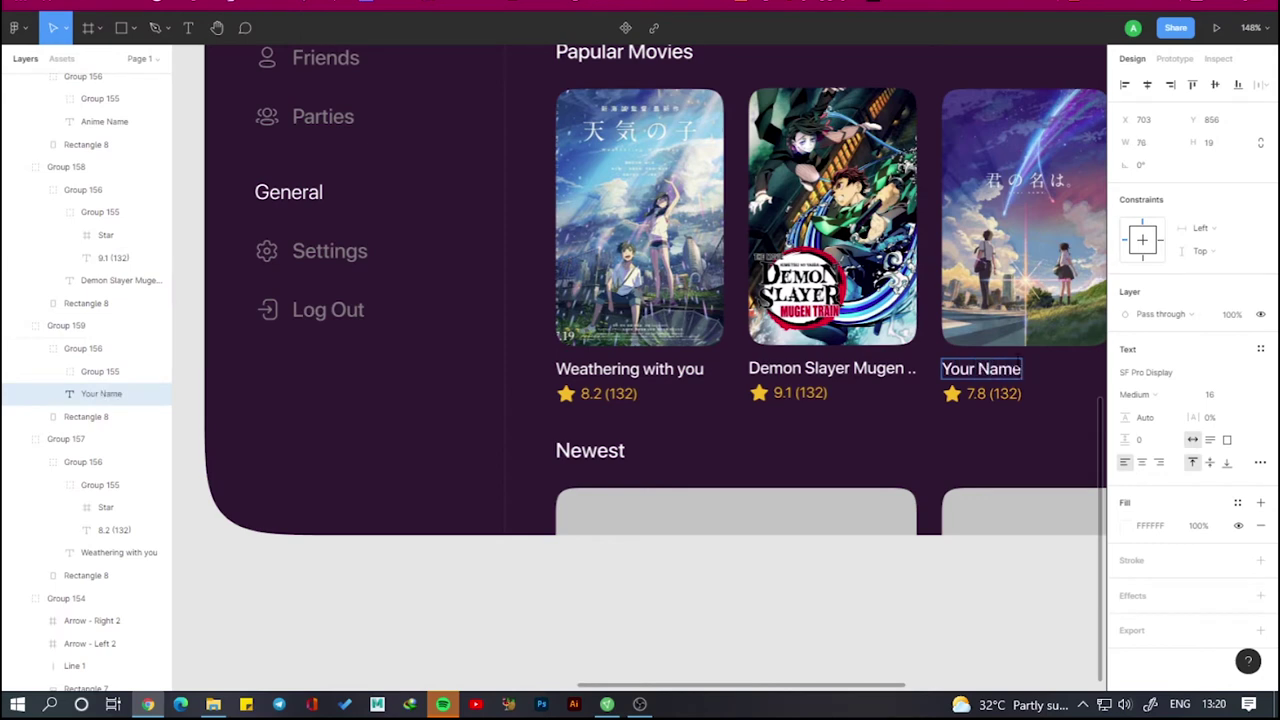
double_click(976, 393)
type("7")
scroll(952, 440, "down", 5)
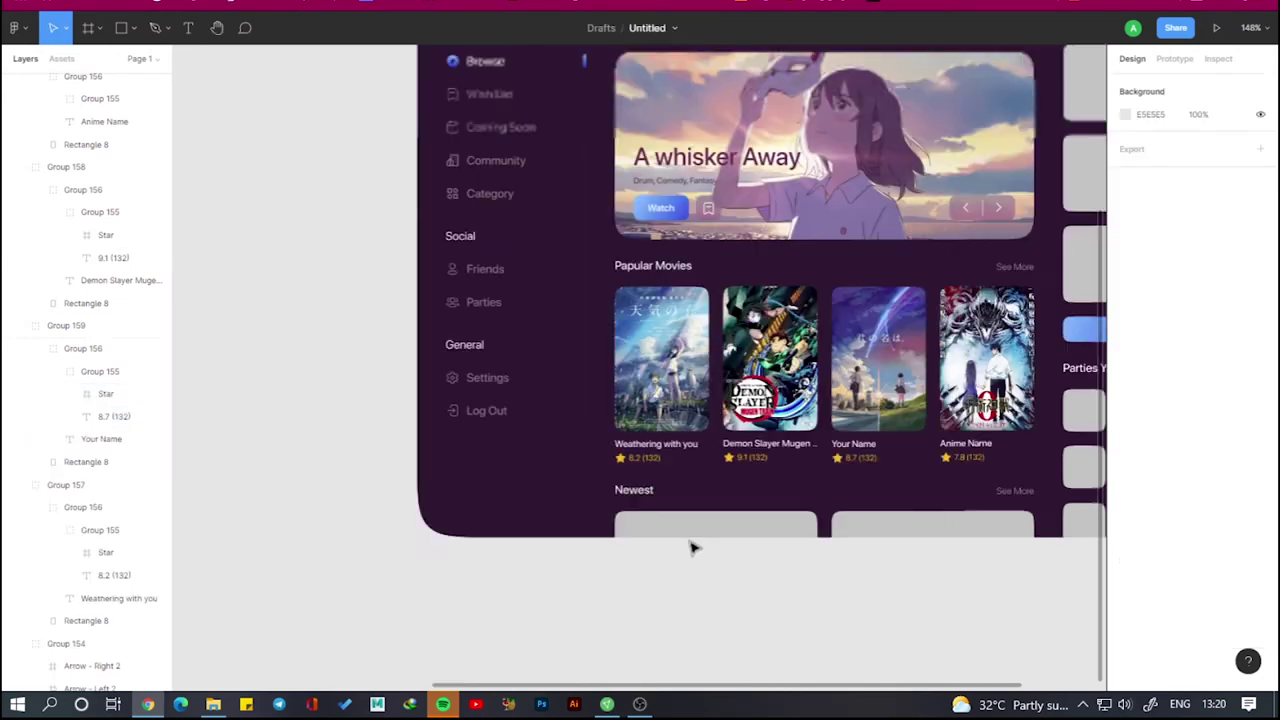
scroll(691, 543, "up", 5)
double_click(851, 375)
type("Jujutsu Kaisen")
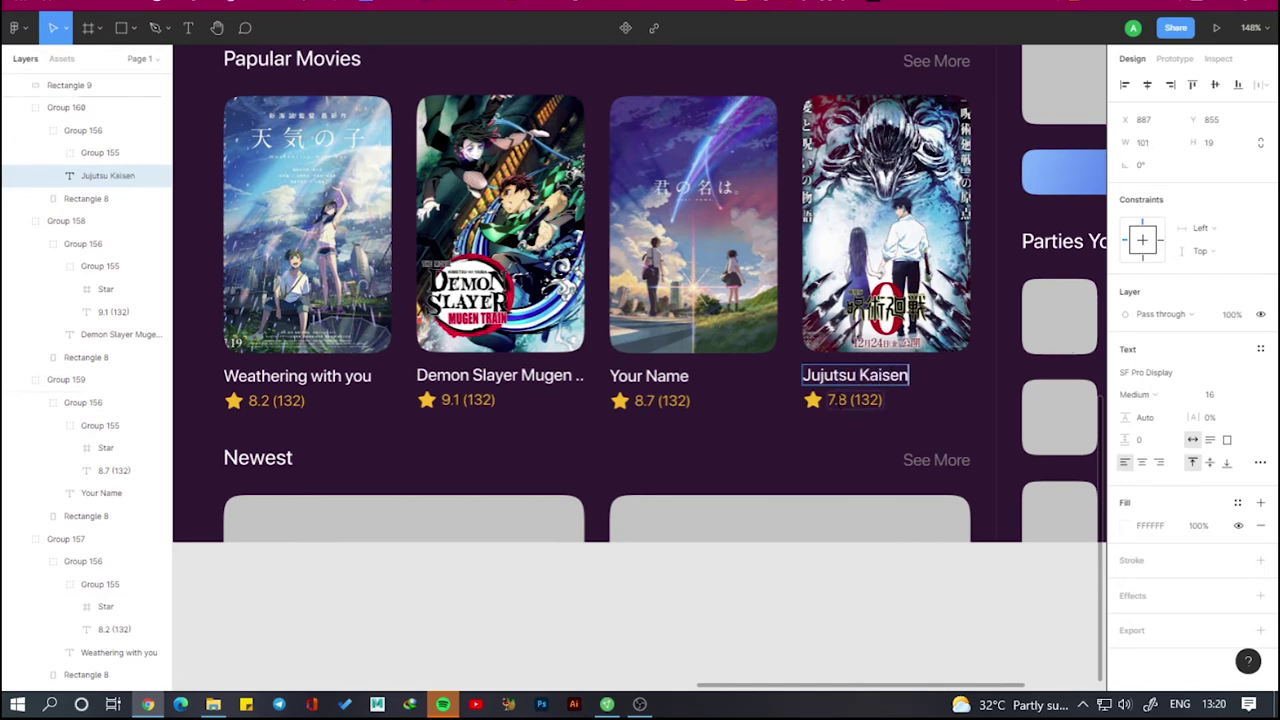
left_click(855, 400)
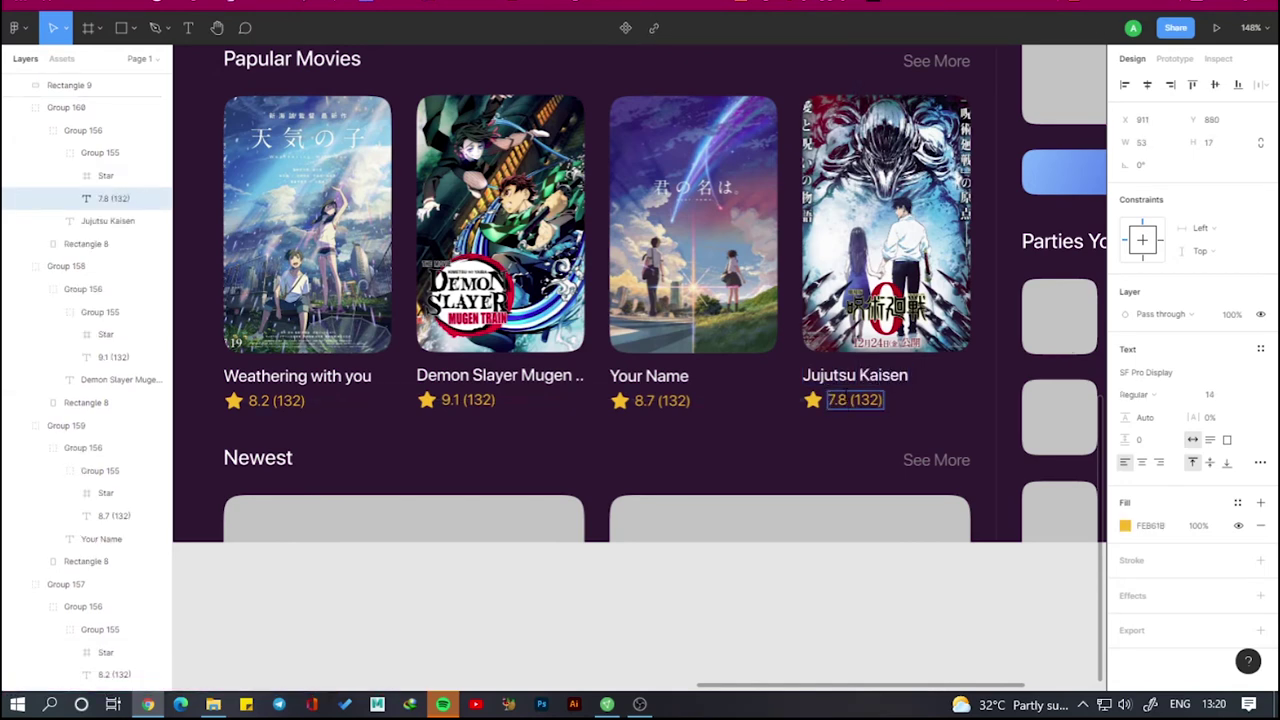
left_click(620, 603)
scroll(620, 603, "down", 5)
Place the Gintama image on the first Newest card, aligned left and top and nudged left
scroll(830, 420, "up", 3)
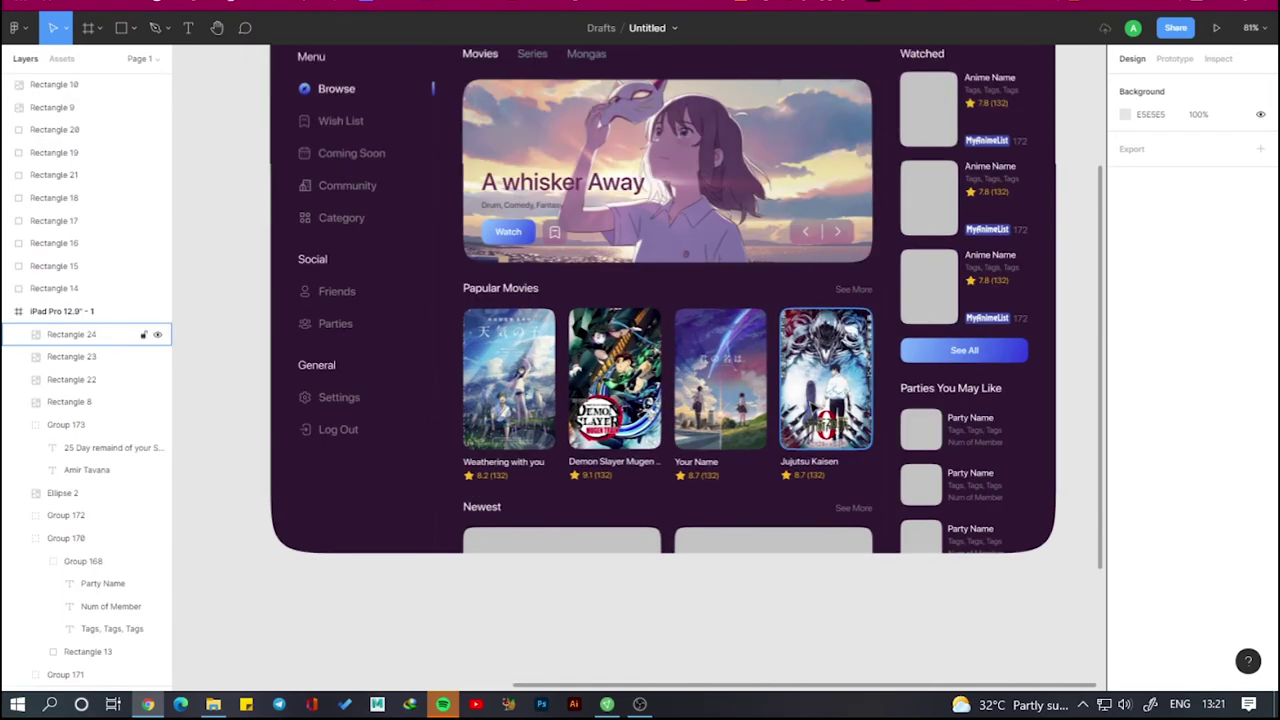
scroll(620, 603, "down", 5)
left_click_drag(711, 486, 694, 480)
scroll(694, 480, "up", 5)
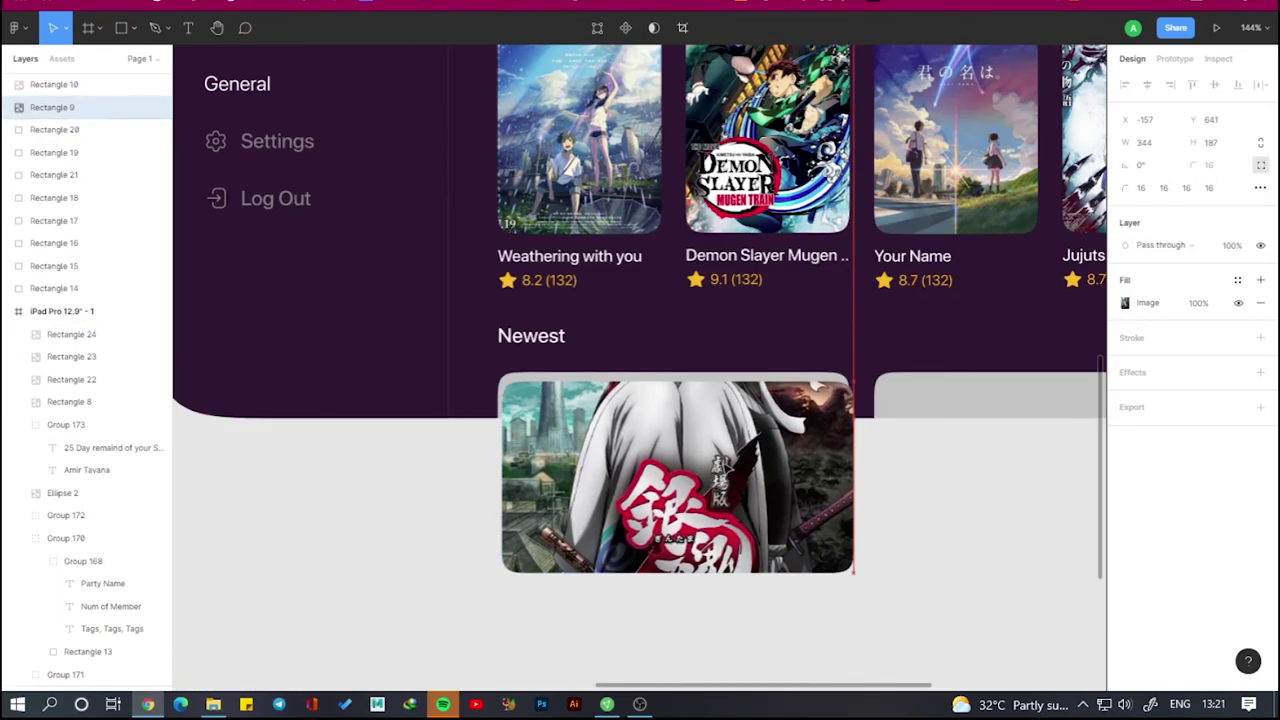
left_click_drag(580, 467, 574, 467)
scroll(574, 467, "up", 3)
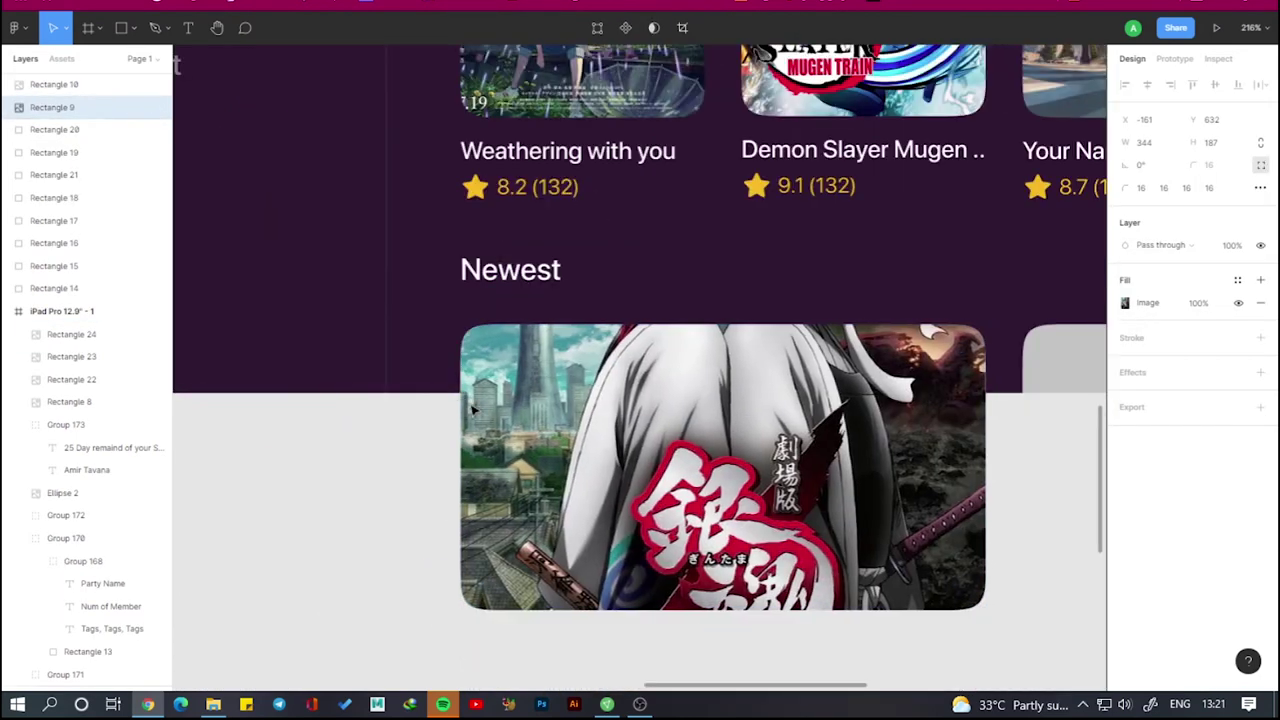
left_click_drag(476, 410, 502, 443)
left_click(730, 340, "shift")
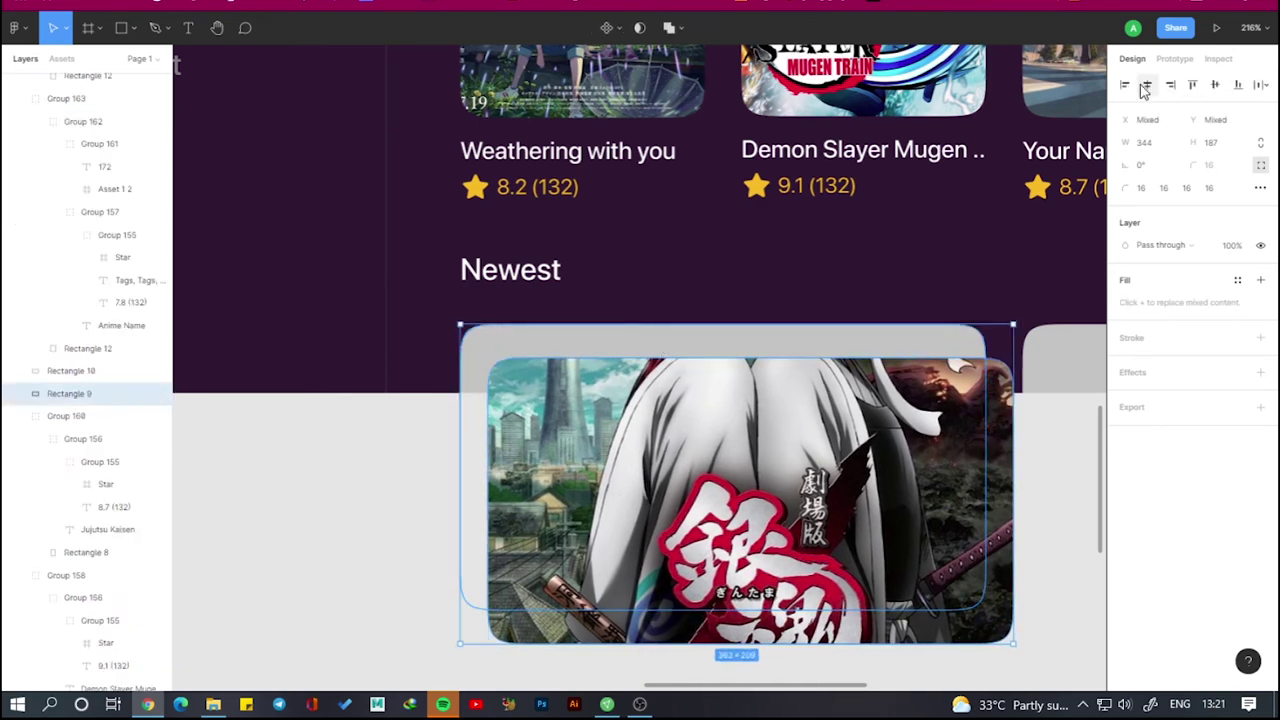
left_click(1125, 85)
left_click(1192, 85)
key("shift+Left")
key("Left")
key("Left")
key("Left")
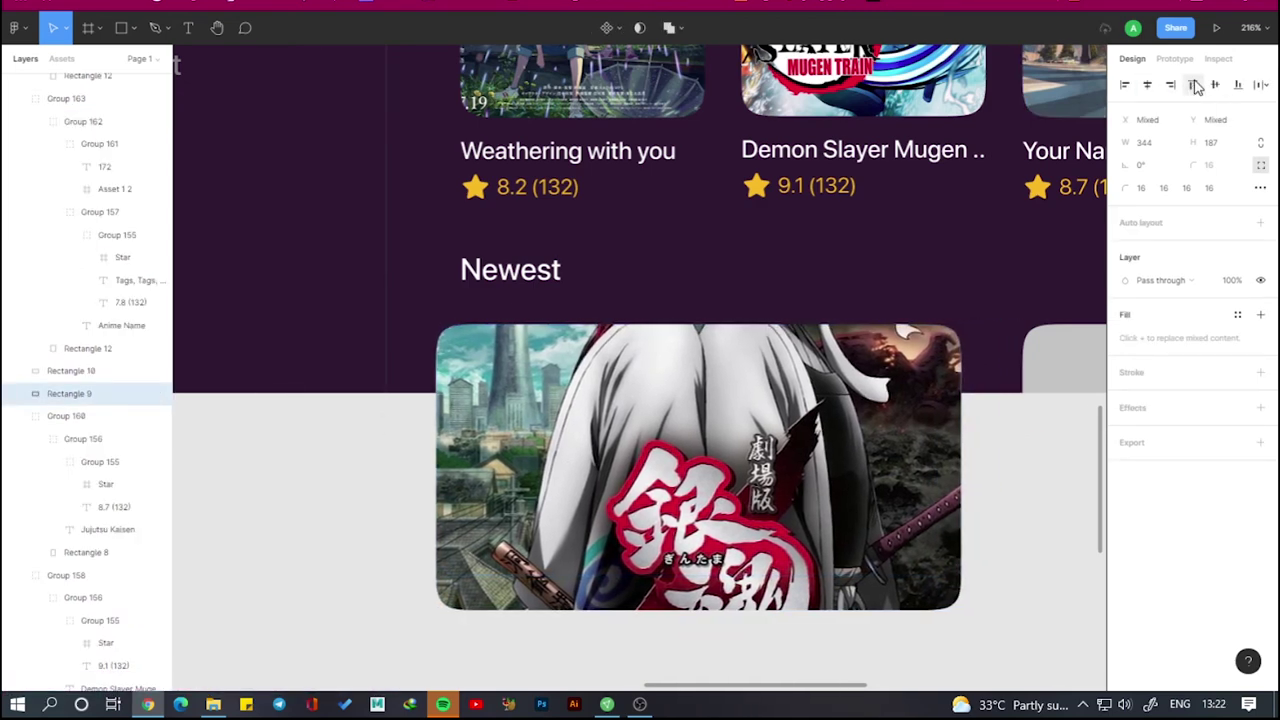
key("Left")
key("Escape")
Shift the Gintama image about 20 px left and move it into the dashboard frame
double_click(505, 388)
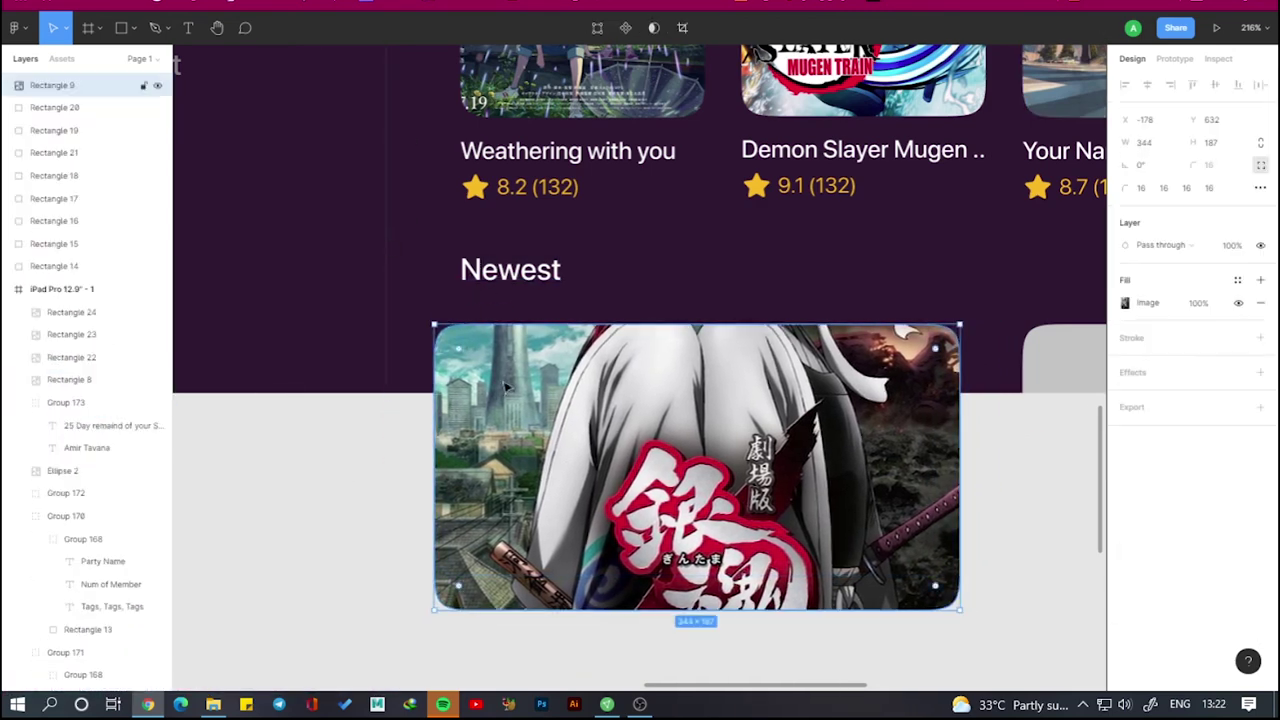
left_click(51, 107)
key("ctrl+z")
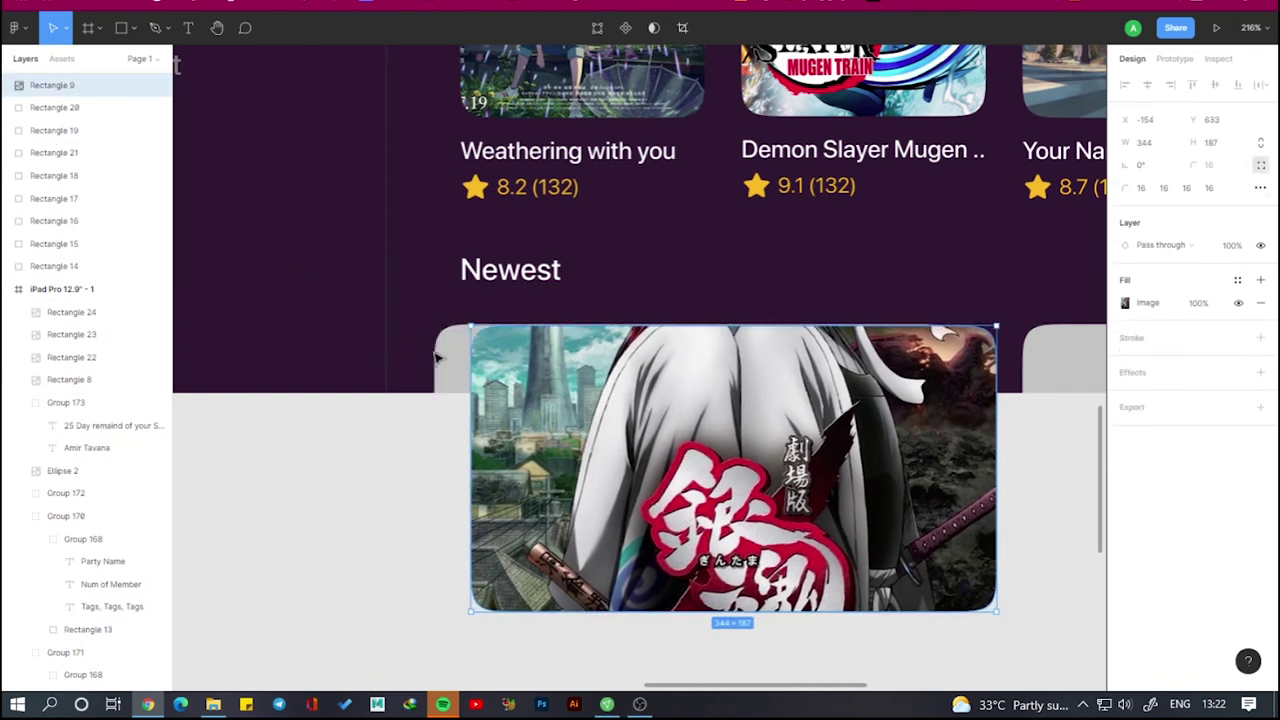
scroll(400, 106, "down", 5, "ctrl")
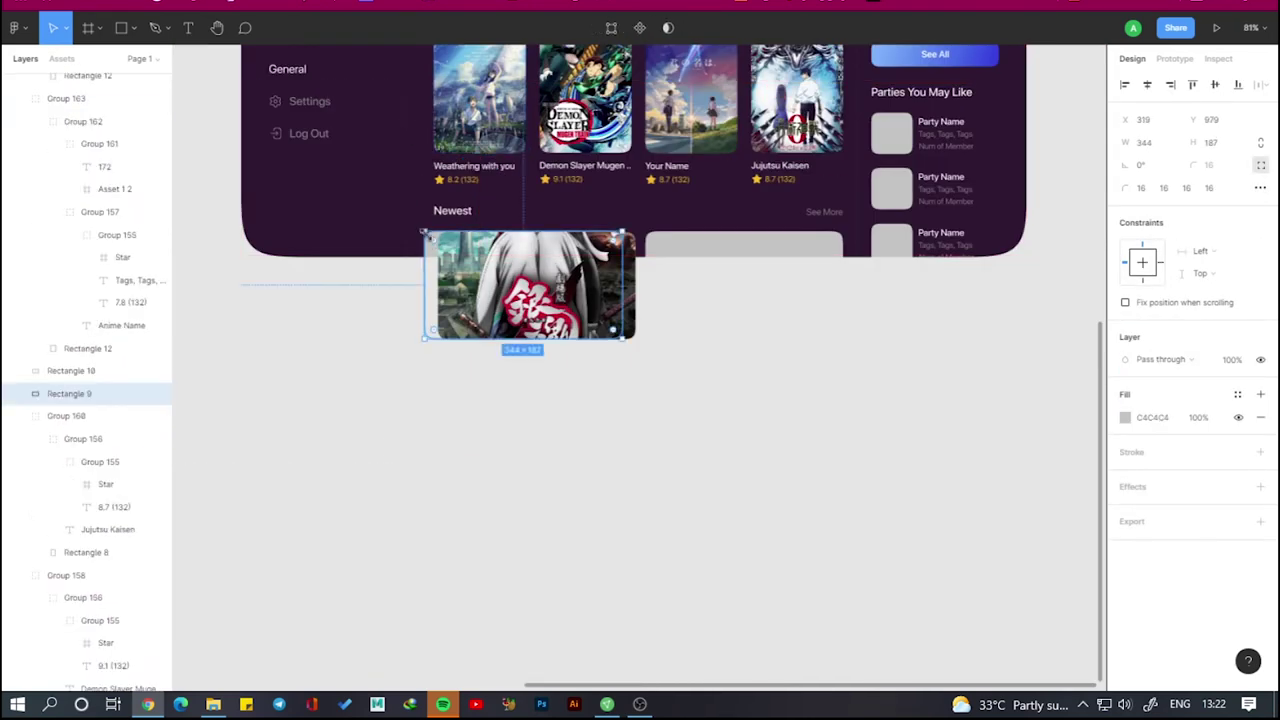
scroll(426, 234, "up", 10, "ctrl")
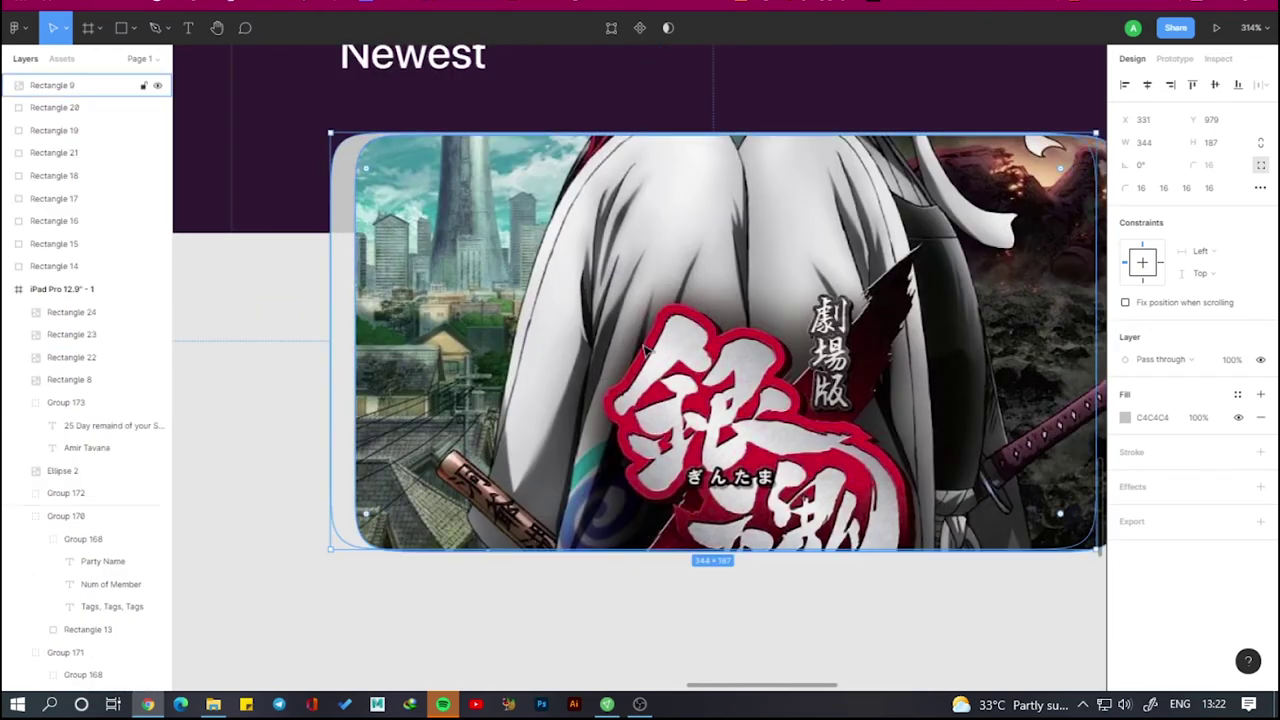
left_click(472, 243)
left_click_drag(472, 243, 450, 243)
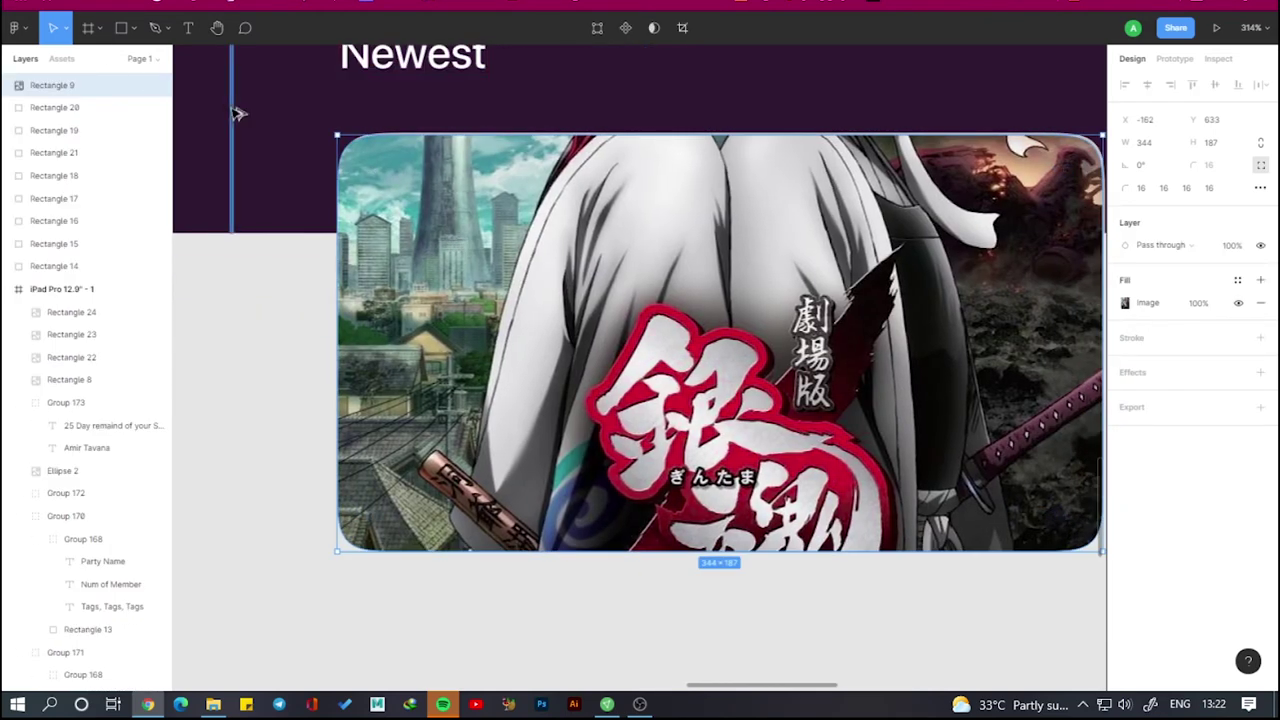
scroll(371, 331, "down", 5, "ctrl")
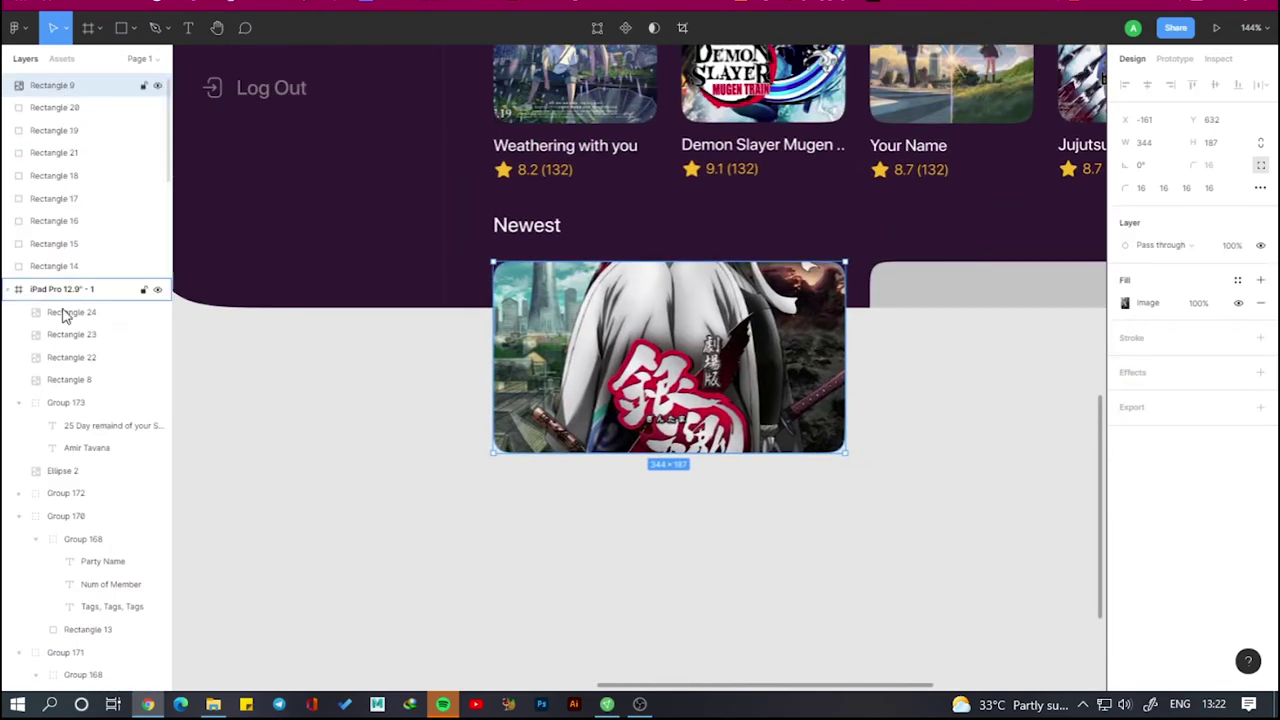
left_click_drag(62, 315, 62, 312)
Paste the My Hero Academia image onto the second Newest card inside the dashboard frame
scroll(703, 486, "down", 5, "ctrl")
key("ctrl+v")
left_click_drag(843, 467, 843, 408)
scroll(843, 408, "up", 5, "ctrl")
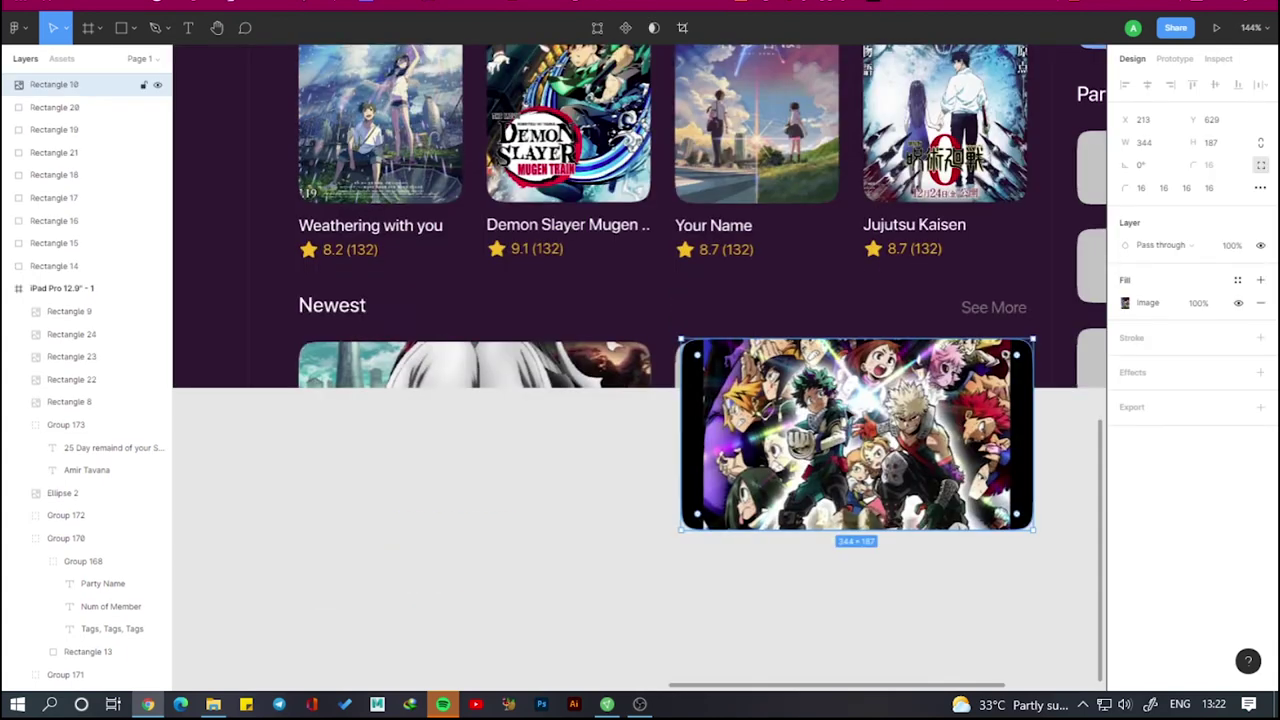
scroll(760, 400, "up", 3, "ctrl")
scroll(760, 400, "down", 5, "ctrl")
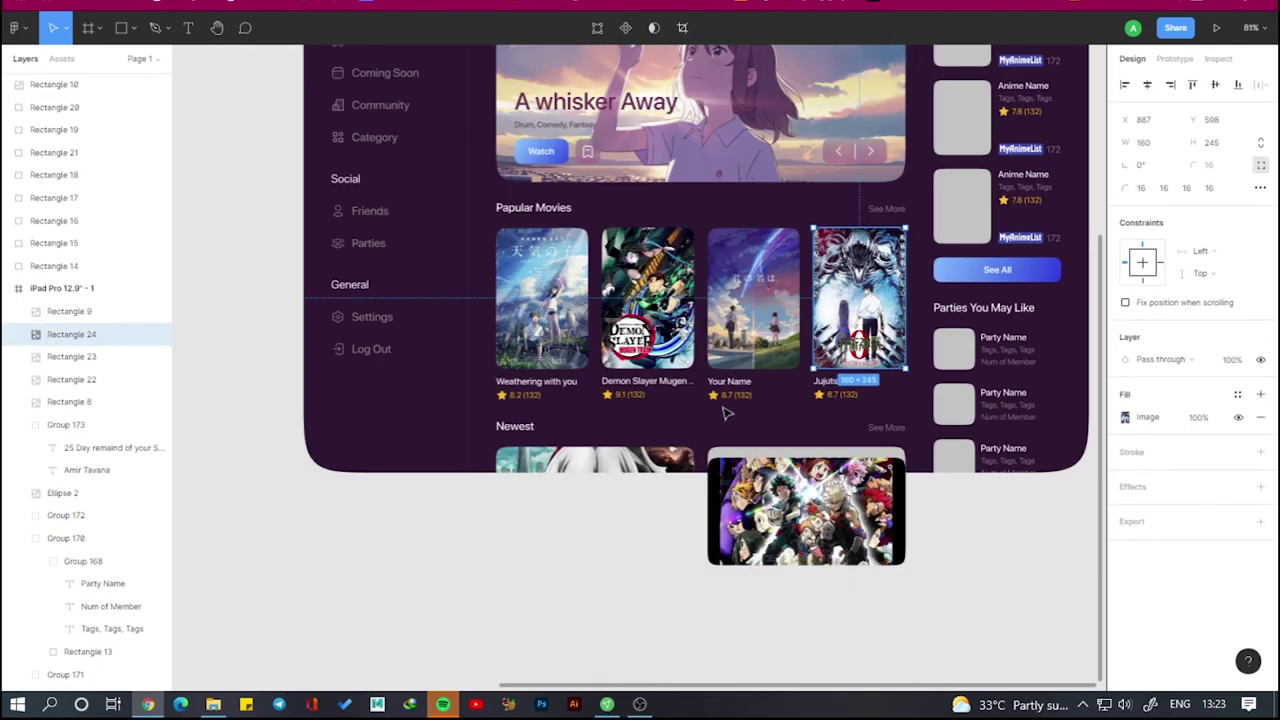
scroll(729, 409, "down", 3, "ctrl")
scroll(729, 409, "up", 5, "ctrl")
left_click(880, 440)
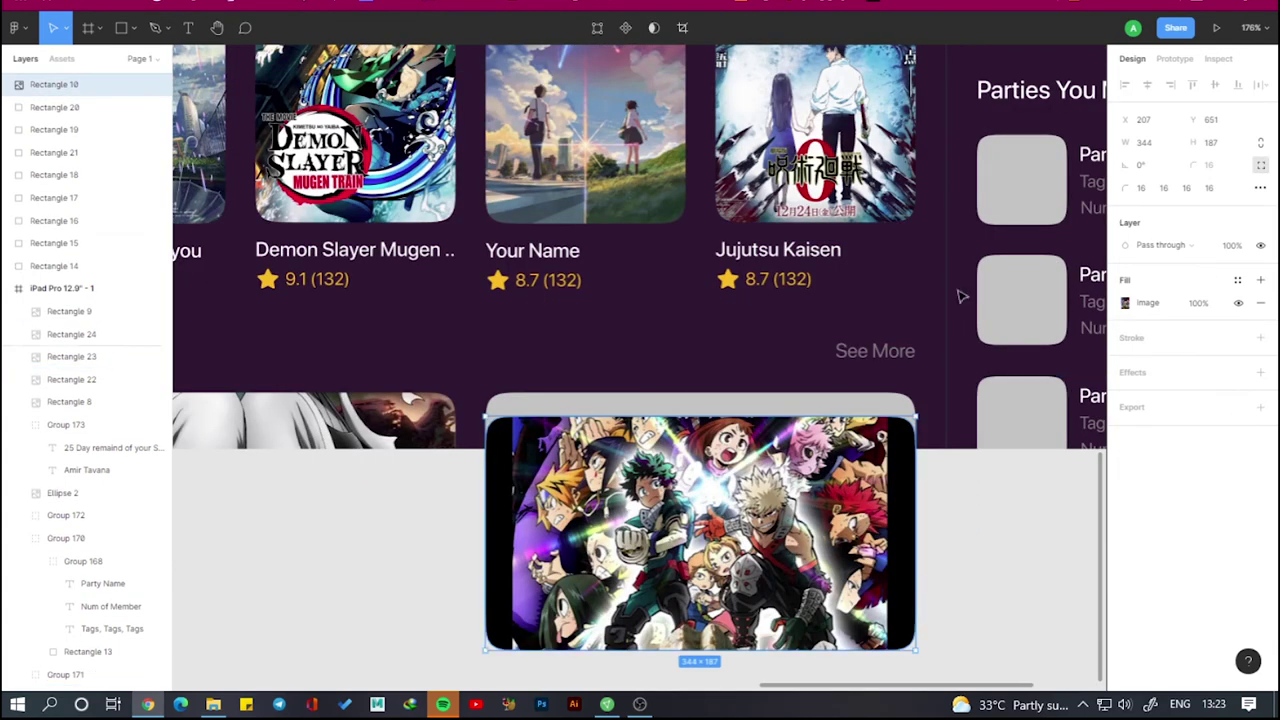
left_click(815, 135)
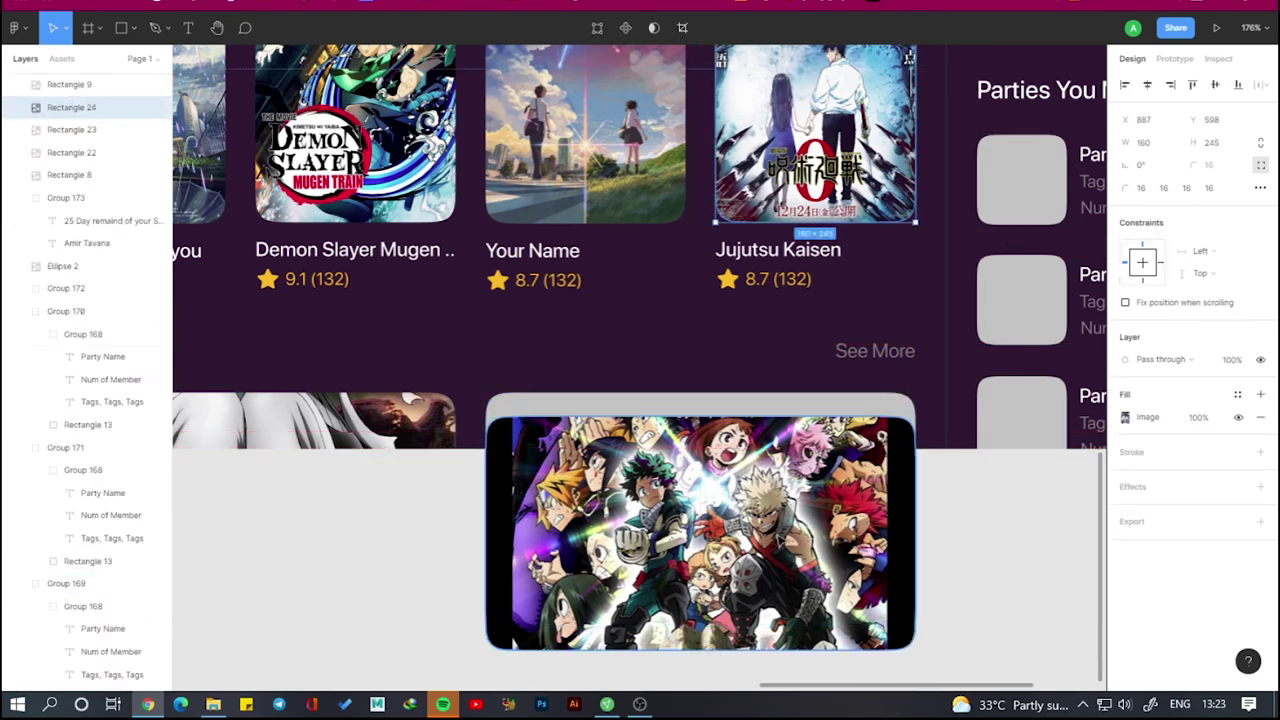
left_click(762, 540)
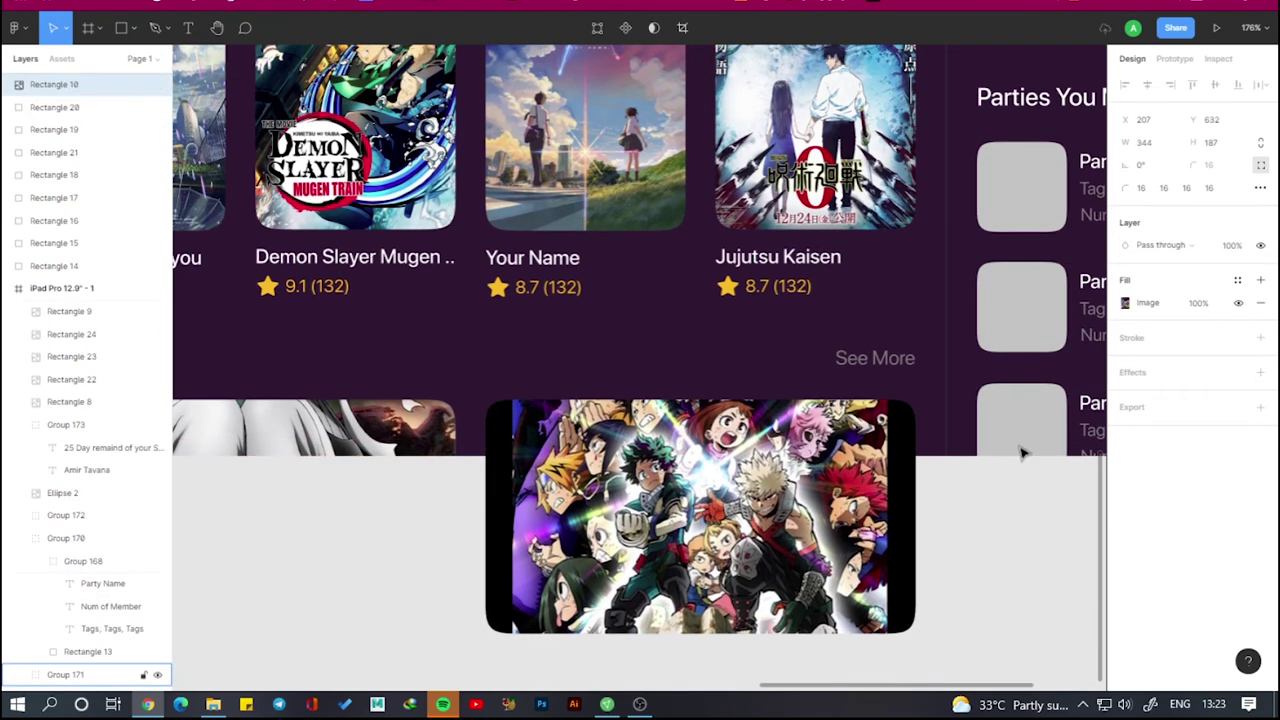
scroll(950, 430, "down", 3, "ctrl")
left_click_drag(54, 84, 70, 288)
left_click(675, 481)
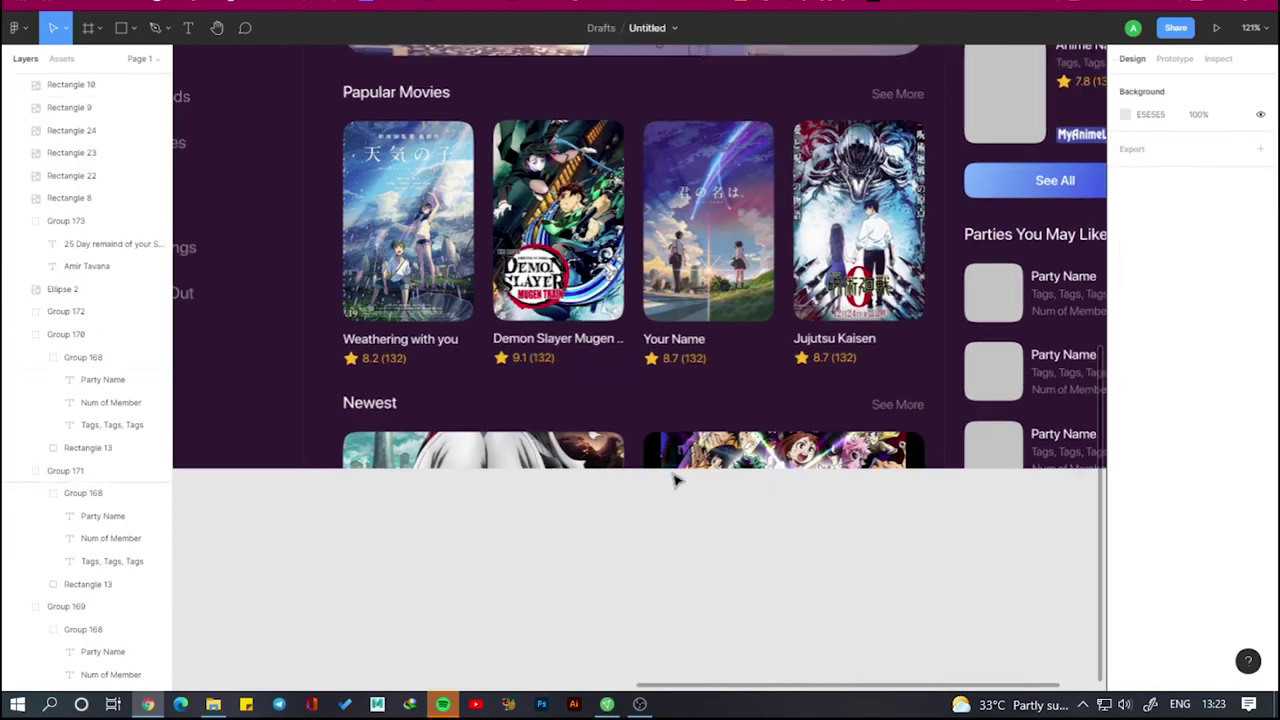
scroll(675, 481, "down", 5, "ctrl")
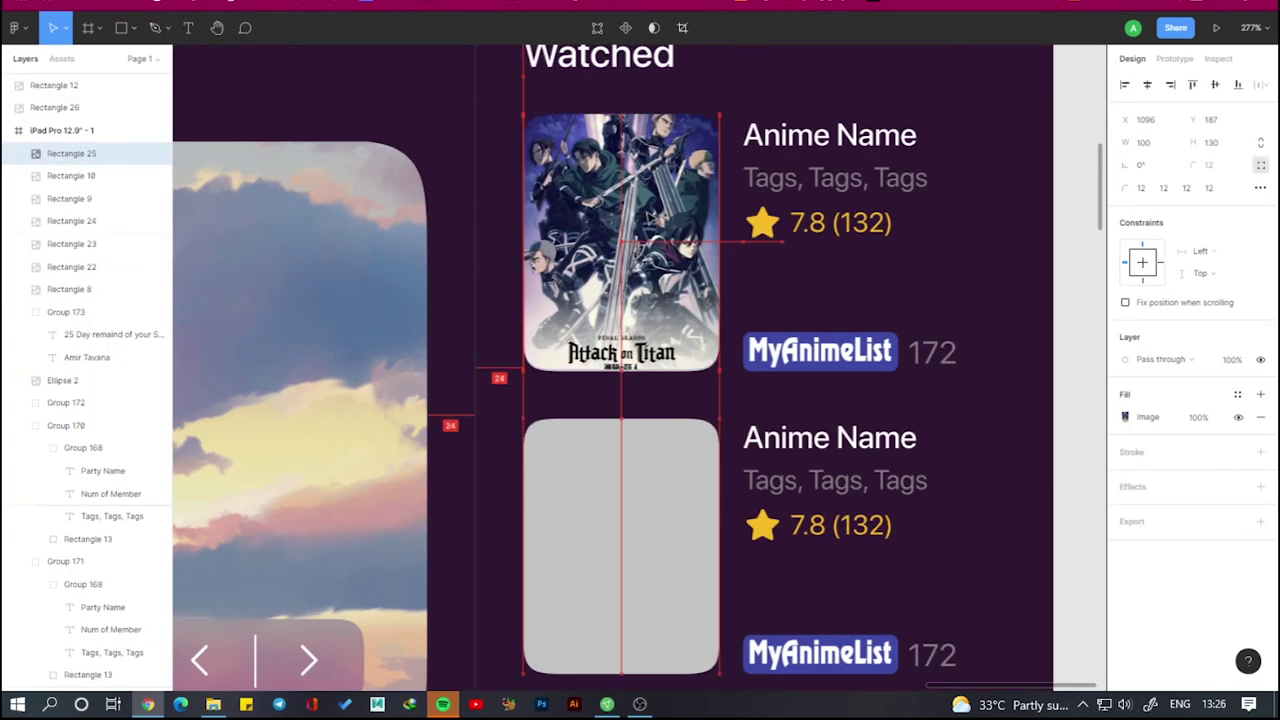
Place a poster image into the empty Watched slot
scroll(650, 300, "down", 5, "ctrl")
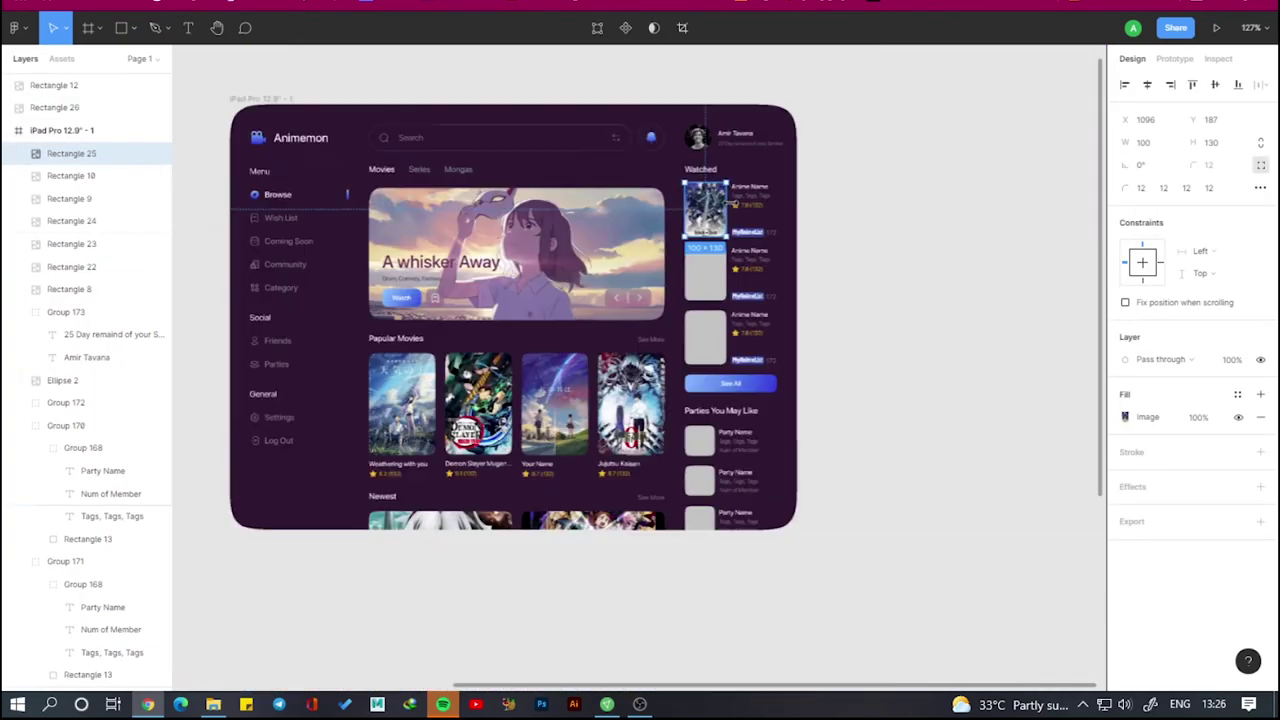
scroll(671, 357, "up", 5, "ctrl")
scroll(660, 345, "down", 5, "ctrl")
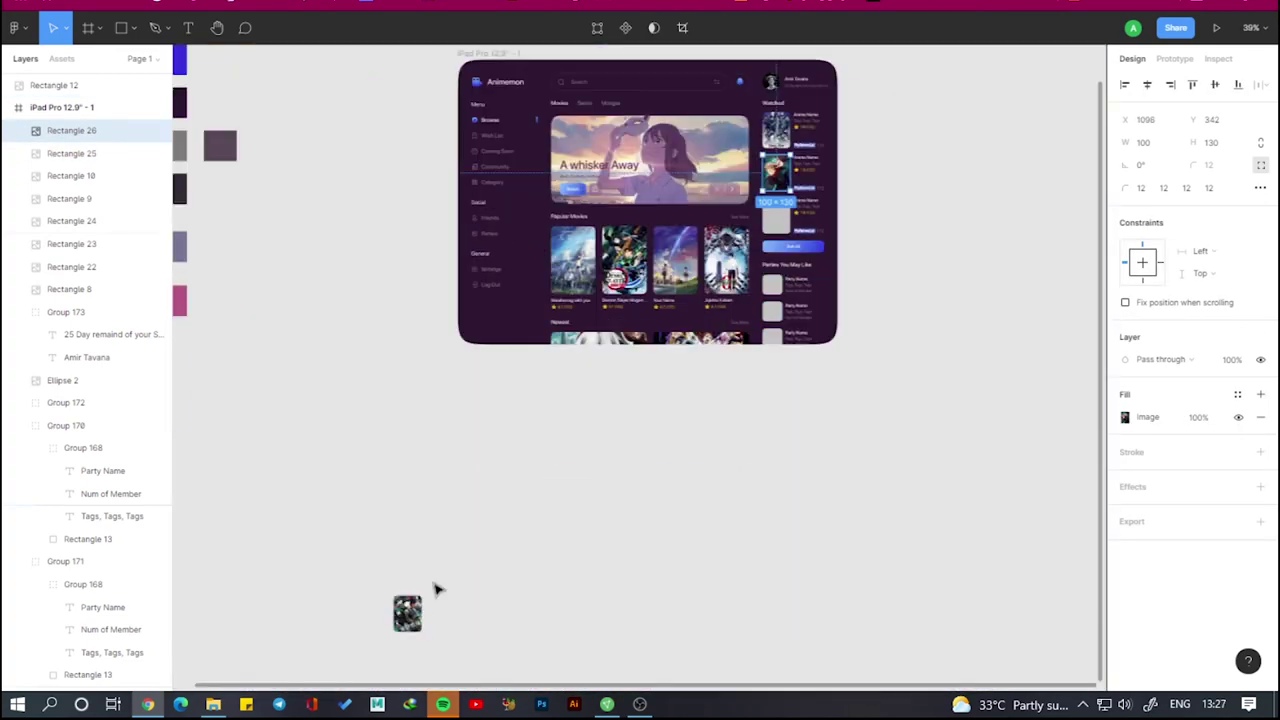
left_click(776, 218)
scroll(776, 218, "up", 8, "ctrl")
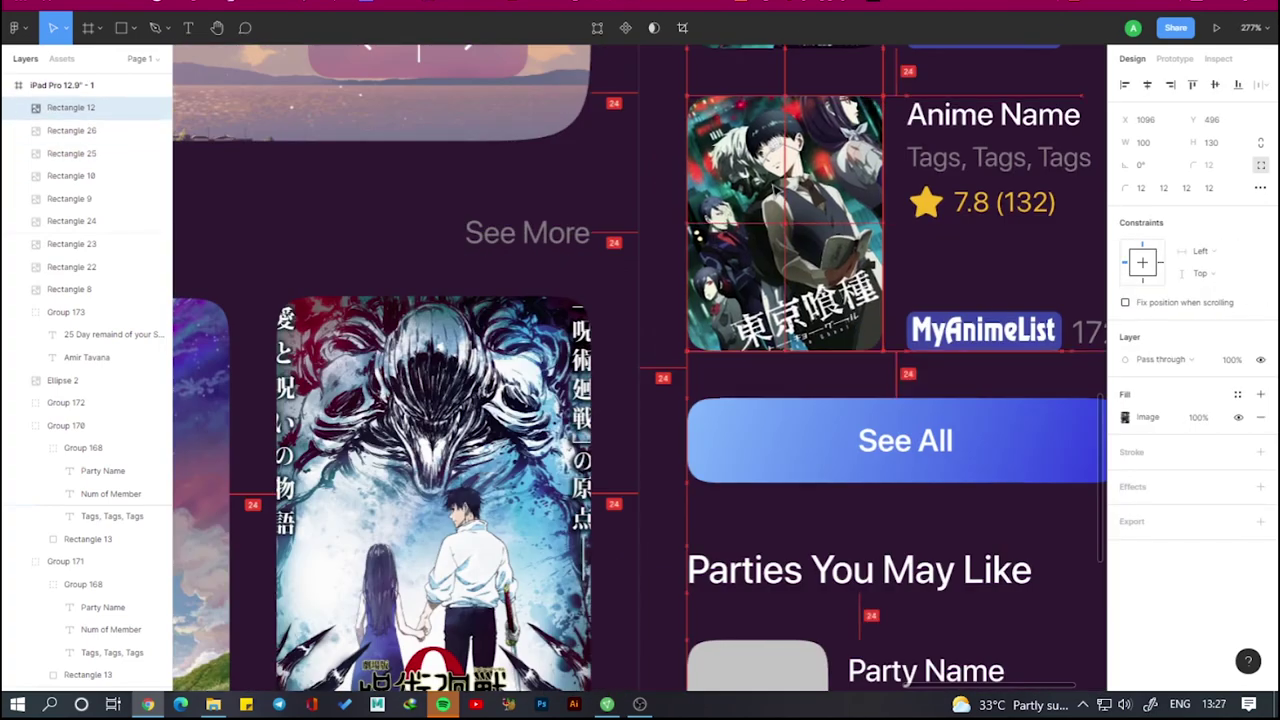
scroll(1020, 190, "down", 2, "ctrl")
left_click(1020, 190)
scroll(900, 200, "up", 3)
scroll(900, 200, "left", 1)
Retitle the Watched entries Attack on Titan S4, Jujutsu Kaisen S1 and Tokyo Ghoul
left_click(770, 163, "ctrl")
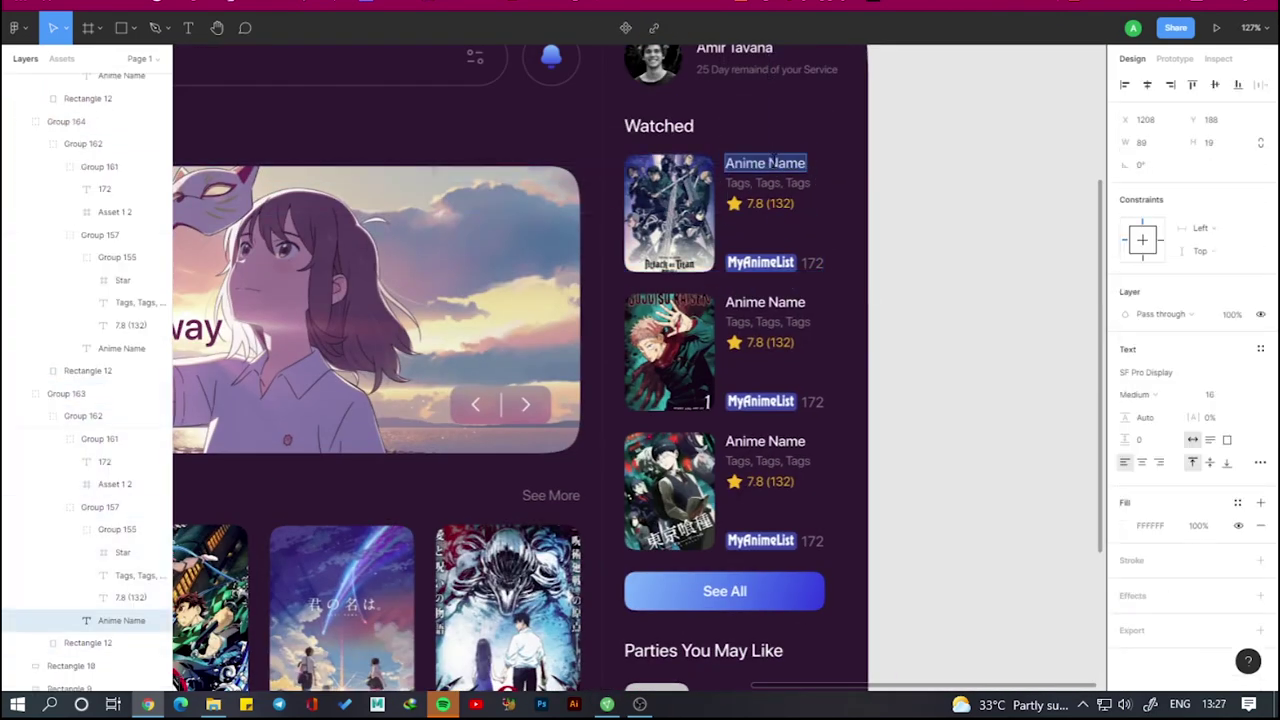
type("Attack on Titan")
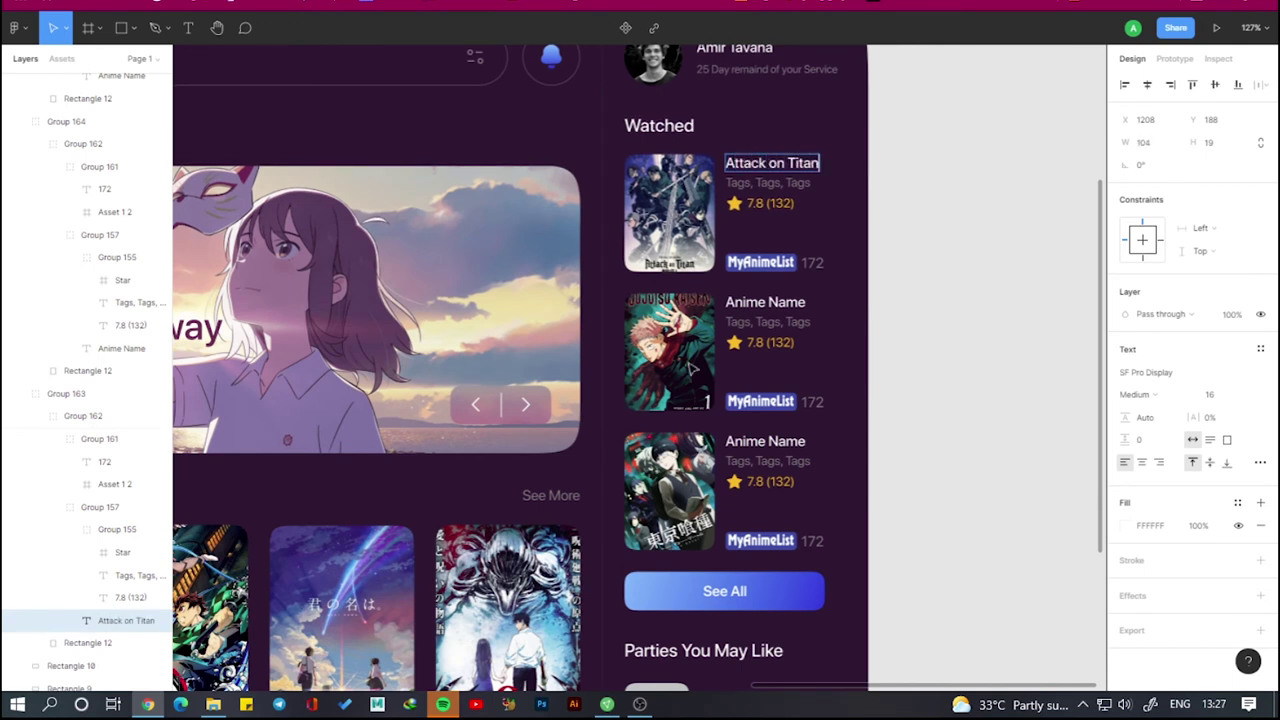
left_click(765, 302, "ctrl")
type("Jujutsu Kaisen S1")
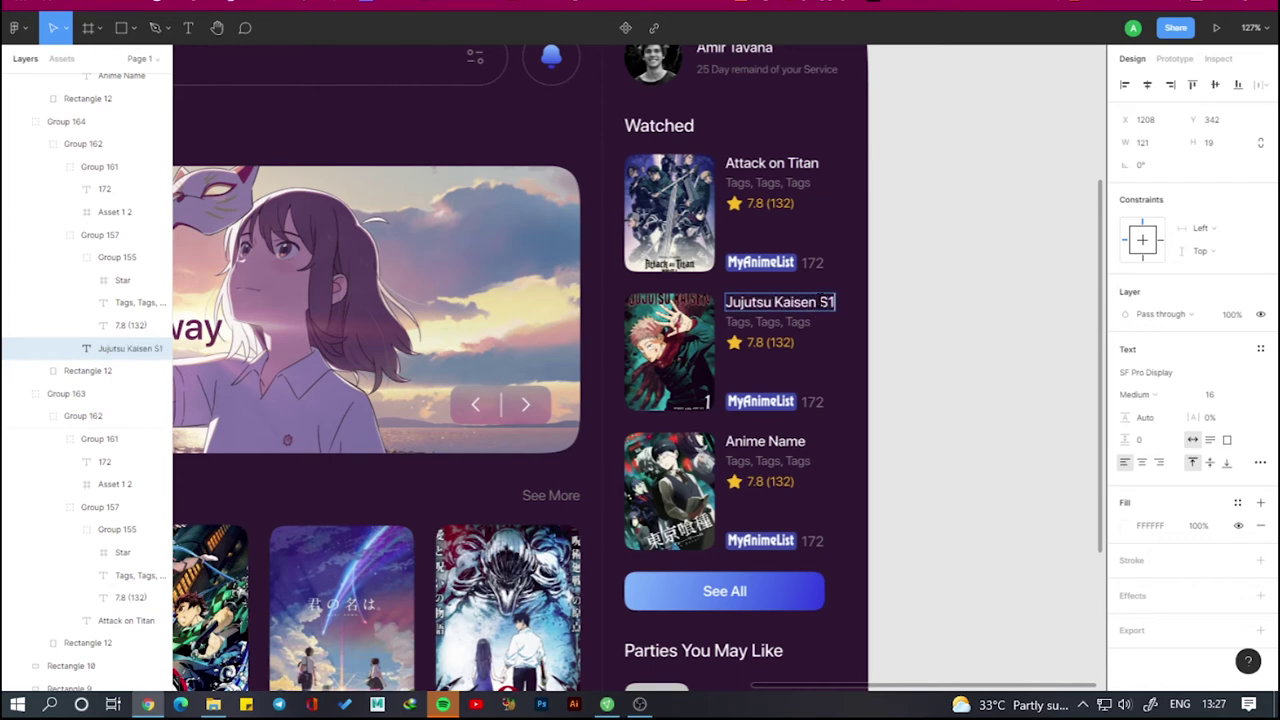
left_click(772, 163, "ctrl")
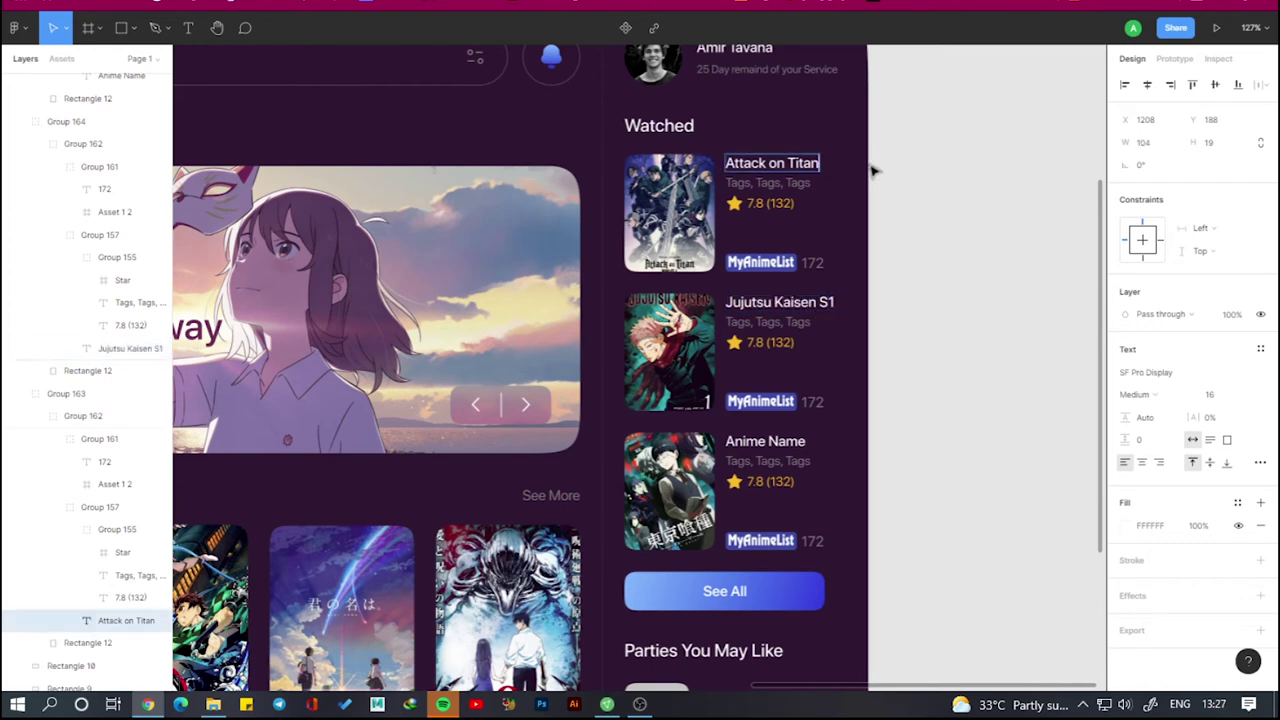
type("S4")
scroll(872, 172, "down", 2)
left_click(765, 372, "ctrl")
key("Return")
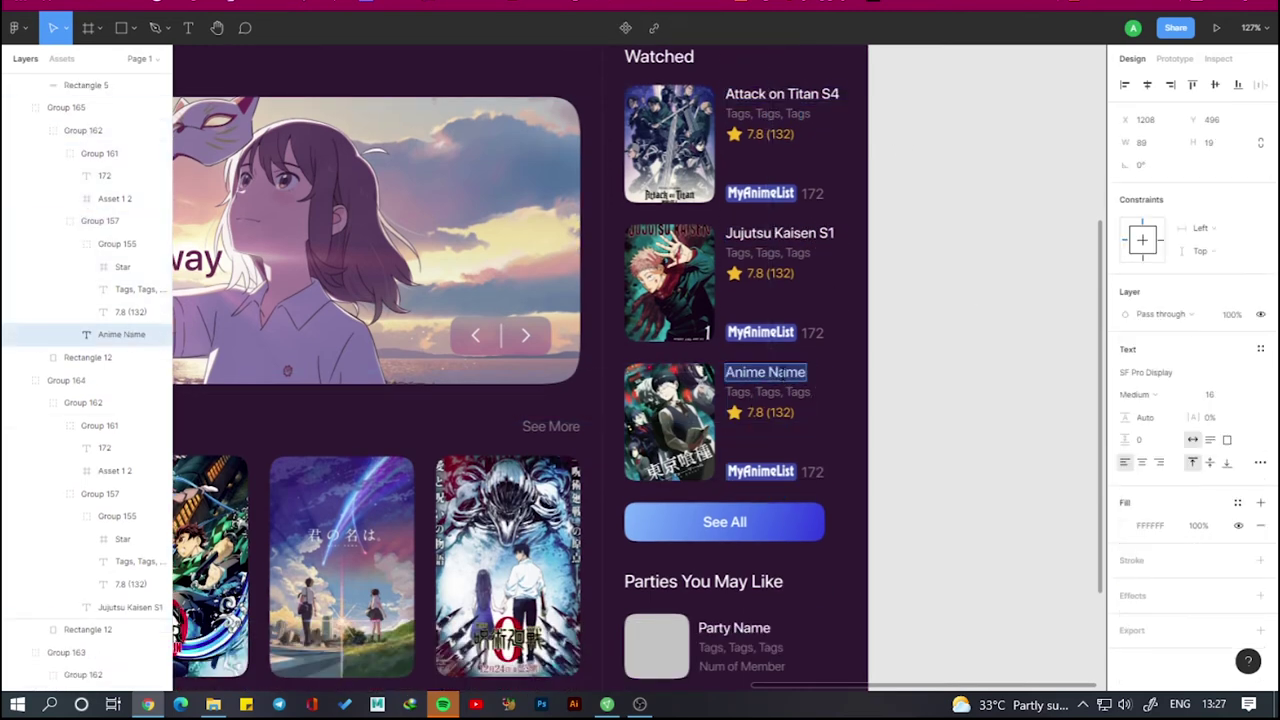
type("Tokyo Ghoul")
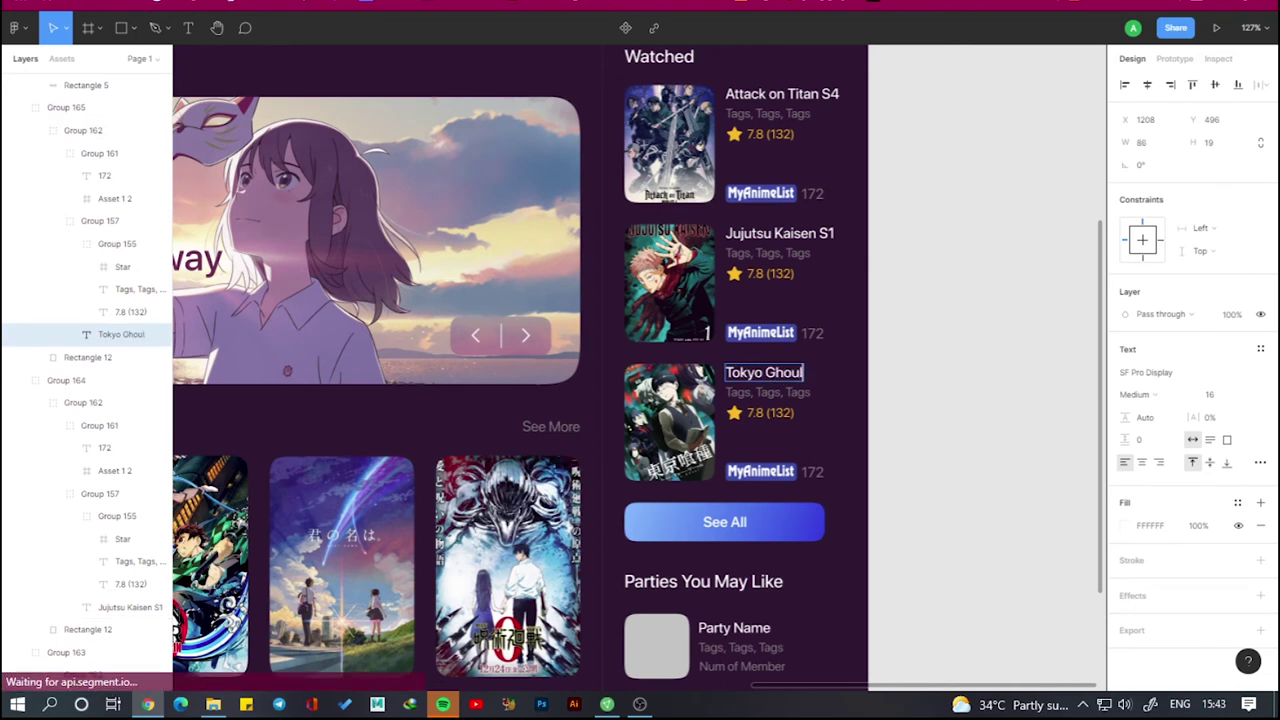
Edit the tag lines under Attack on Titan, Jujutsu Kaisen and Tokyo Ghoul
left_click(768, 113, "ctrl")
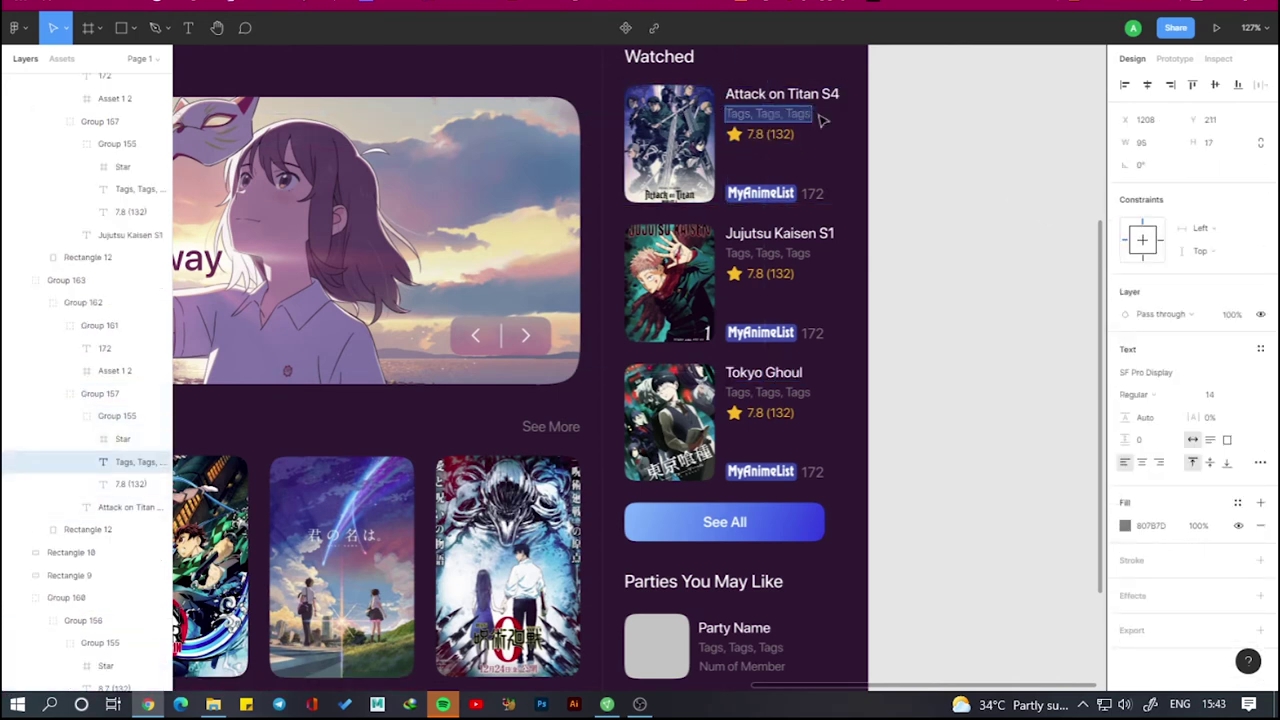
type("Apocaluptic, Dark")
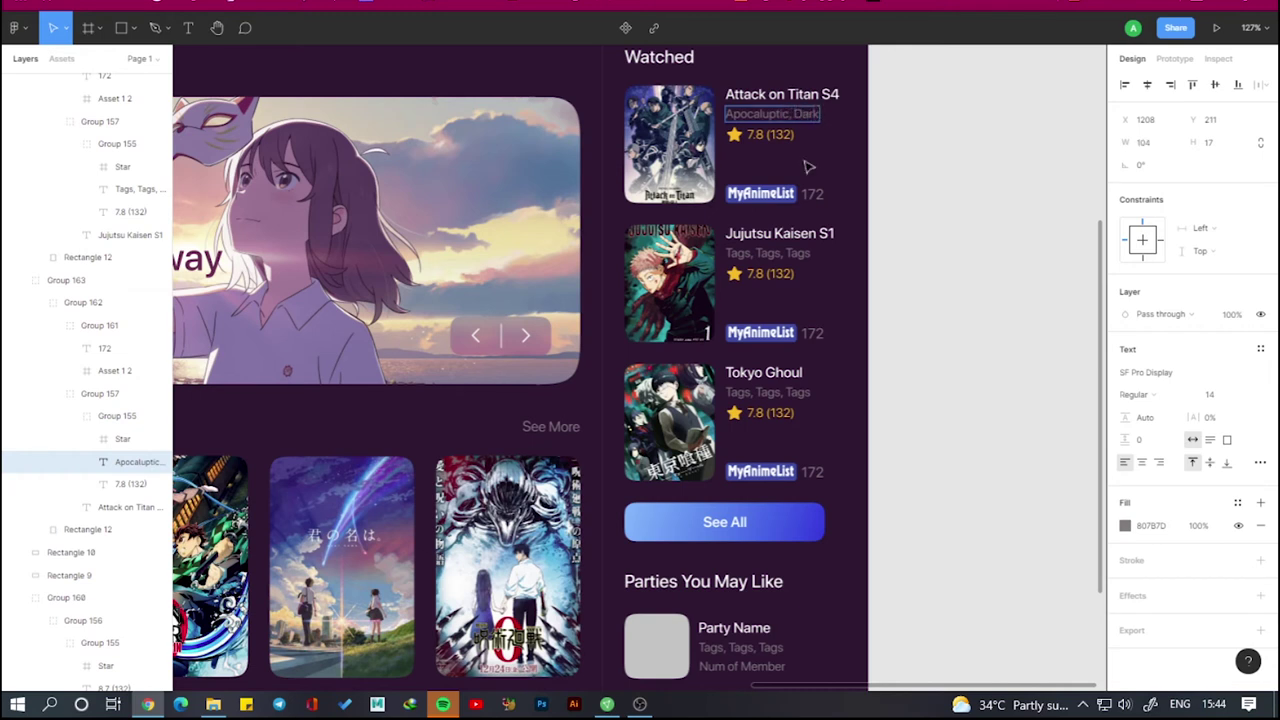
left_click(768, 253, "ctrl")
type("Dark, Supernatural")
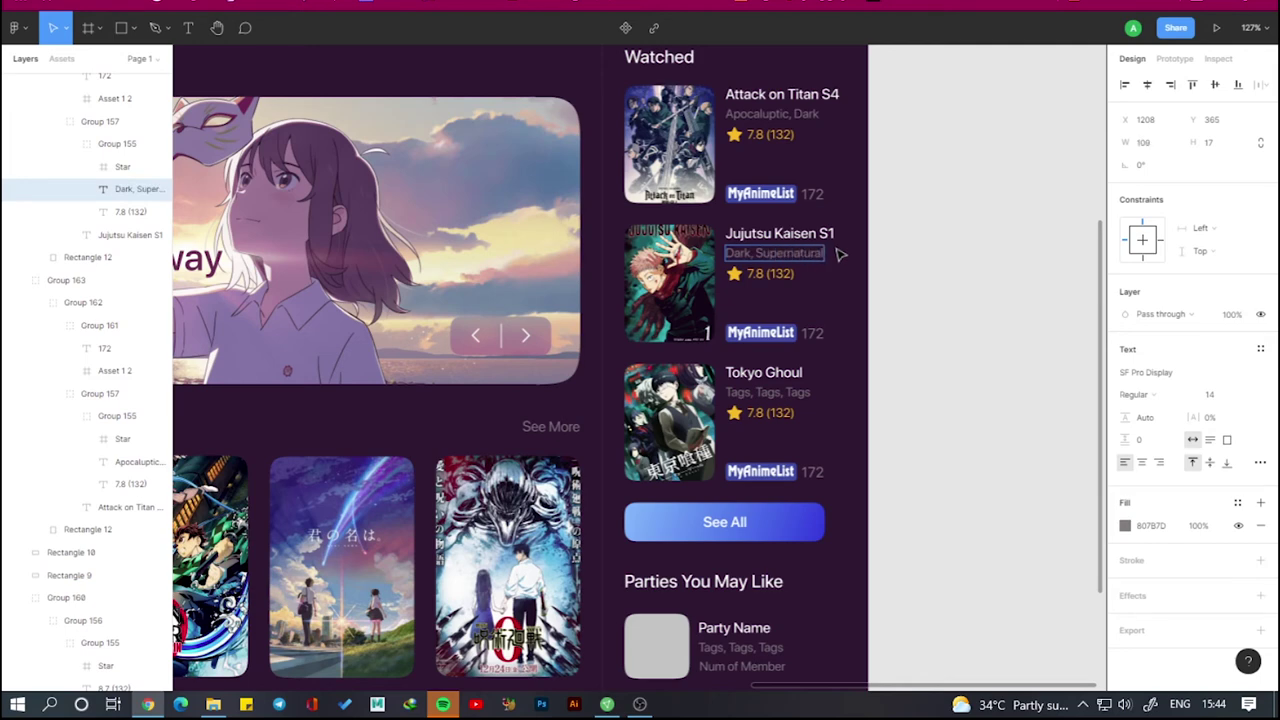
left_click(768, 392, "ctrl")
type("Dark, Supernatural")
Replace the 172 rank numbers with 1st, 13st and 142st
left_click(811, 193)
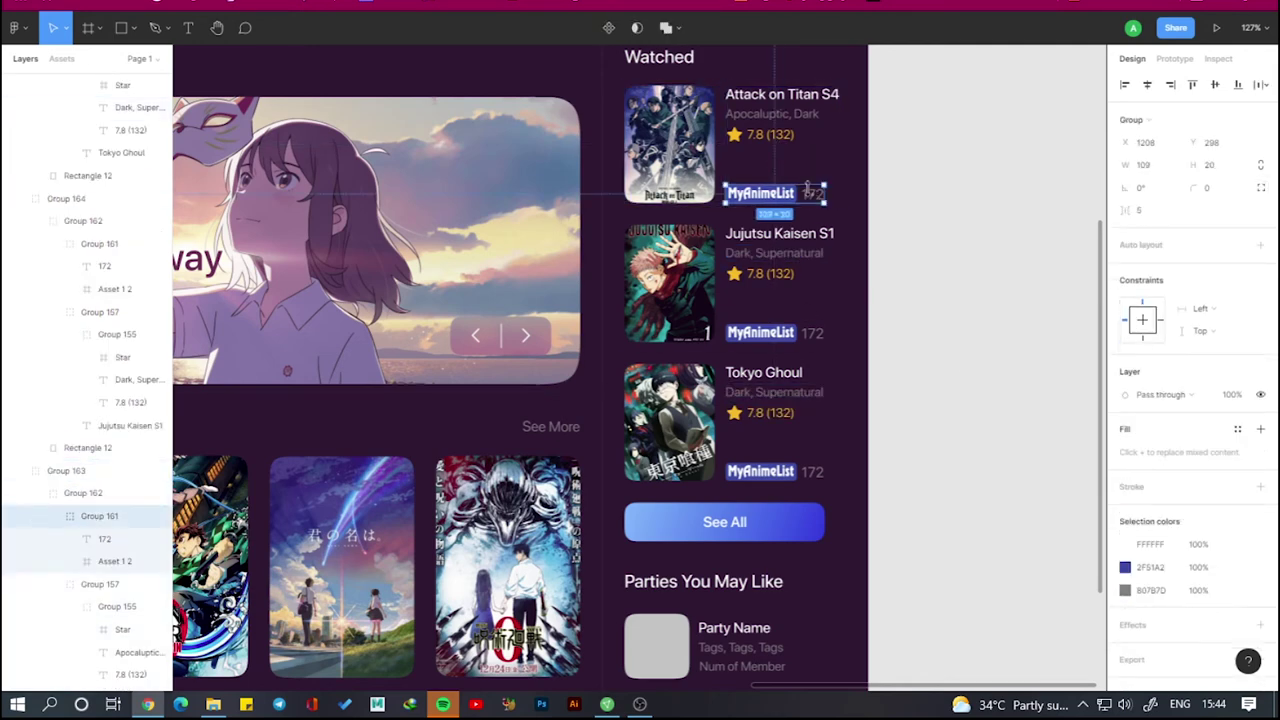
double_click(811, 193)
type("1st")
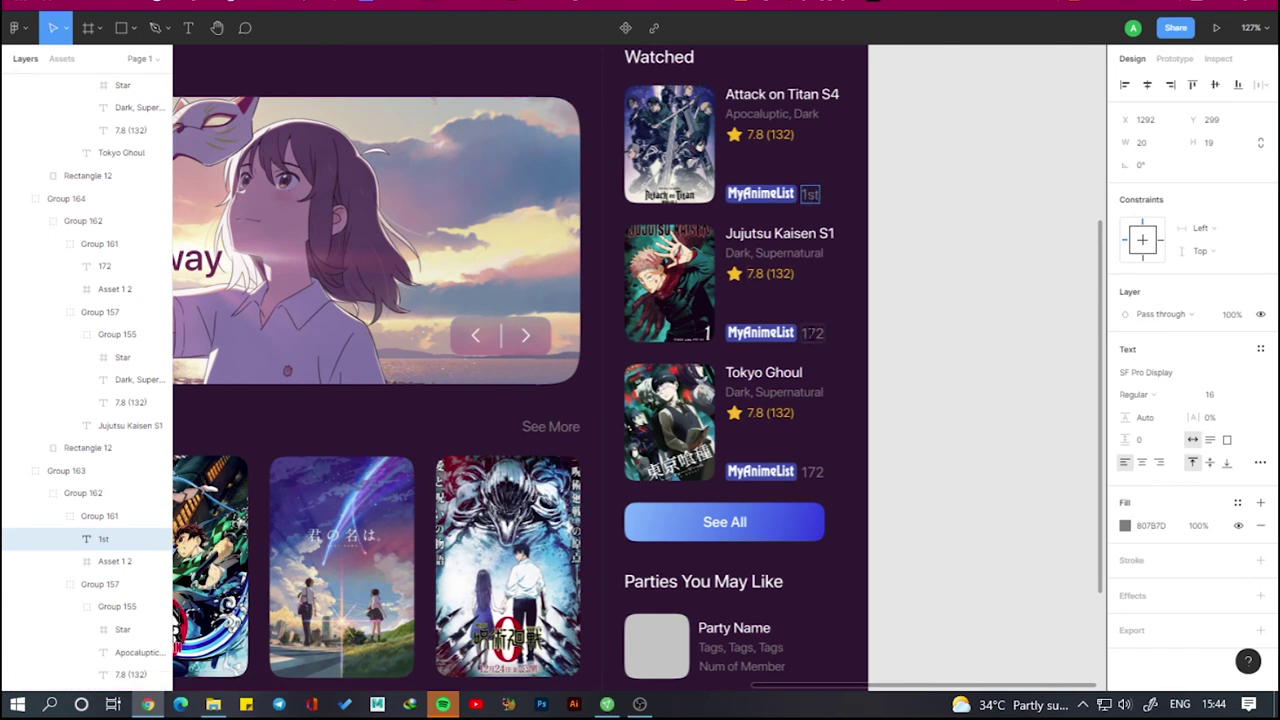
left_click(811, 332, "ctrl")
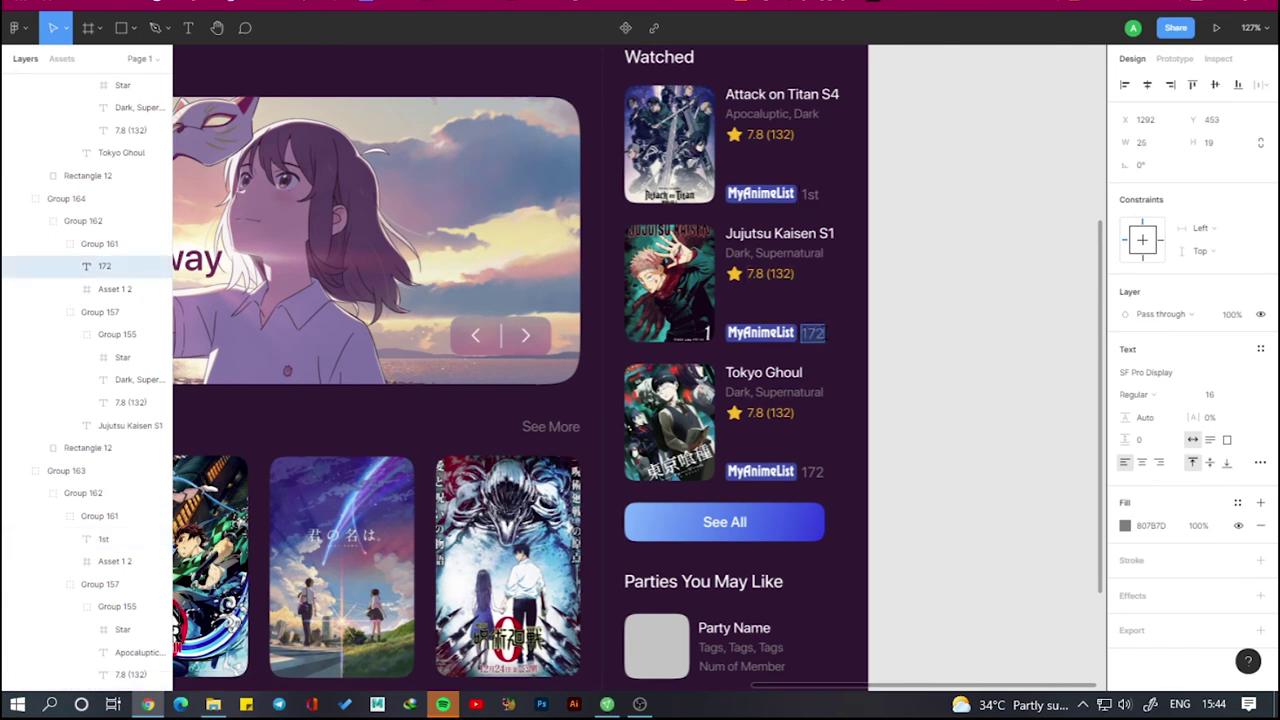
left_click(809, 195, "ctrl")
type("Rank")
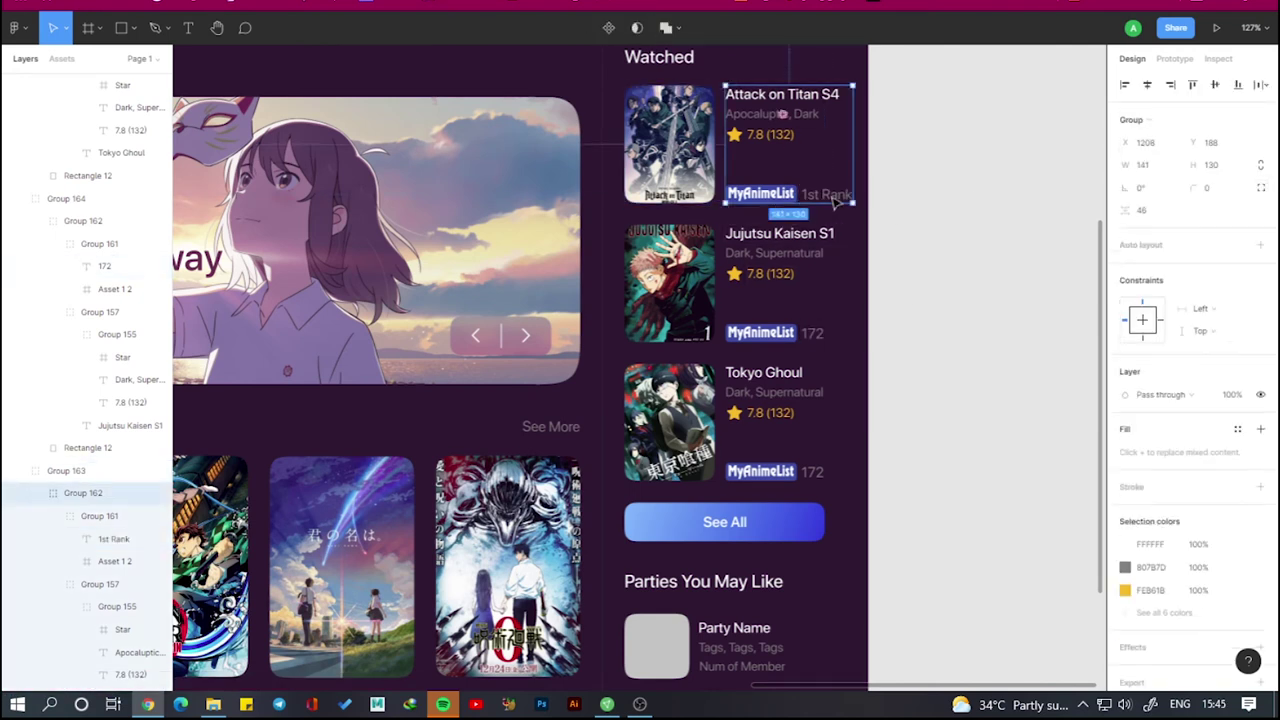
double_click(826, 195)
left_click(870, 195)
left_click(811, 332, "ctrl")
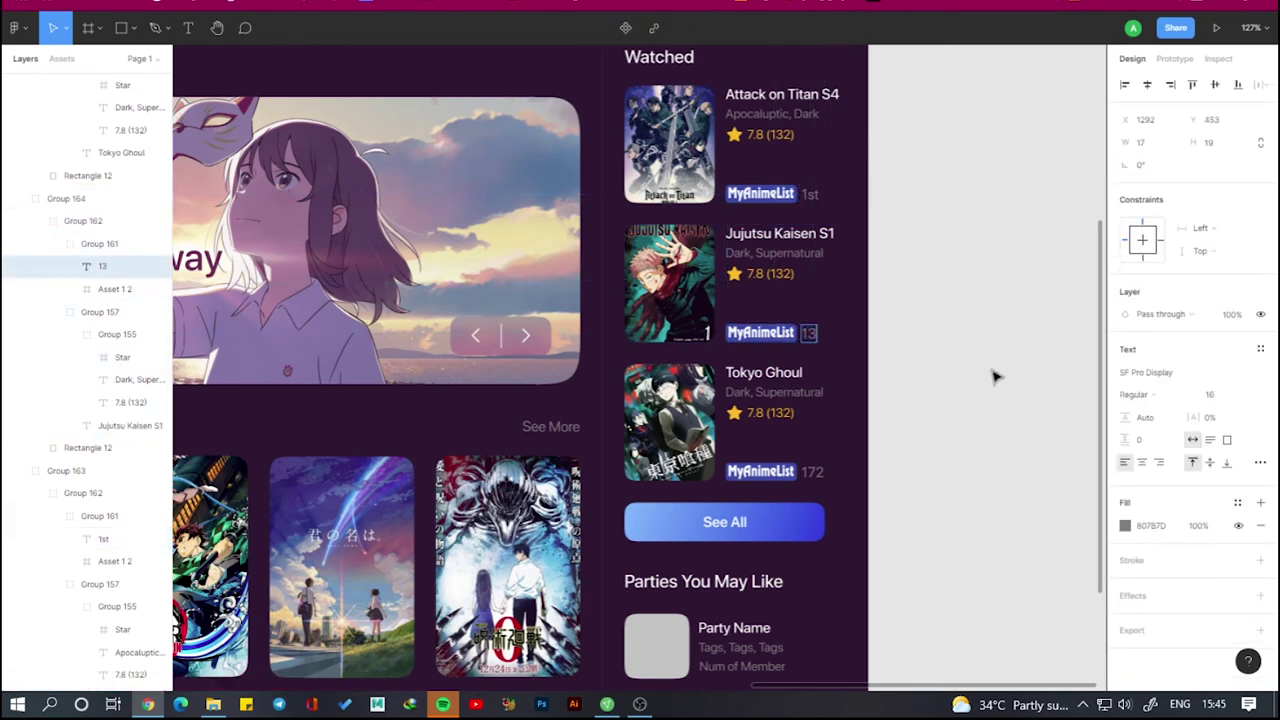
left_click(812, 471)
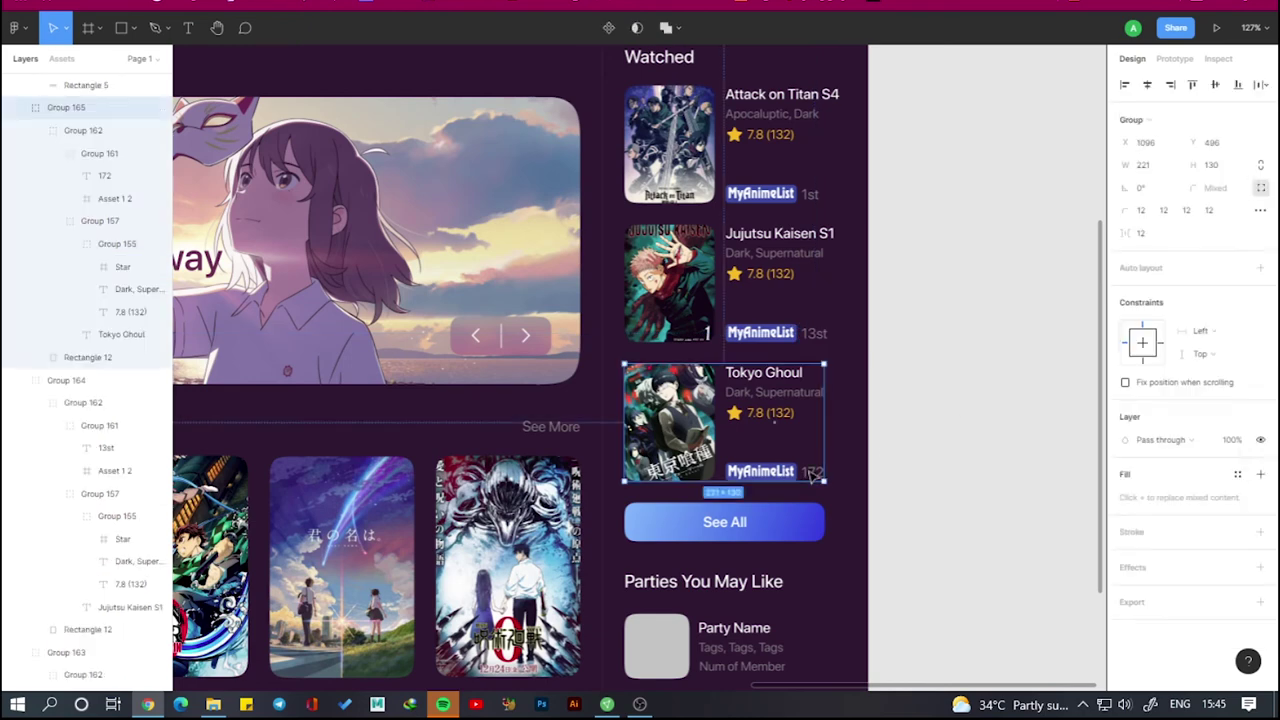
left_click(895, 474)
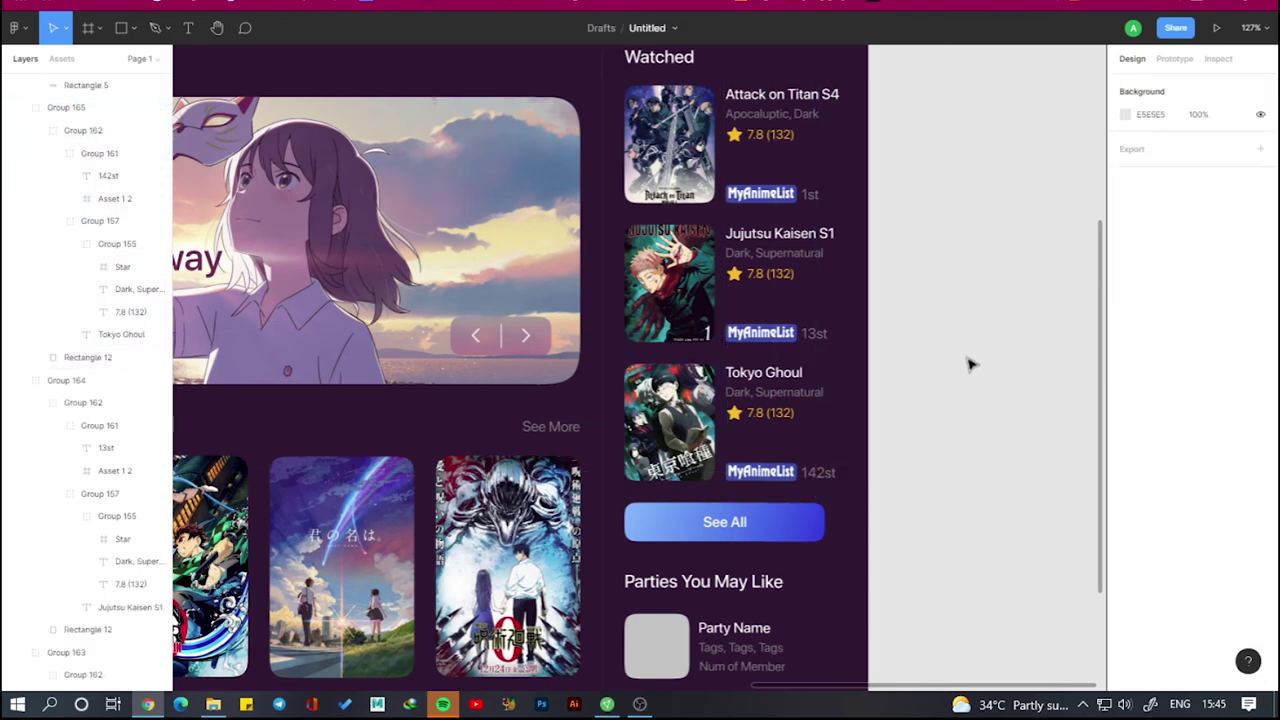
scroll(969, 363, "down", 3)
Fill the first party thumbnail with a red photo from an Unsplash 'anime' search
left_click(820, 405)
right_click(818, 594)
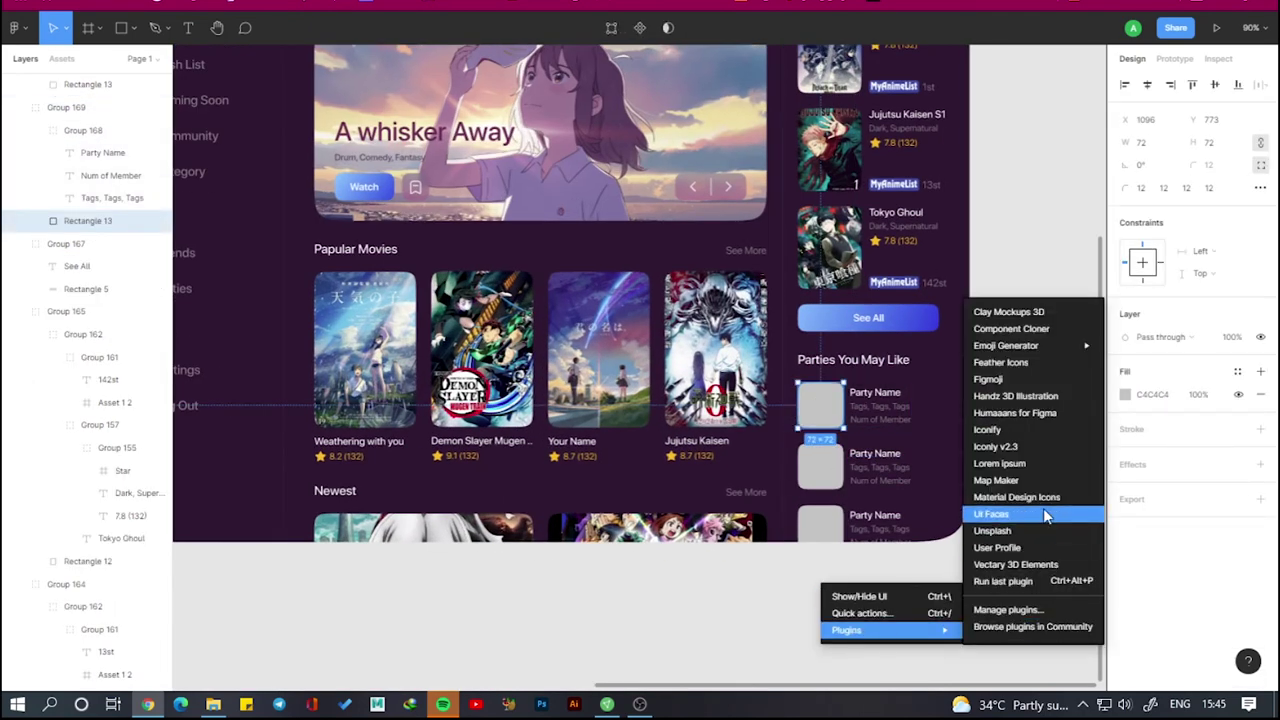
right_click(822, 405)
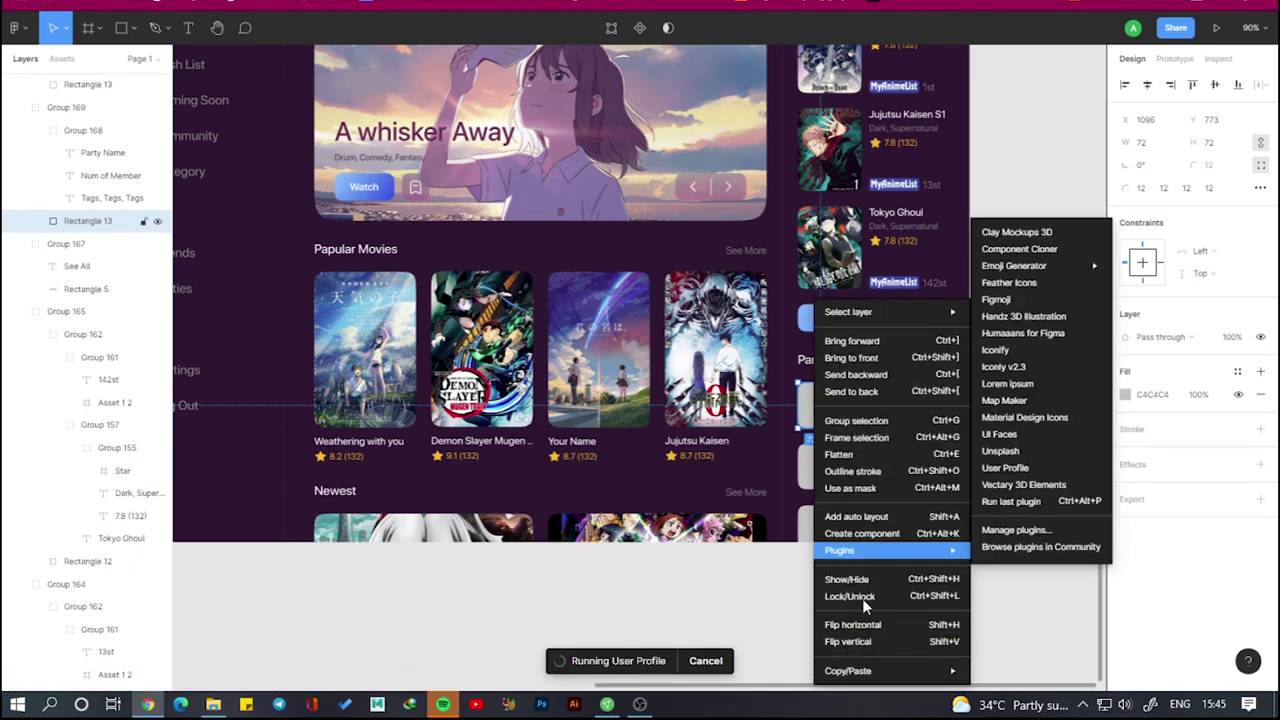
key("Escape")
right_click(816, 394)
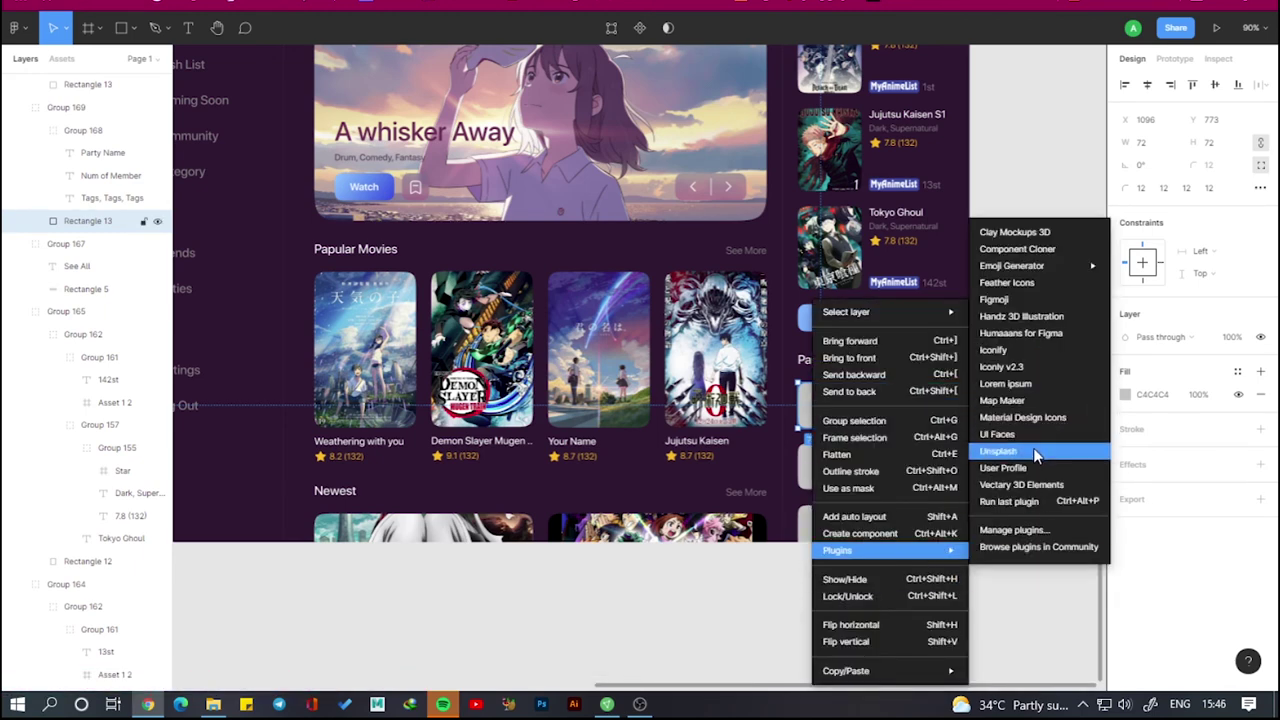
left_click(1036, 455)
type("anime")
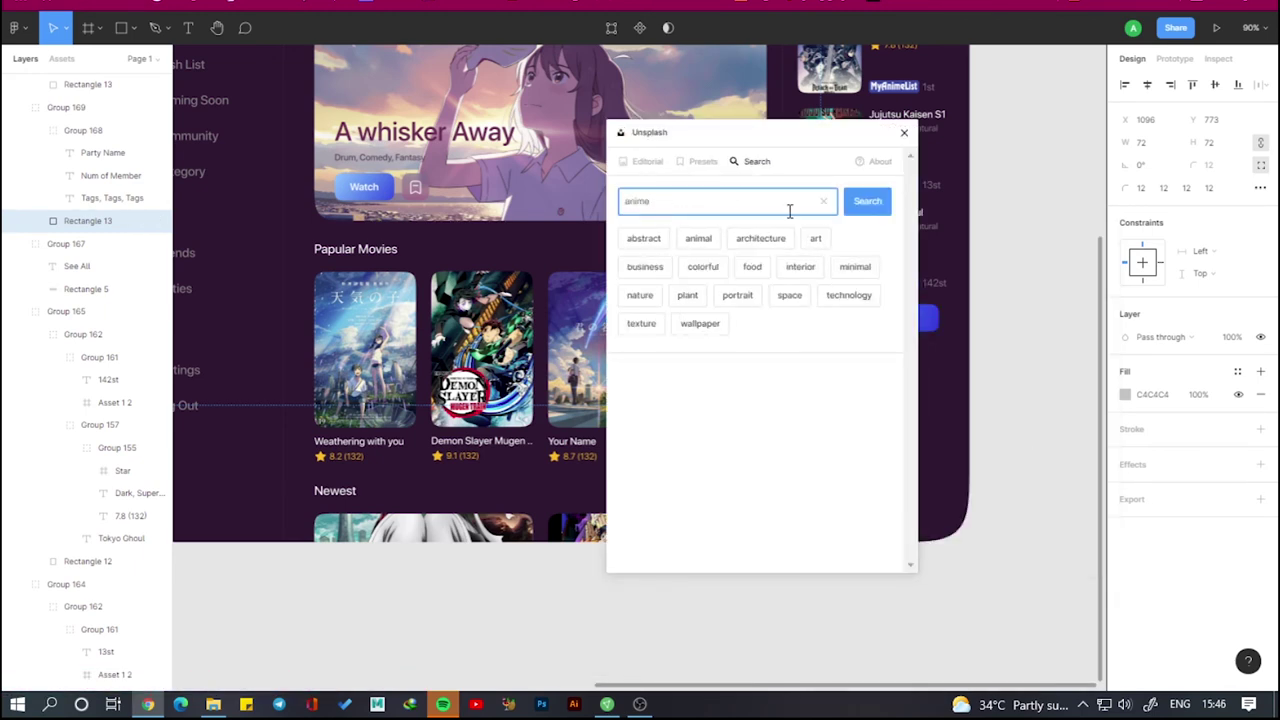
key("Return")
left_click_drag(800, 132, 523, 116)
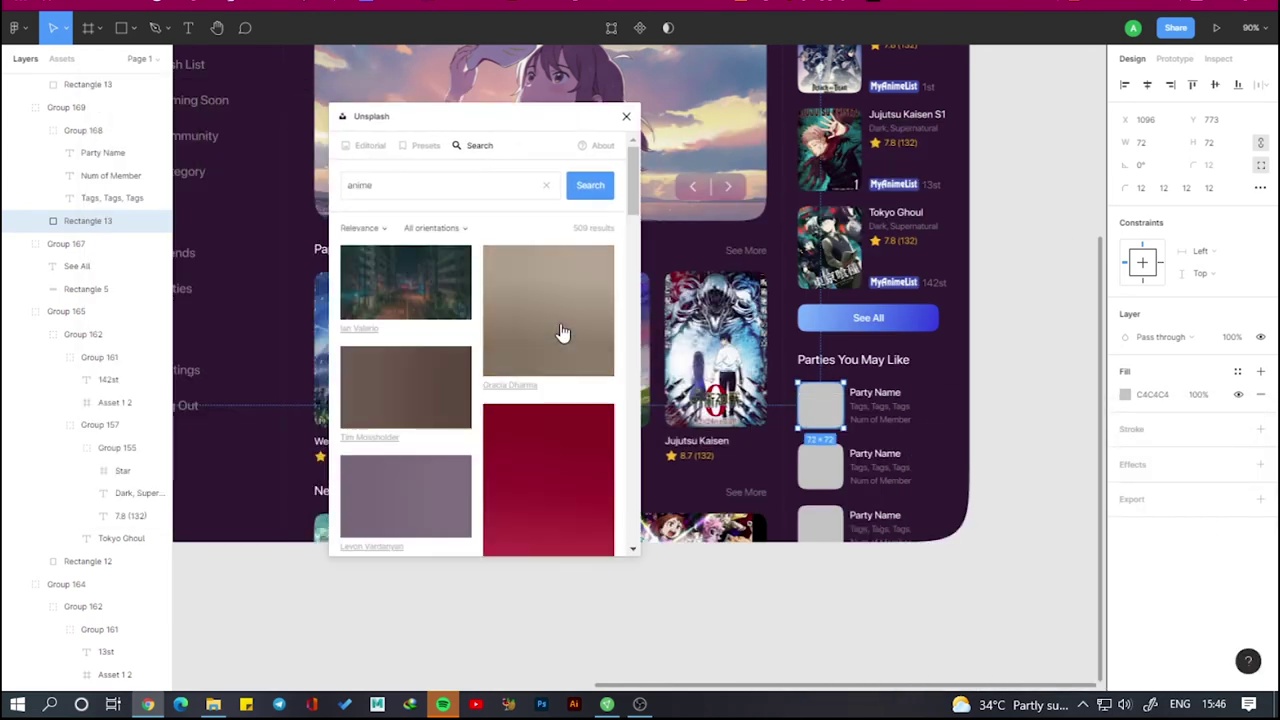
scroll(563, 333, "down", 3)
left_click(566, 335)
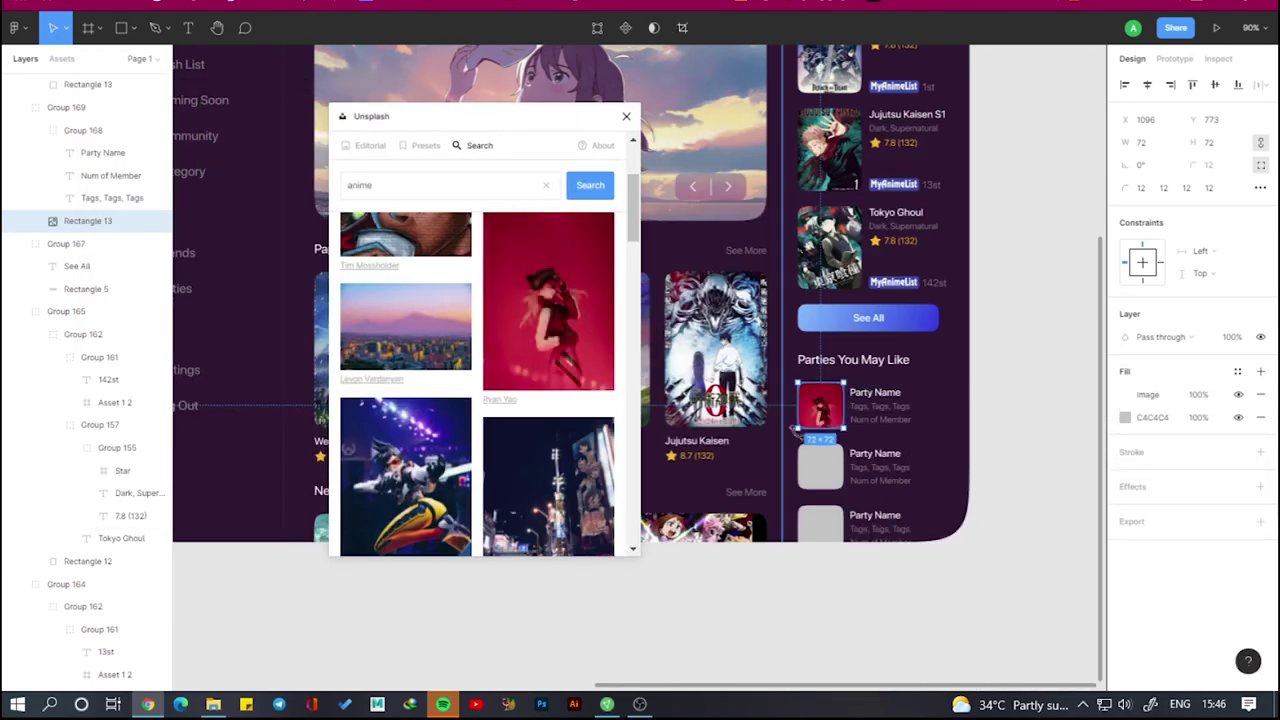
Fill the second party thumbnail with the Totoro photo
left_click(820, 465)
scroll(551, 420, "down", 5)
scroll(551, 420, "down", 5)
scroll(500, 450, "down", 2)
left_click(434, 480)
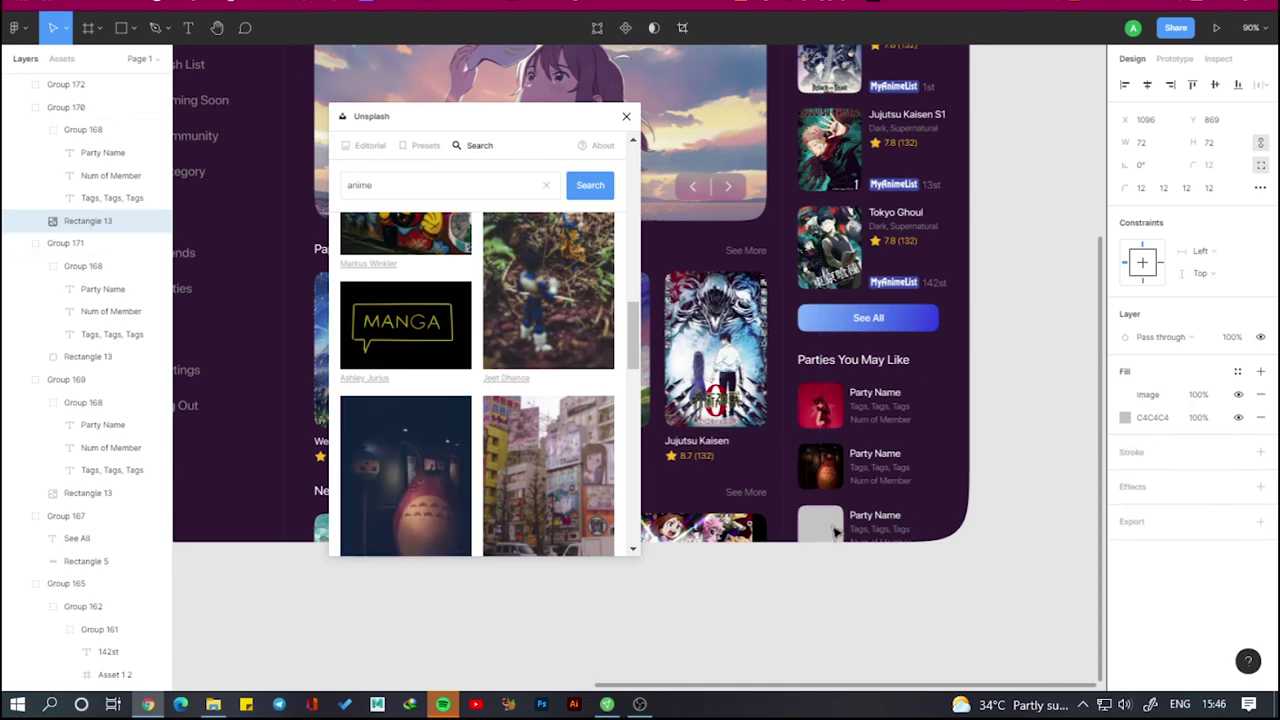
Fill the third party thumbnail with a portrait photo
left_click(820, 522)
scroll(543, 409, "up", 2)
scroll(543, 409, "up", 5)
scroll(543, 409, "up", 5)
scroll(465, 410, "up", 5)
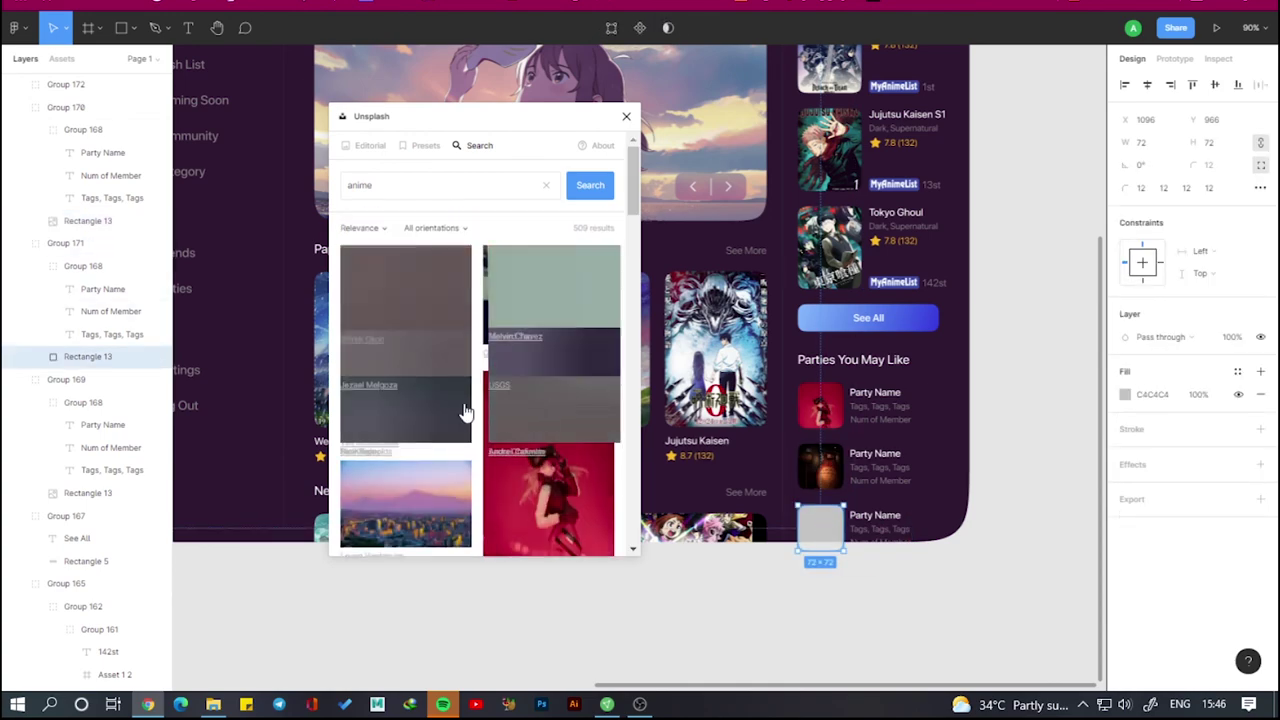
scroll(448, 289, "down", 1)
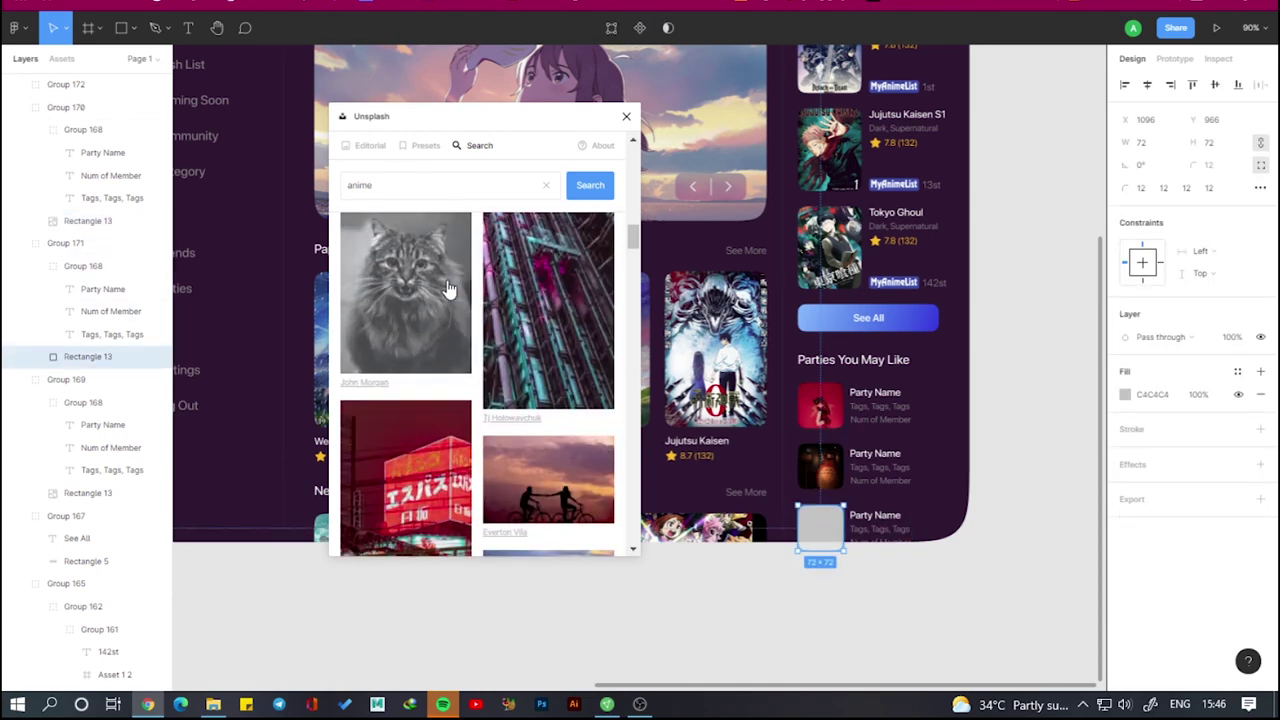
scroll(448, 289, "down", 3)
scroll(448, 289, "down", 3)
scroll(448, 289, "down", 3)
scroll(448, 289, "down", 3)
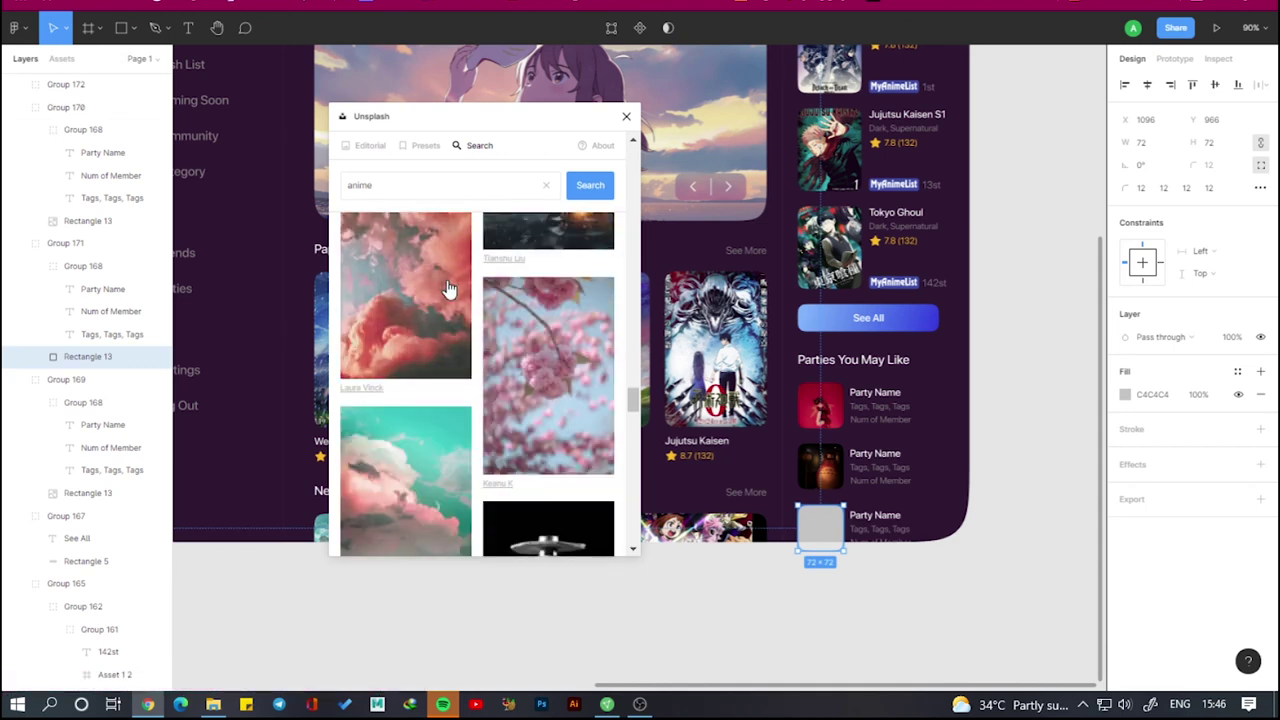
scroll(448, 289, "up", 10)
left_click(549, 345)
Rename the first party Weebs and edit its tags line
left_click(626, 116)
left_click(880, 392)
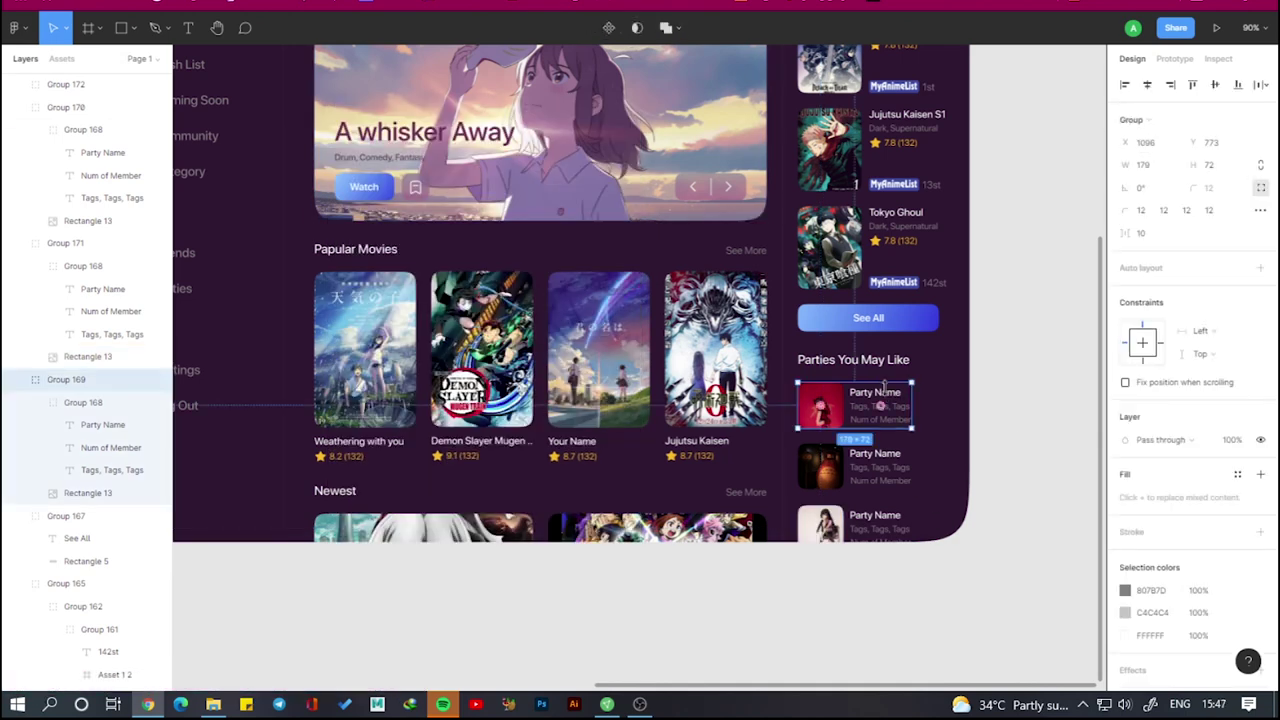
double_click(880, 392)
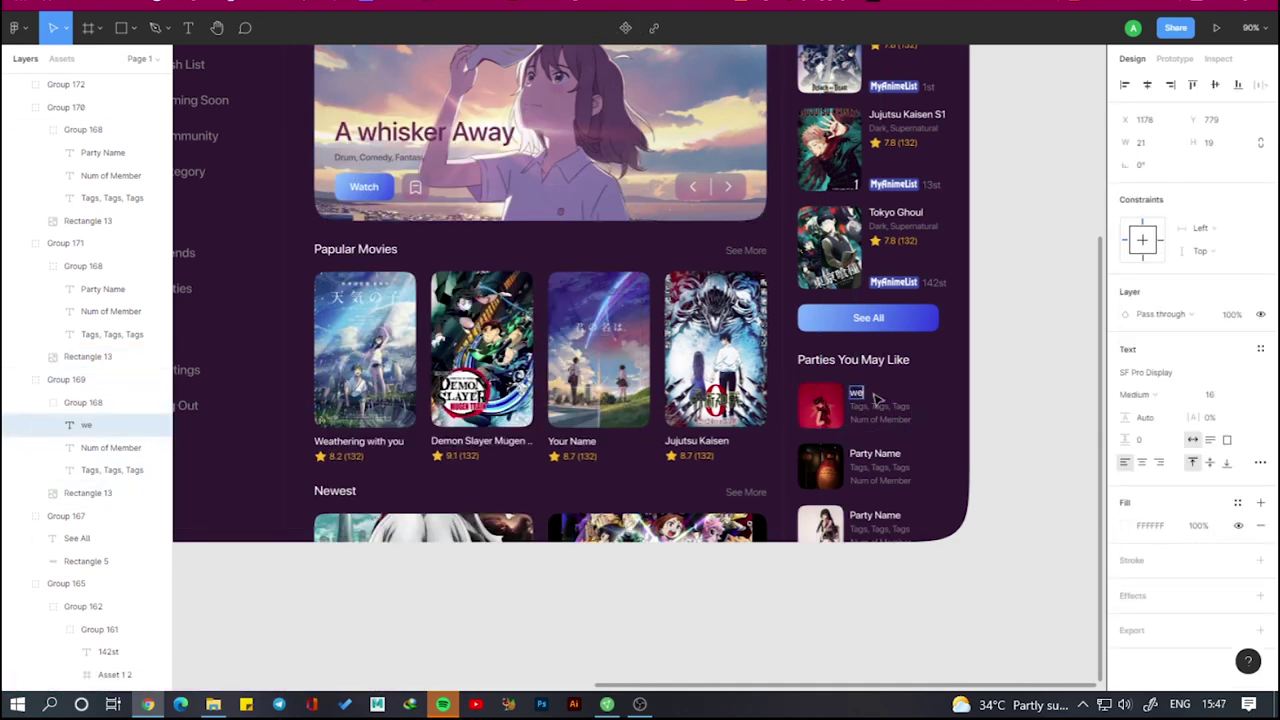
double_click(880, 406)
type("monga")
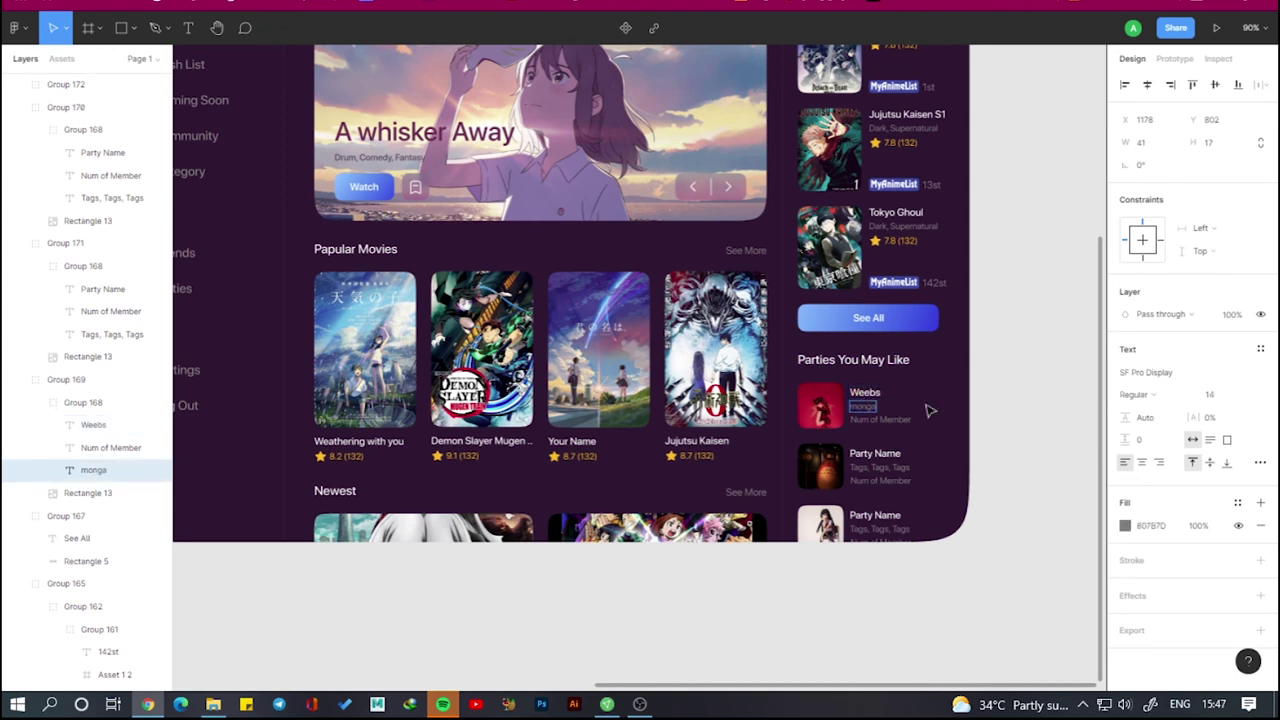
type("Monga, Anime")
Name the second party 'Anime meme' with tags 'Fun, Meme'
left_click(856, 455)
key("Return")
type("Anime m")
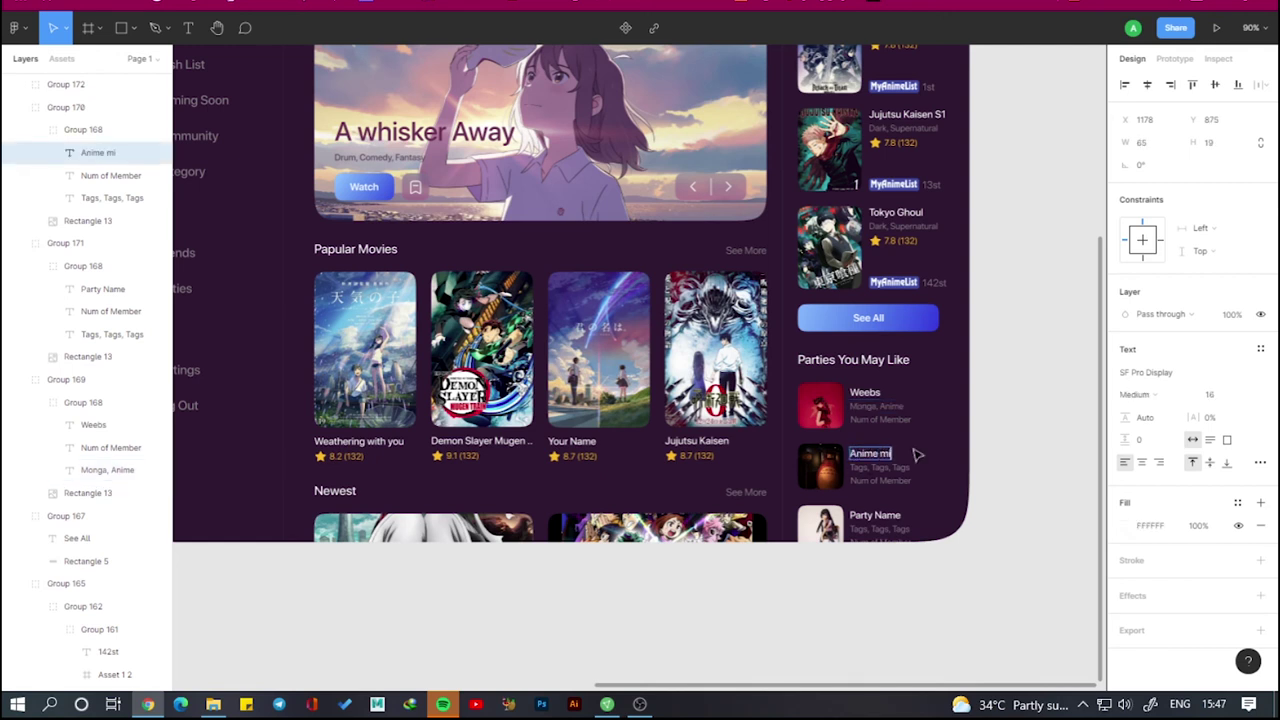
type("eme")
key("Escape")
key("Tab")
key("Return")
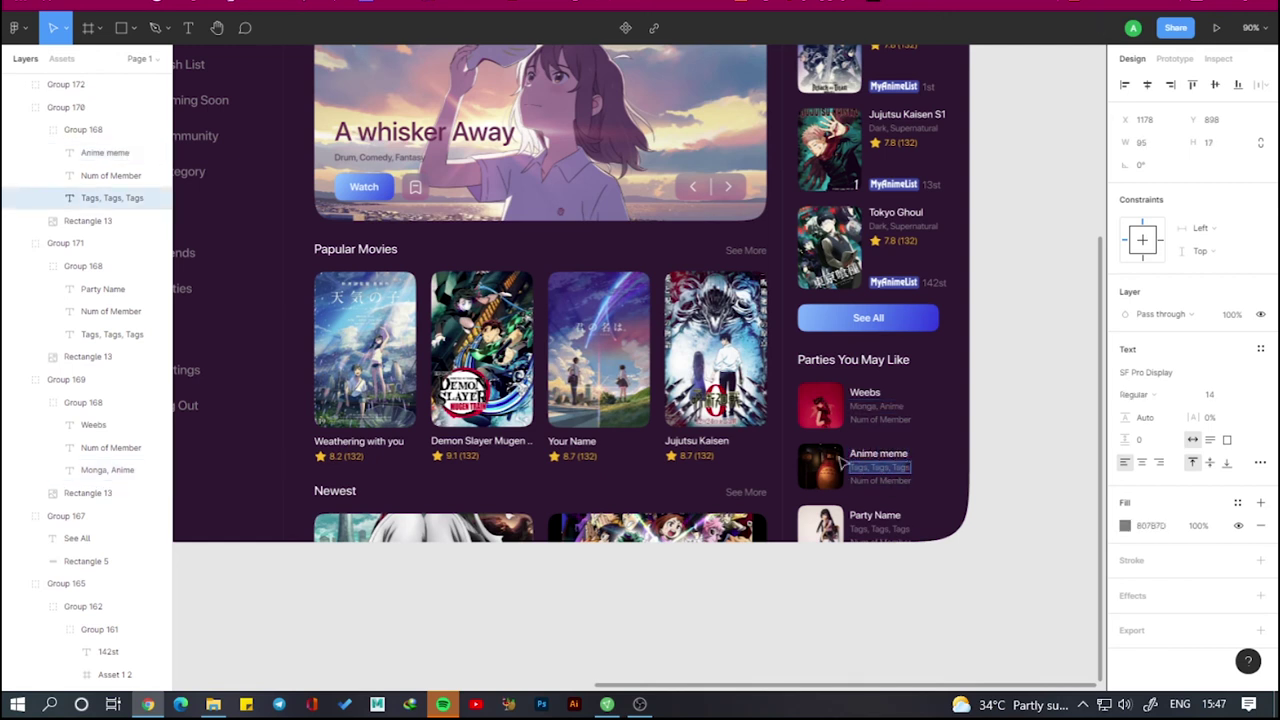
type("Fun, M")
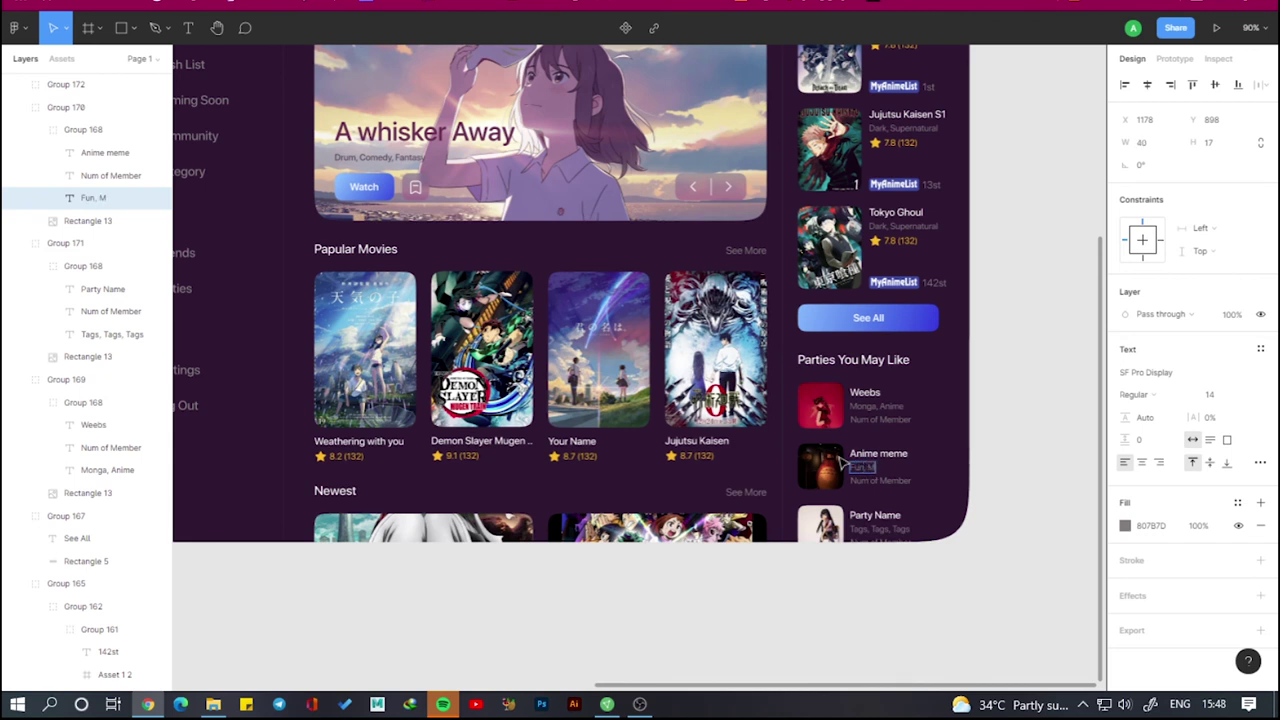
type("eme")
key("BackSpace")
Name the third party 'Iranian Otaku' with tags 'Shonen, Action'
left_click(870, 520)
double_click(875, 515)
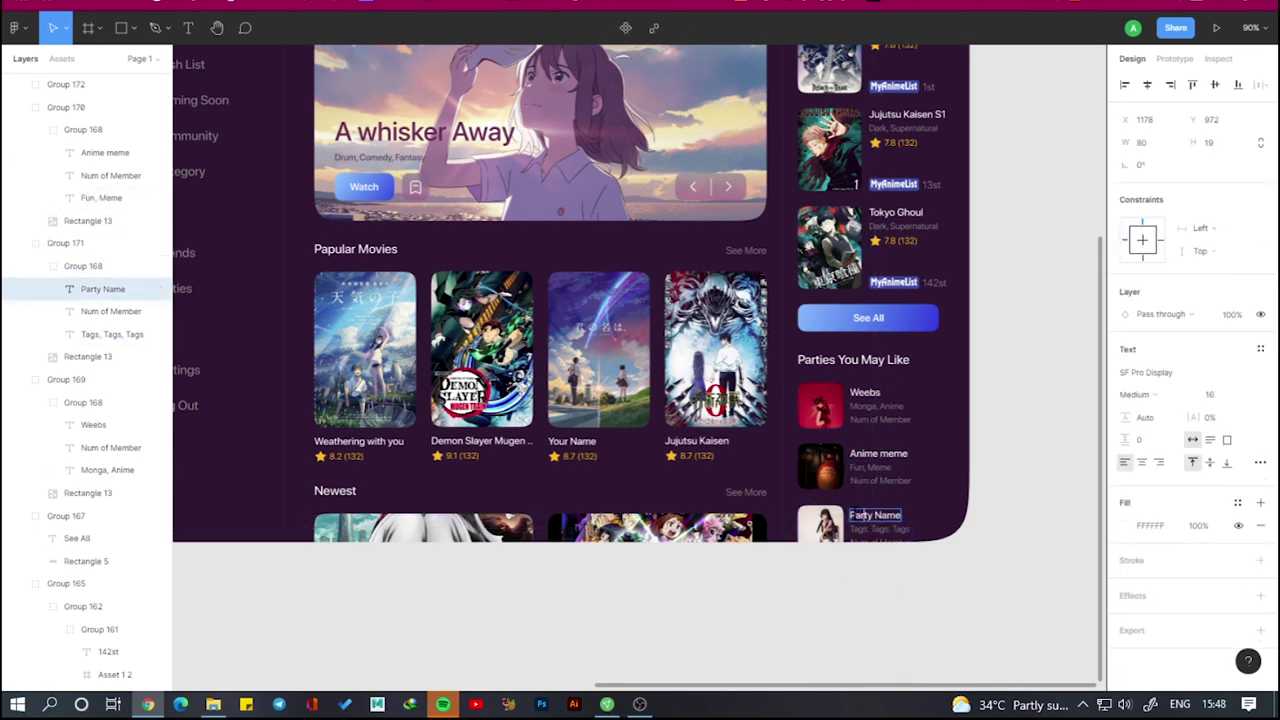
type("Iranian Otak")
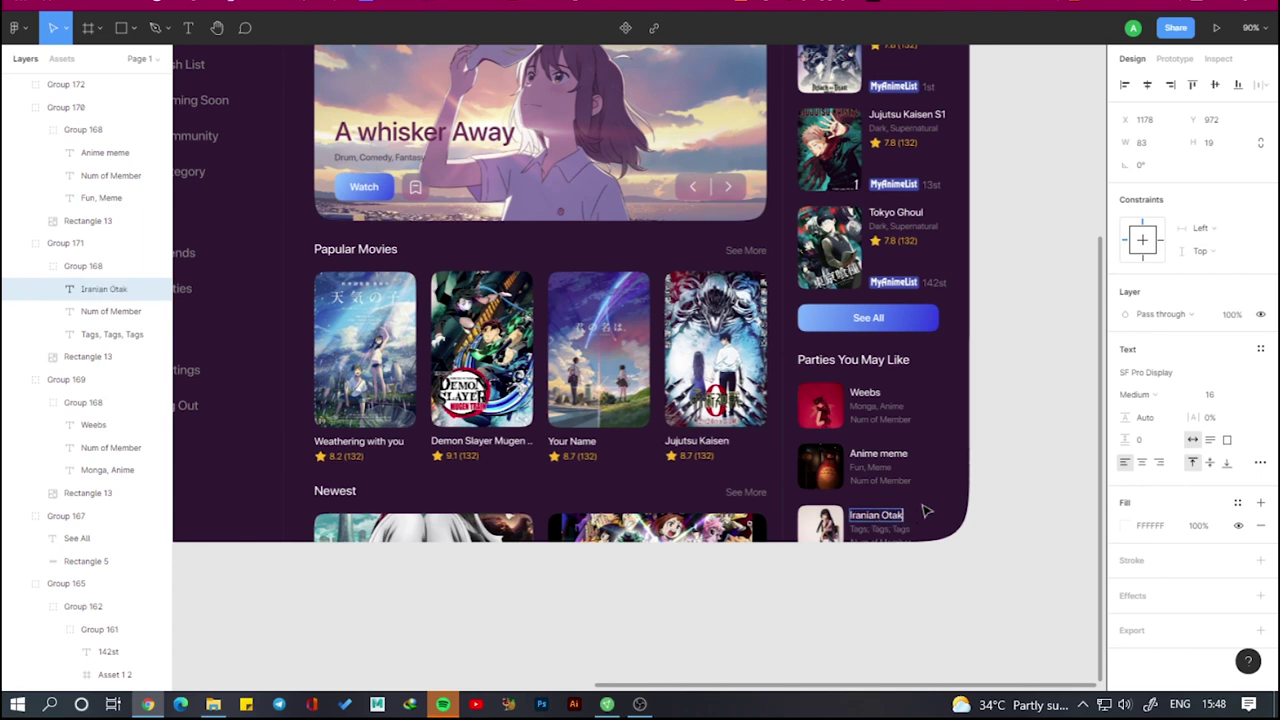
type("u")
key("Escape")
key("Tab")
key("Return")
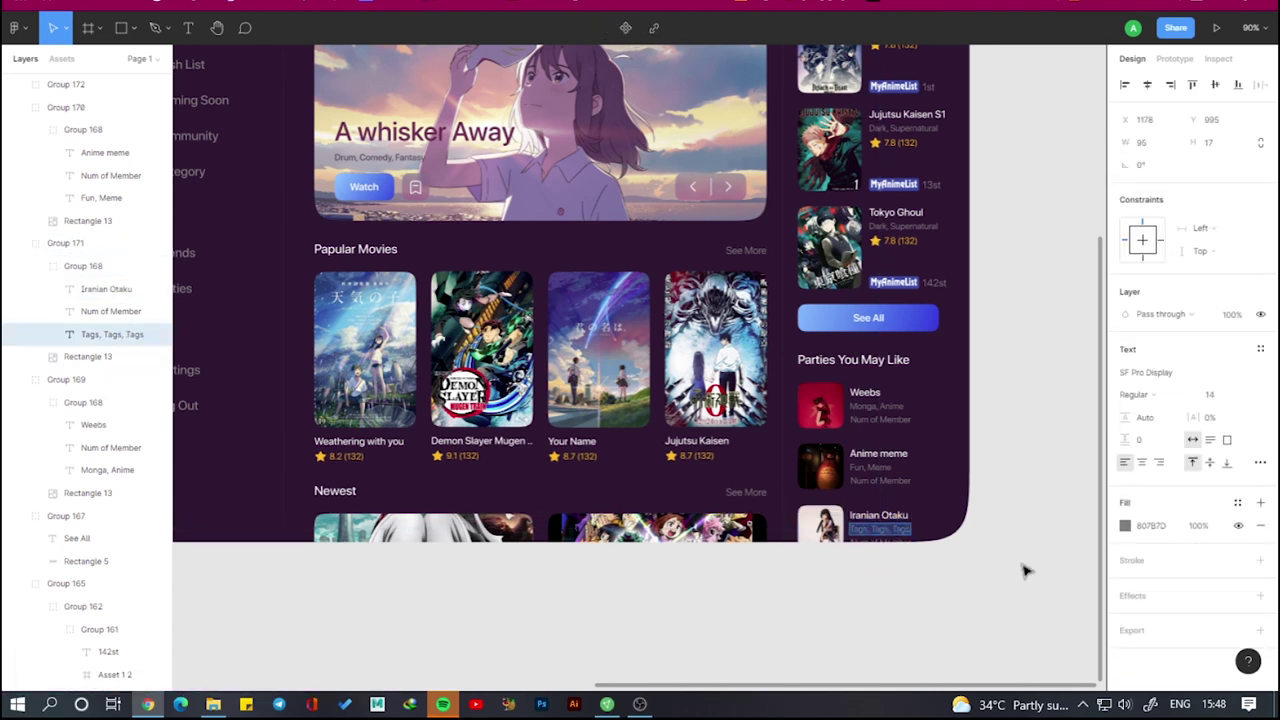
type("Shonen,")
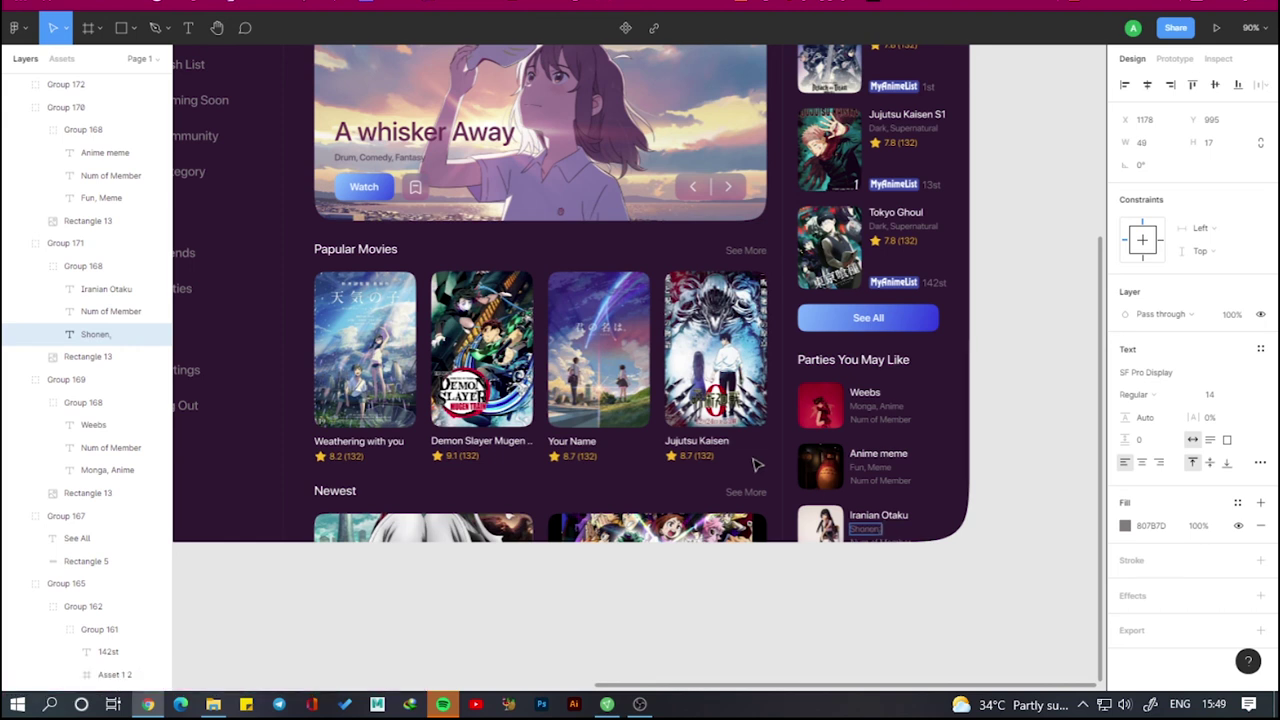
type(" Action")
Set the Weebs and Anime meme member counts to 12K and 5K
left_click(818, 408)
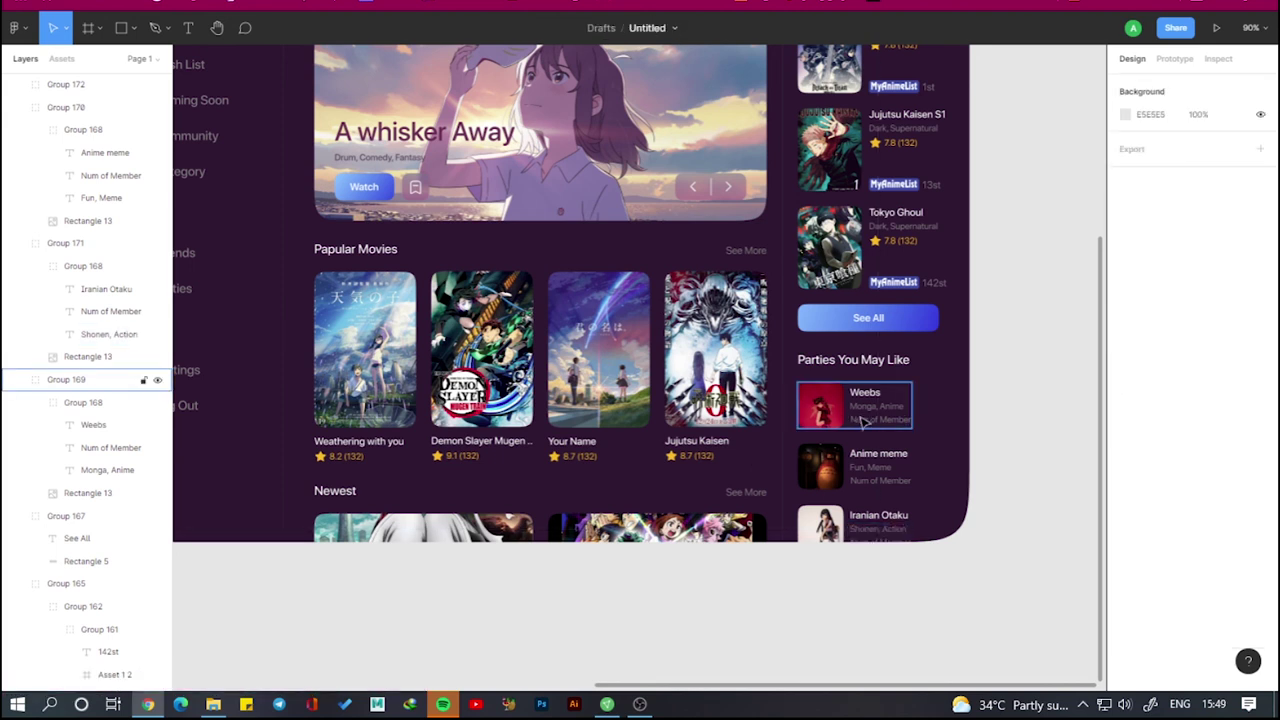
double_click(866, 419)
key("Return")
type("Member123")
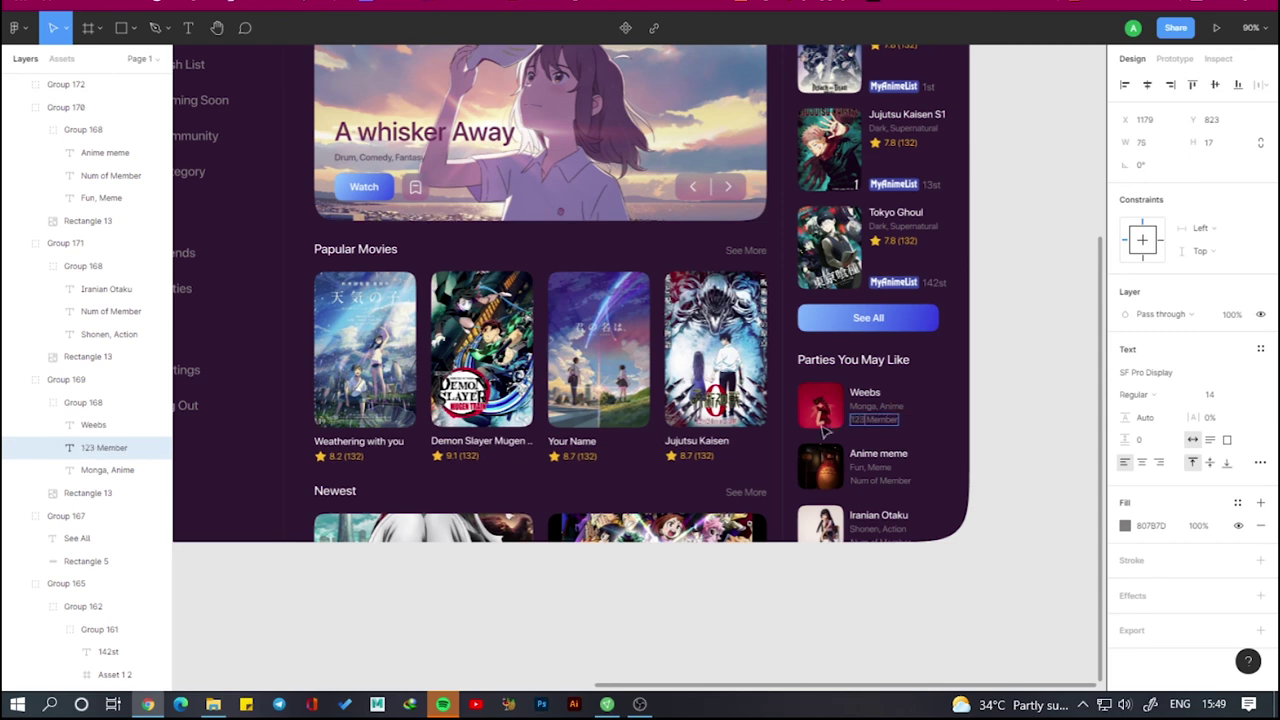
key("BackSpace")
type("K")
scroll(848, 493, "up", 5)
left_click(860, 469)
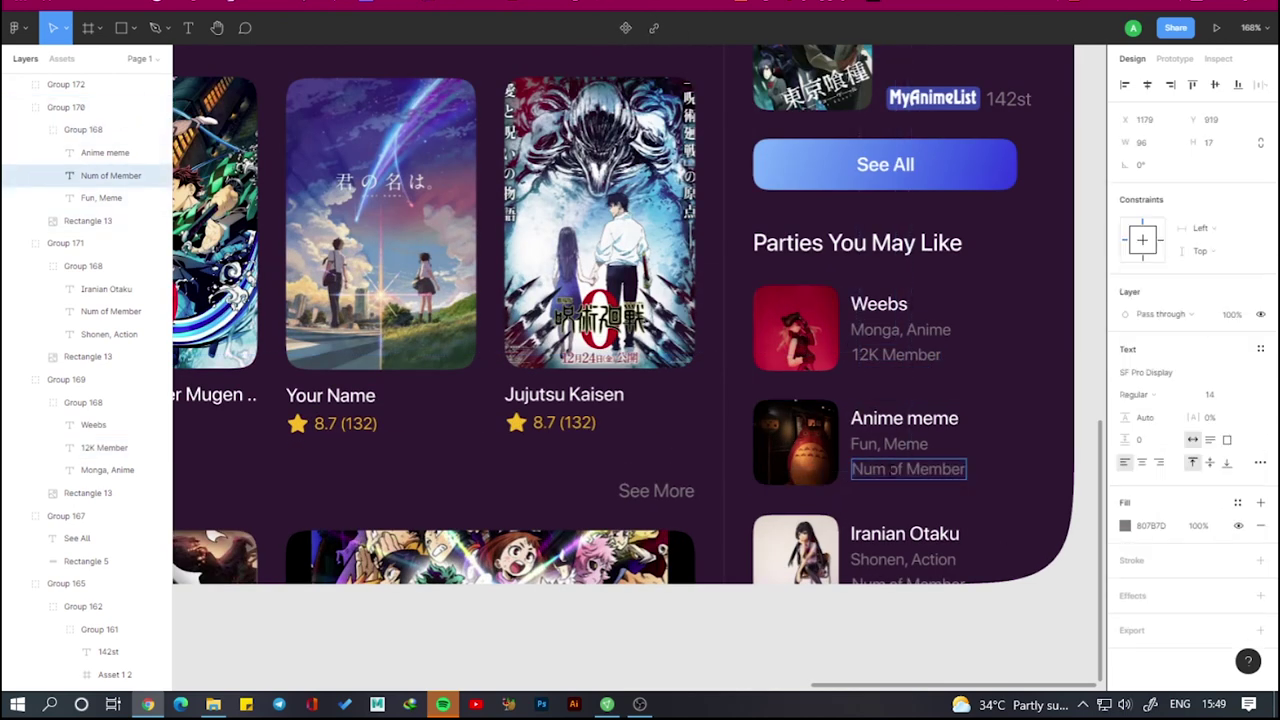
key("Return")
key("BackSpace")
type("5K")
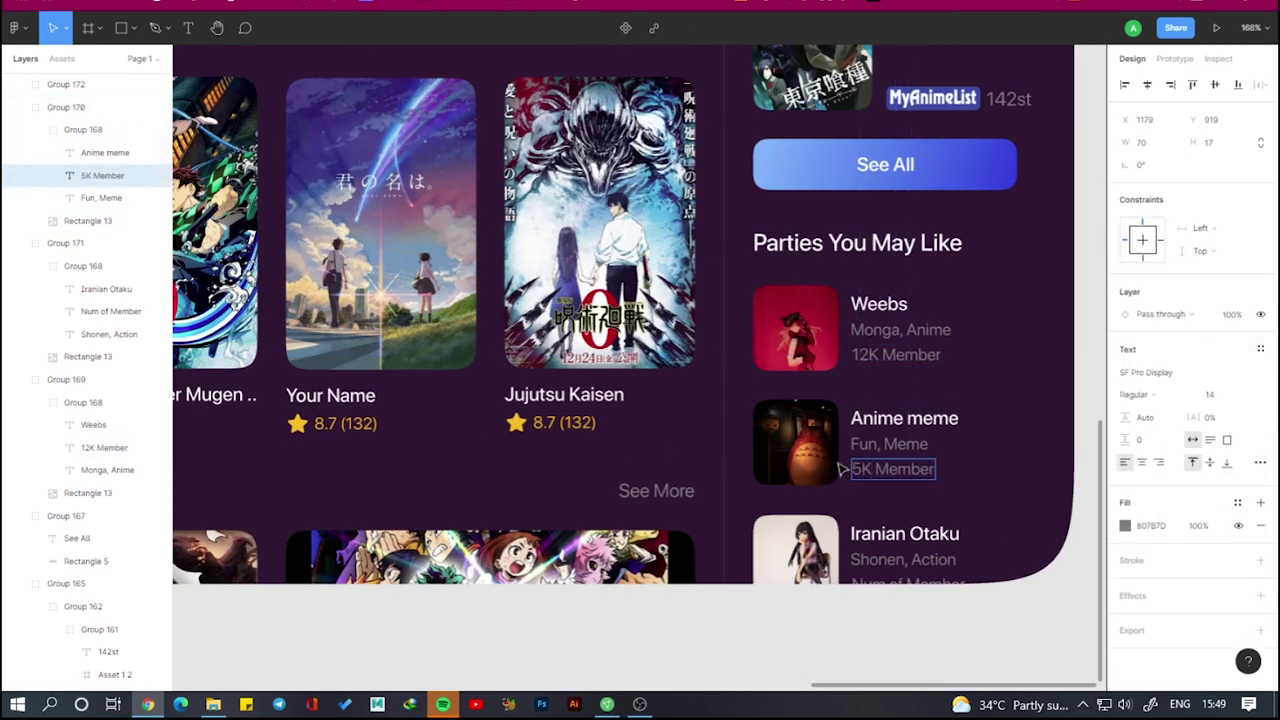
left_click(880, 584)
Begin editing the Iranian Otaku member count text
key("Return")
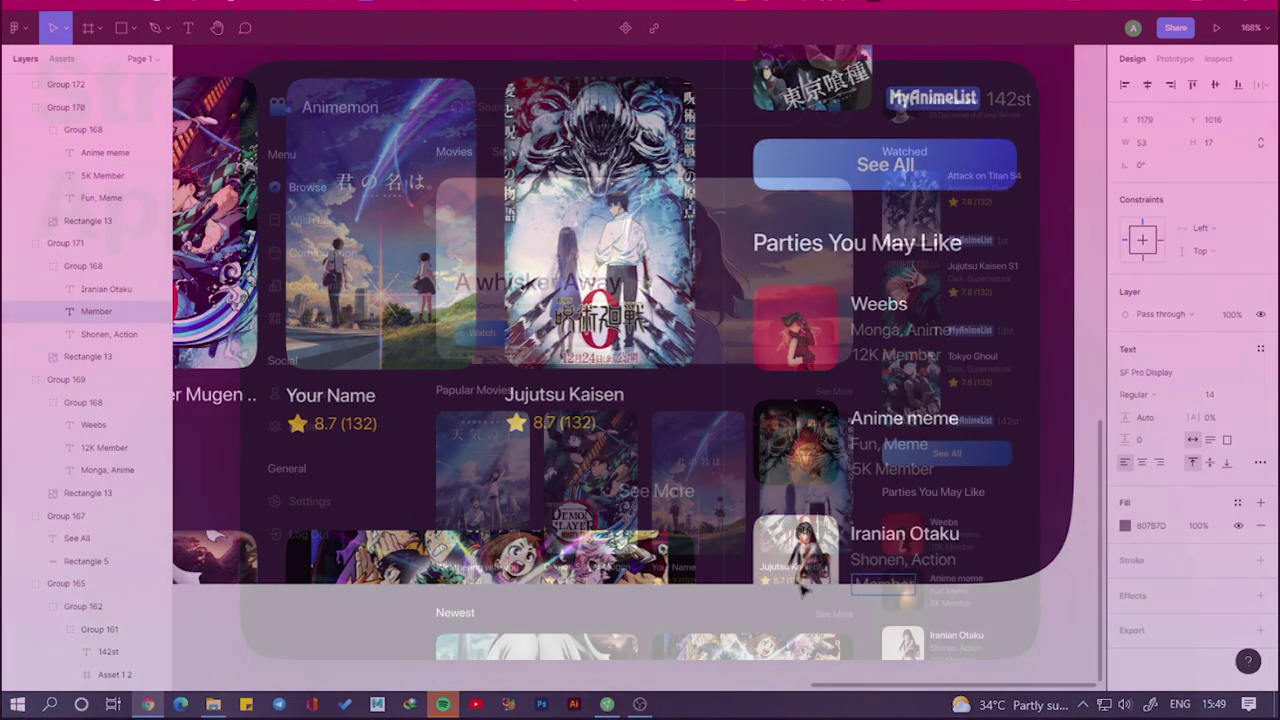